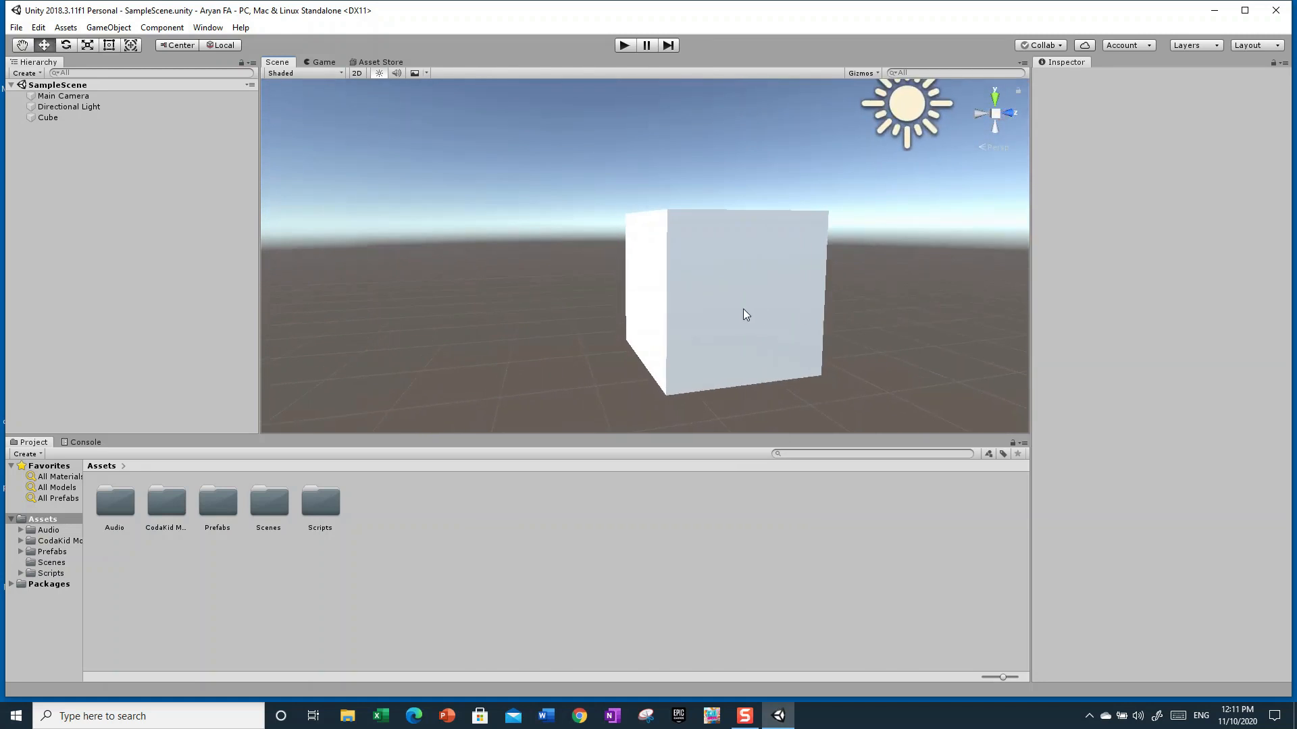
Select the Cube in the scene view, then clear the selection again
left_click(740, 309)
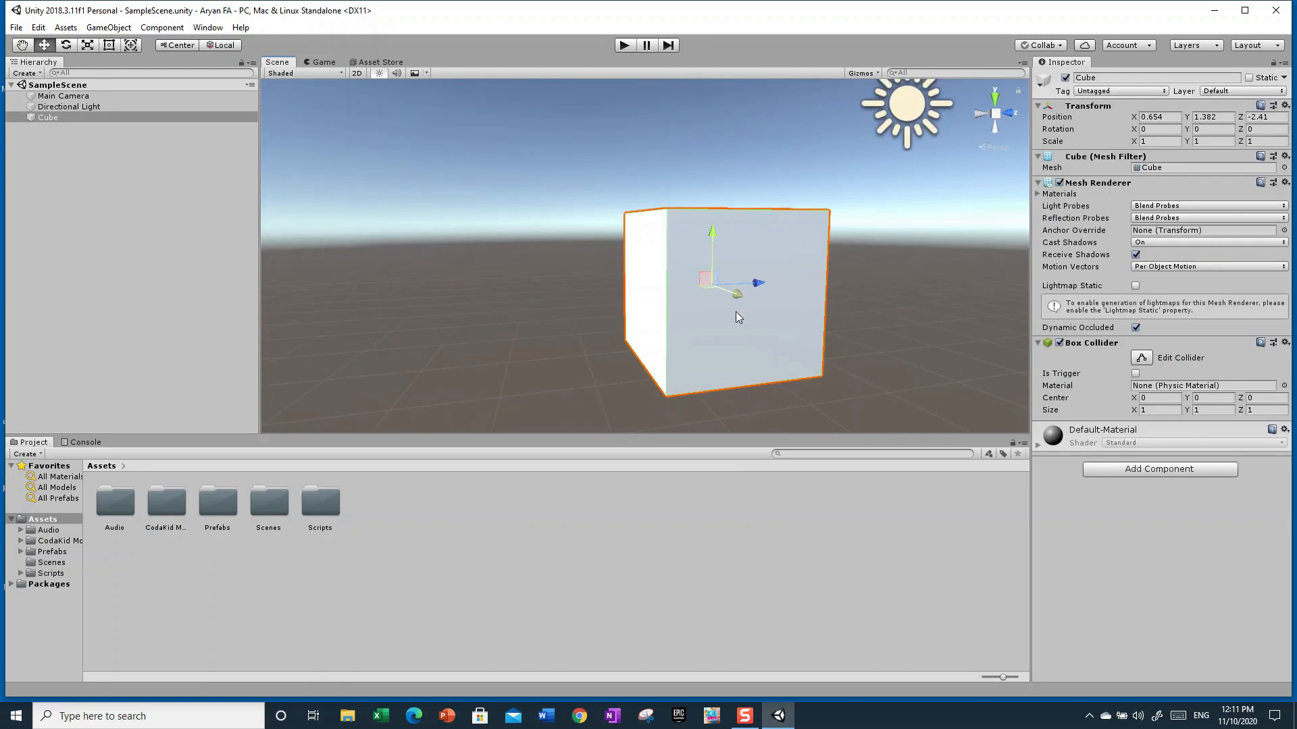
left_click(666, 170)
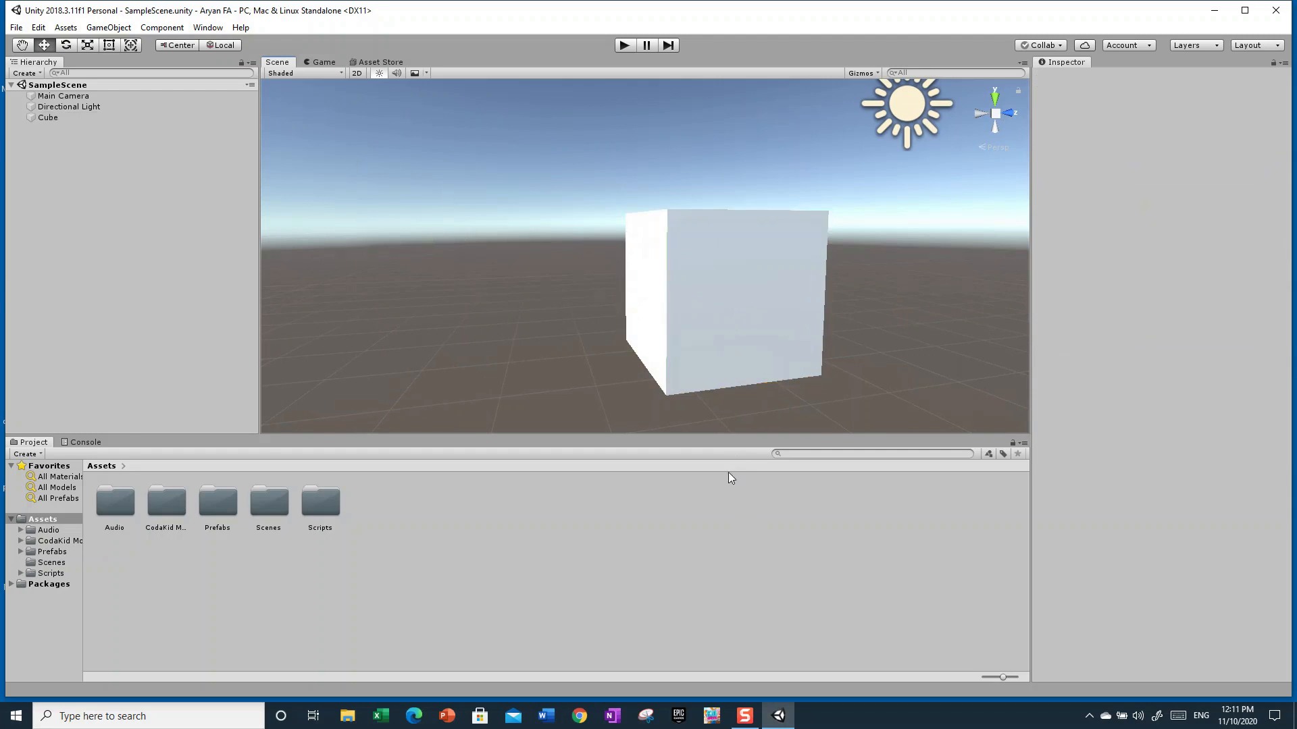
left_click(747, 343)
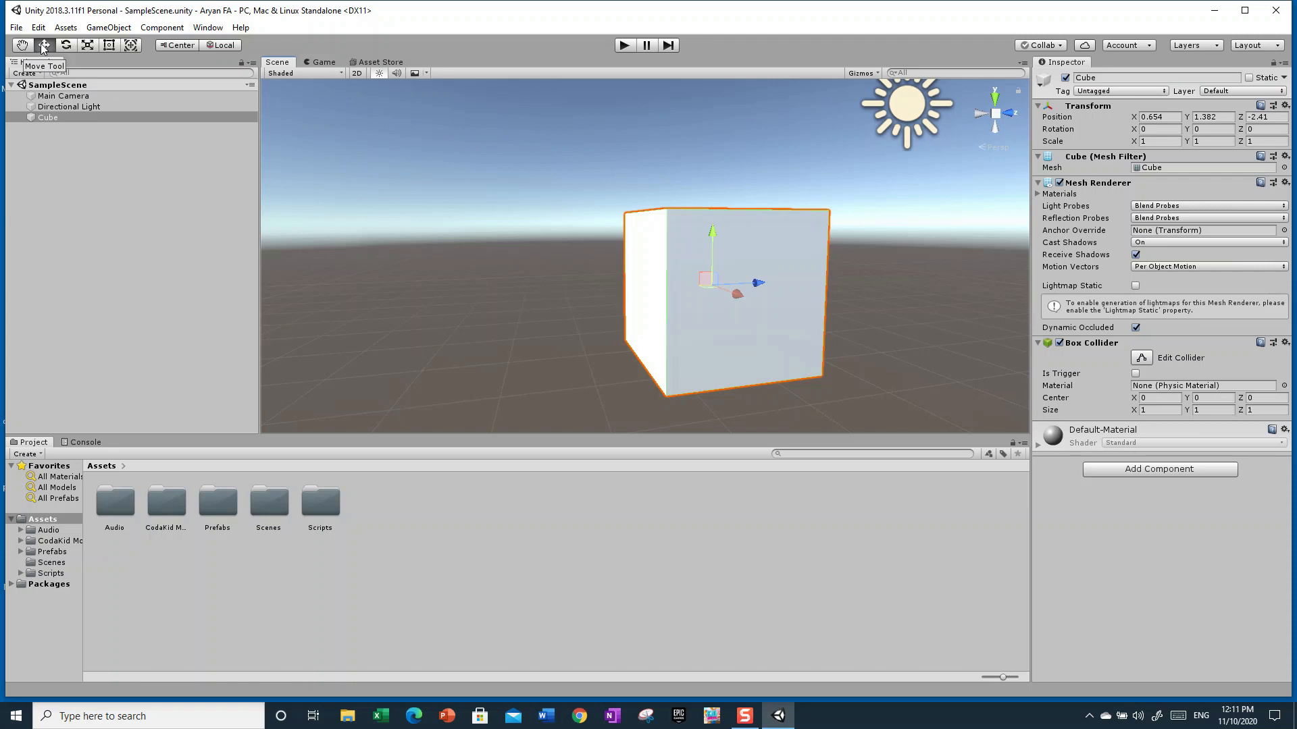
Move the Cube slightly using the Move tool's axis arrows
left_click_drag(752, 277, 705, 268)
mouse_move(708, 224)
left_mouse_down()
mouse_move(692, 280)
mouse_move(712, 231)
left_mouse_up()
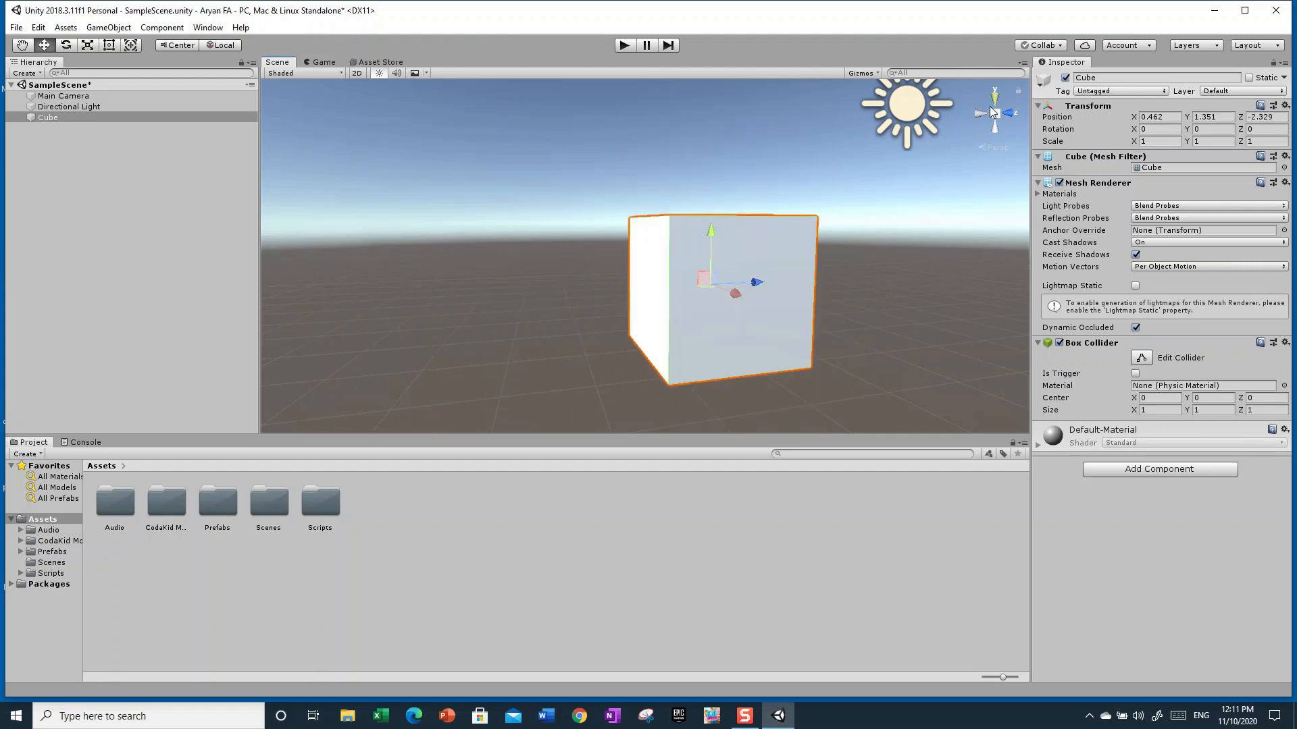
Examine the Cube from top and side viewpoints using the scene orientation gizmo and orbiting, then frame it
left_click(997, 98)
right_click_drag(982, 263, 951, 258)
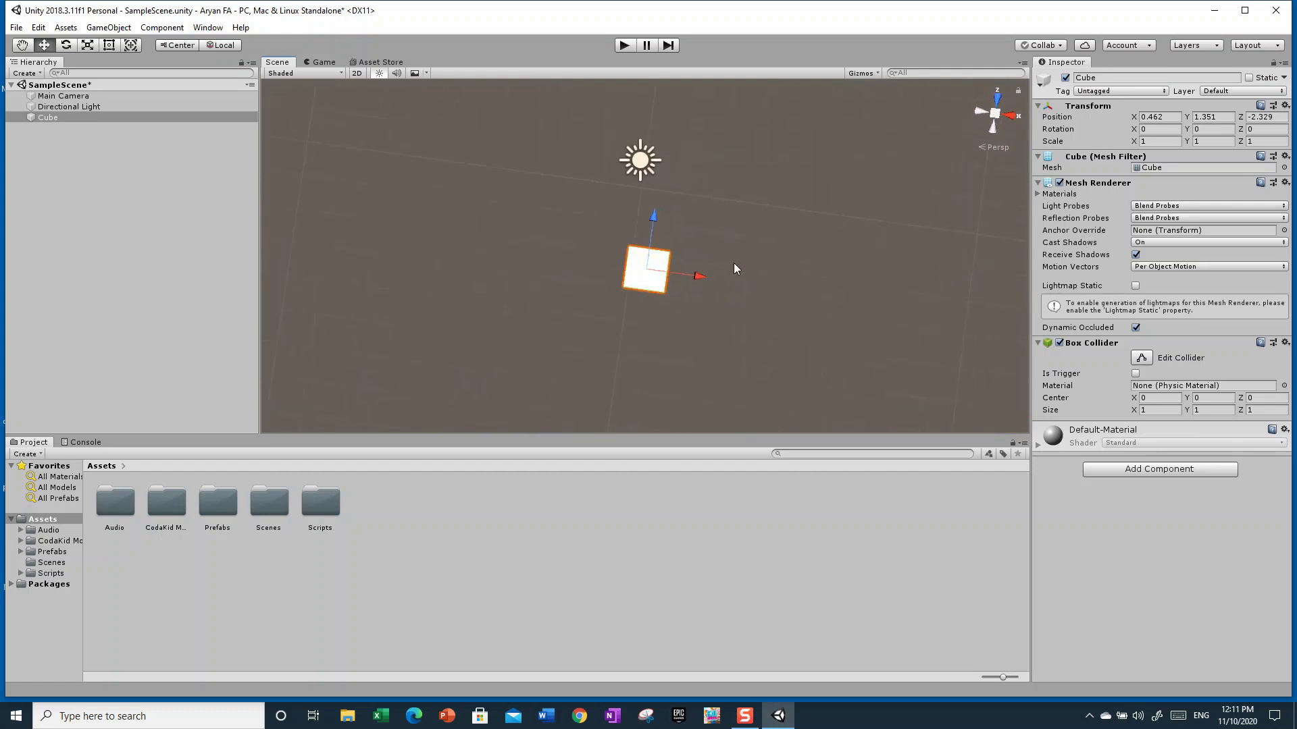
right_click_drag(750, 232, 572, 80)
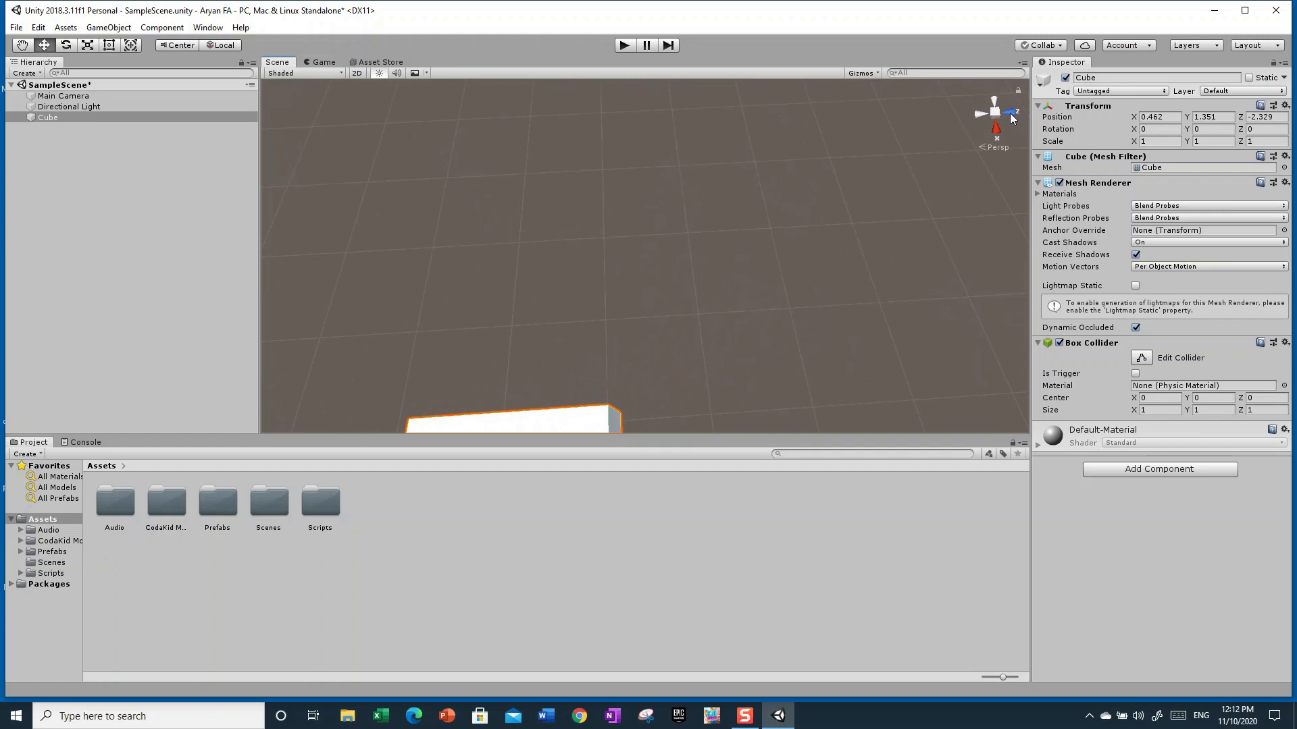
left_click(1012, 115)
left_click(978, 113)
right_click_drag(851, 250, 518, 200)
key("f")
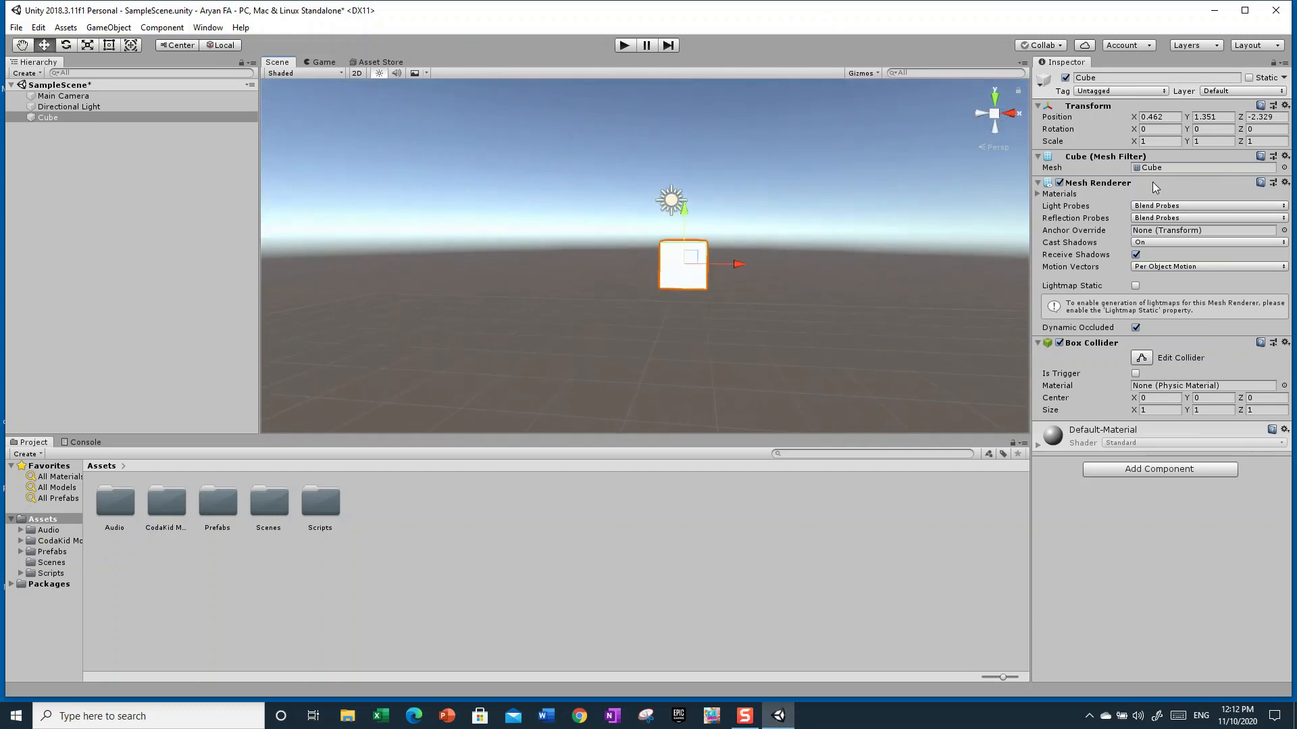
Drag the Cube along its X axis with the Move tool
mouse_move(875, 341)
right_mouse_down()
mouse_move(918, 342)
mouse_move(890, 336)
right_mouse_up()
key("w")
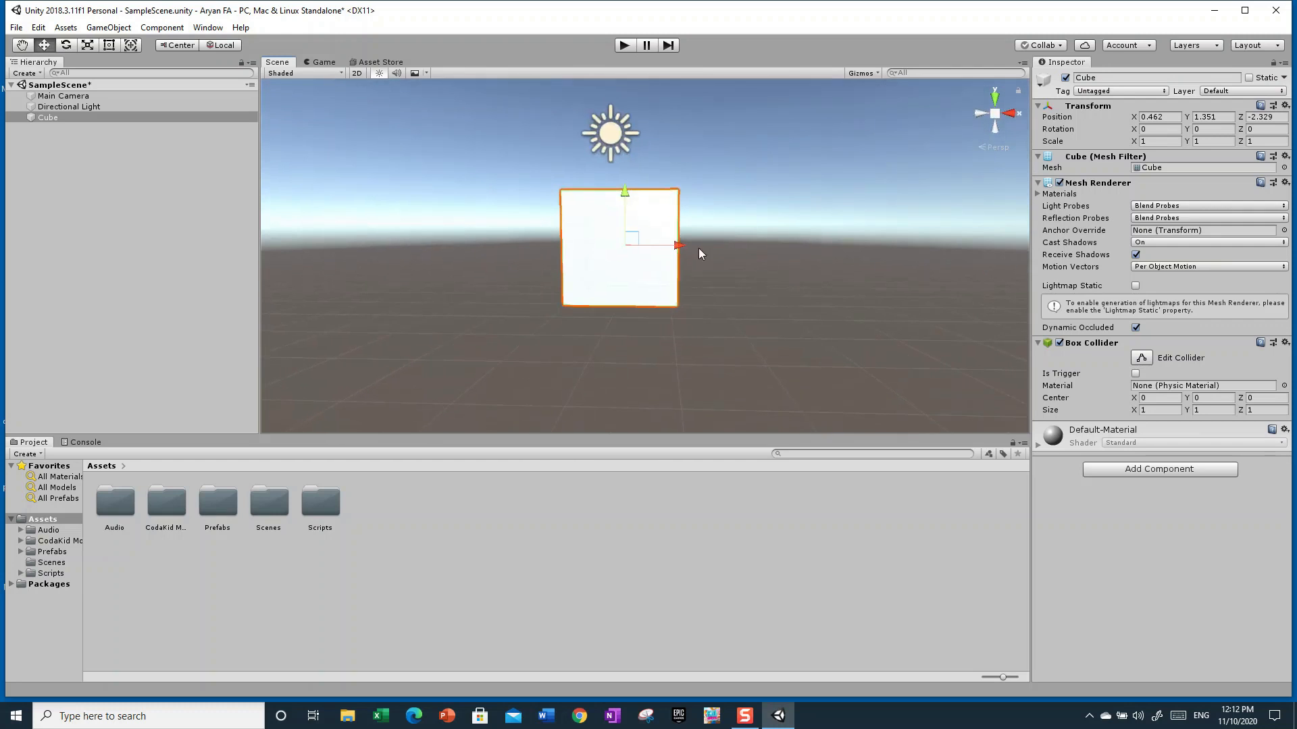
left_click_drag(674, 245, 777, 272)
right_click_drag(776, 272, 579, 252)
key("d")
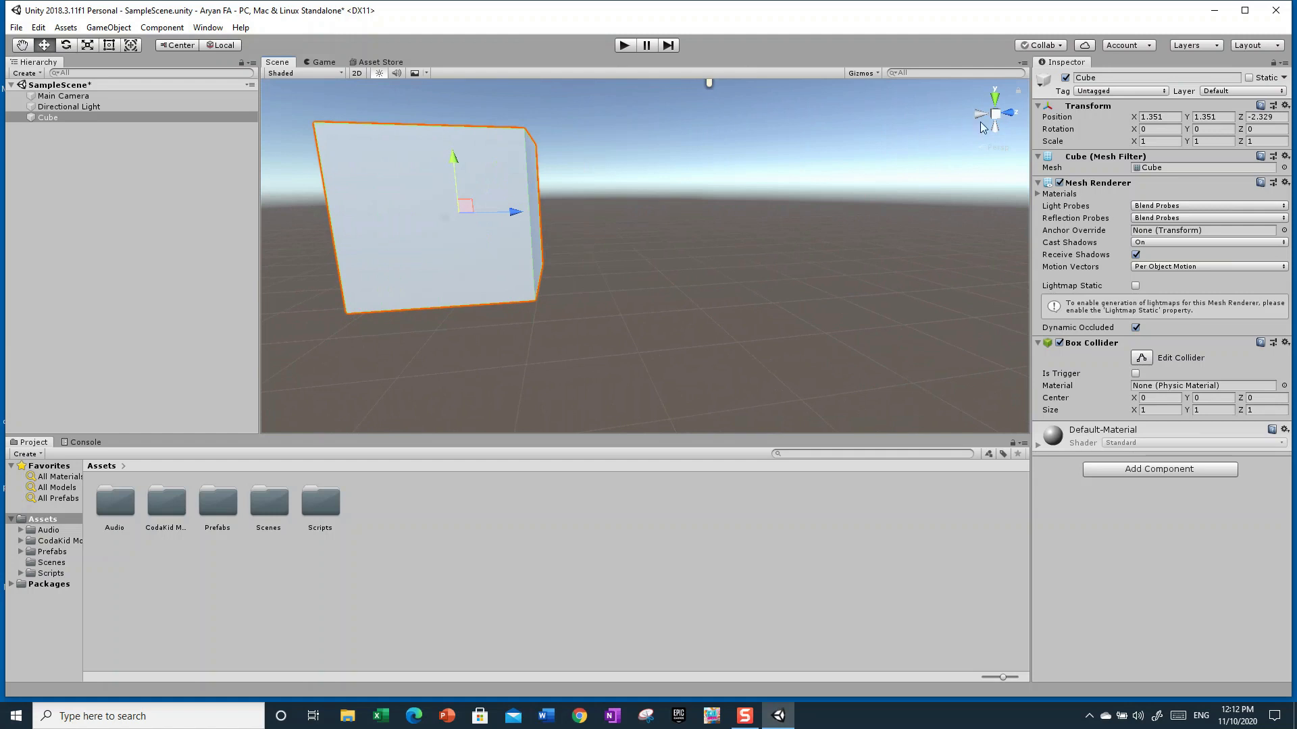
Reposition the Cube with the Move tool's axis arrows while flying around the scene
left_click_drag(513, 215, 759, 300)
right_click_drag(758, 299, 209, 298)
key("w")
key("s")
key("w")
key("s")
key("s")
left_click_drag(570, 260, 623, 291)
key("a")
right_click_drag(623, 292, 902, 318)
left_click_drag(631, 253, 623, 323)
left_click_drag(599, 269, 553, 263)
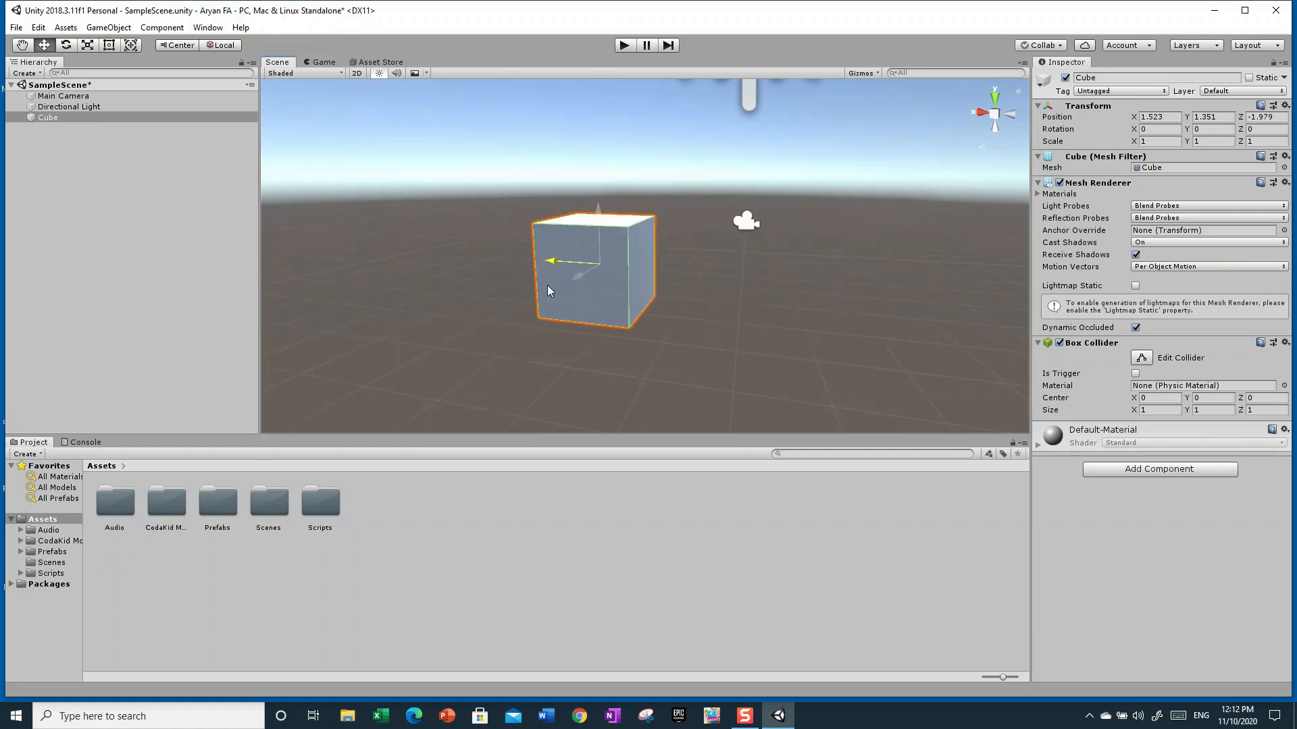
Move the Cube down along Y and across the ground plane, then frame it
left_click_drag(598, 214, 654, 223)
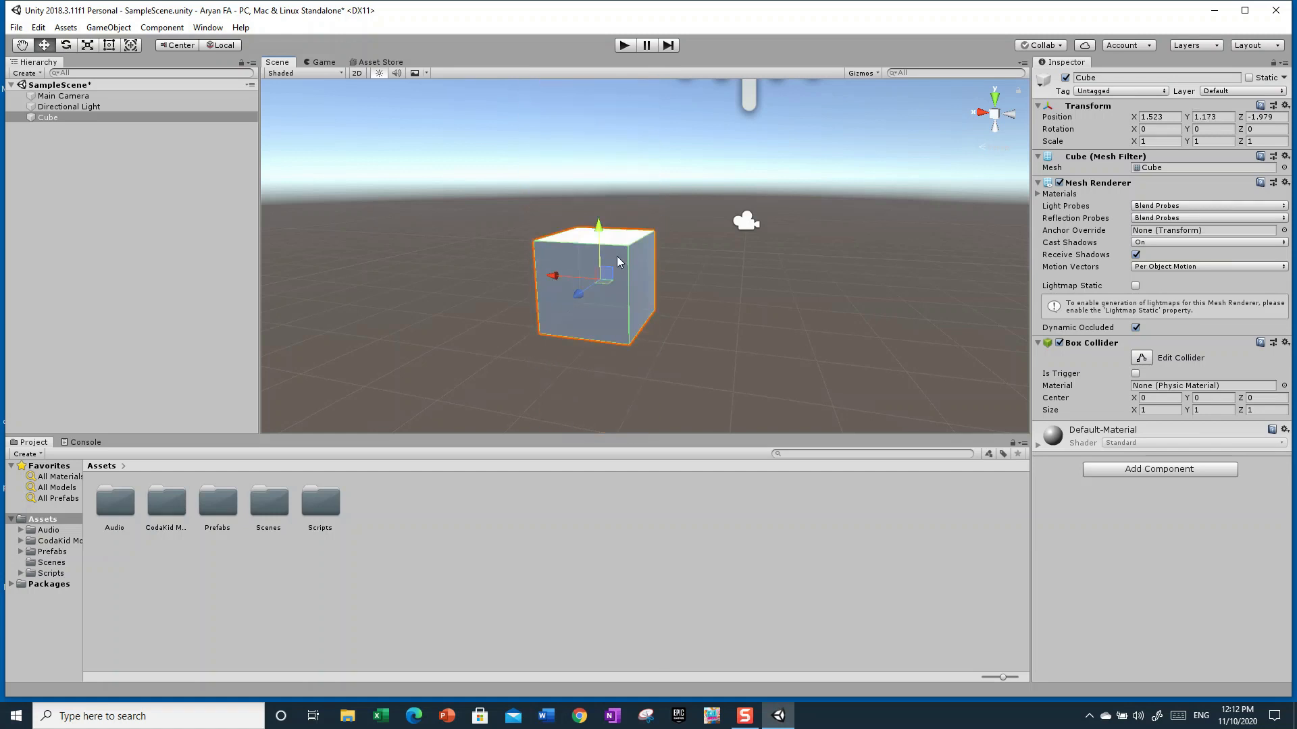
left_click_drag(578, 293, 573, 260)
key("f")
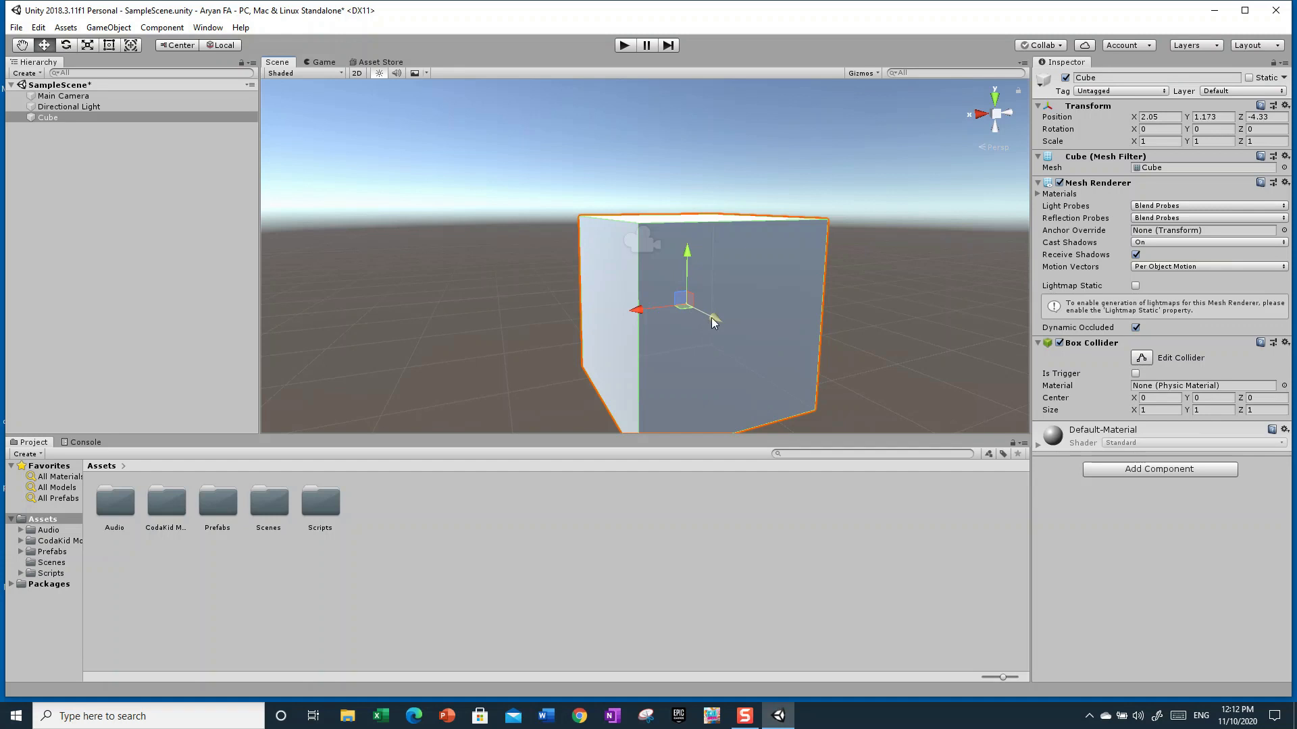
Drag the Cube to a higher position about X 3.86, Y 2.16, Z -0.97
scroll(856, 311, "down", 5)
left_click_drag(860, 313, 877, 313, "alt")
key("w")
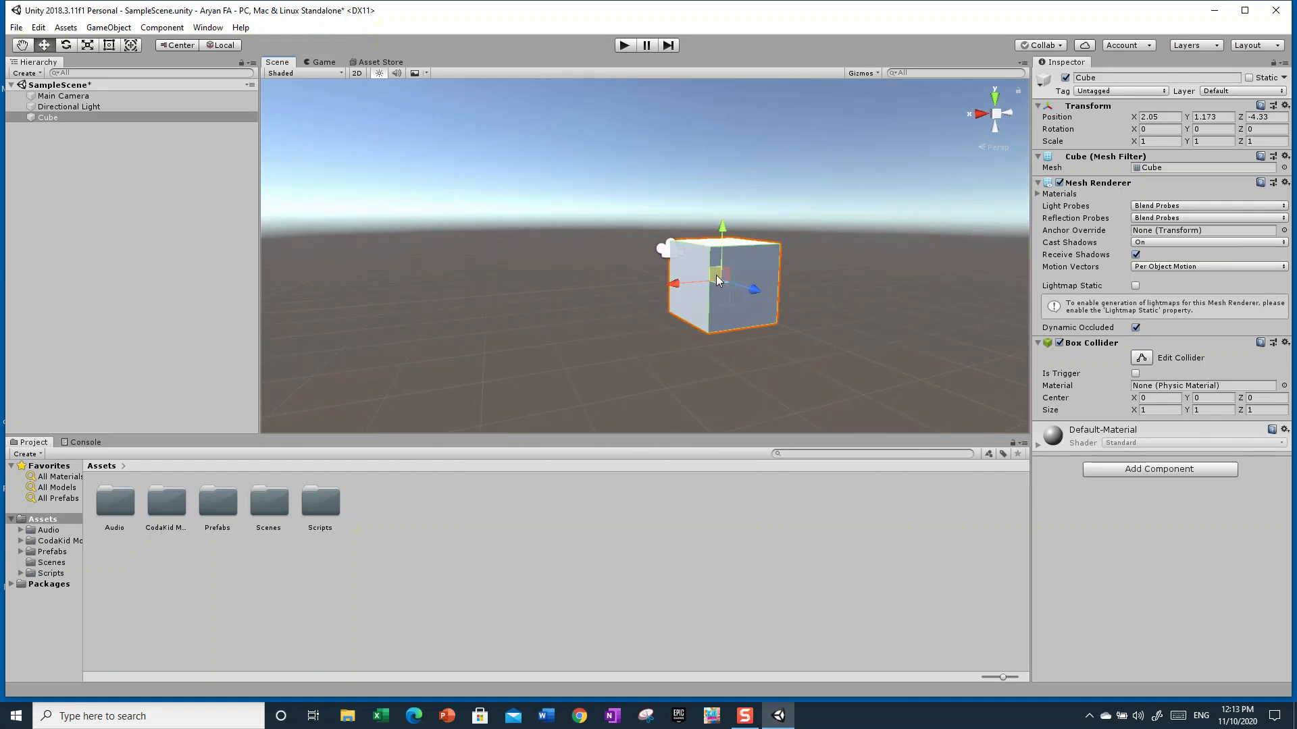
left_click_drag(718, 287, 719, 287)
left_click_drag(718, 288, 681, 358)
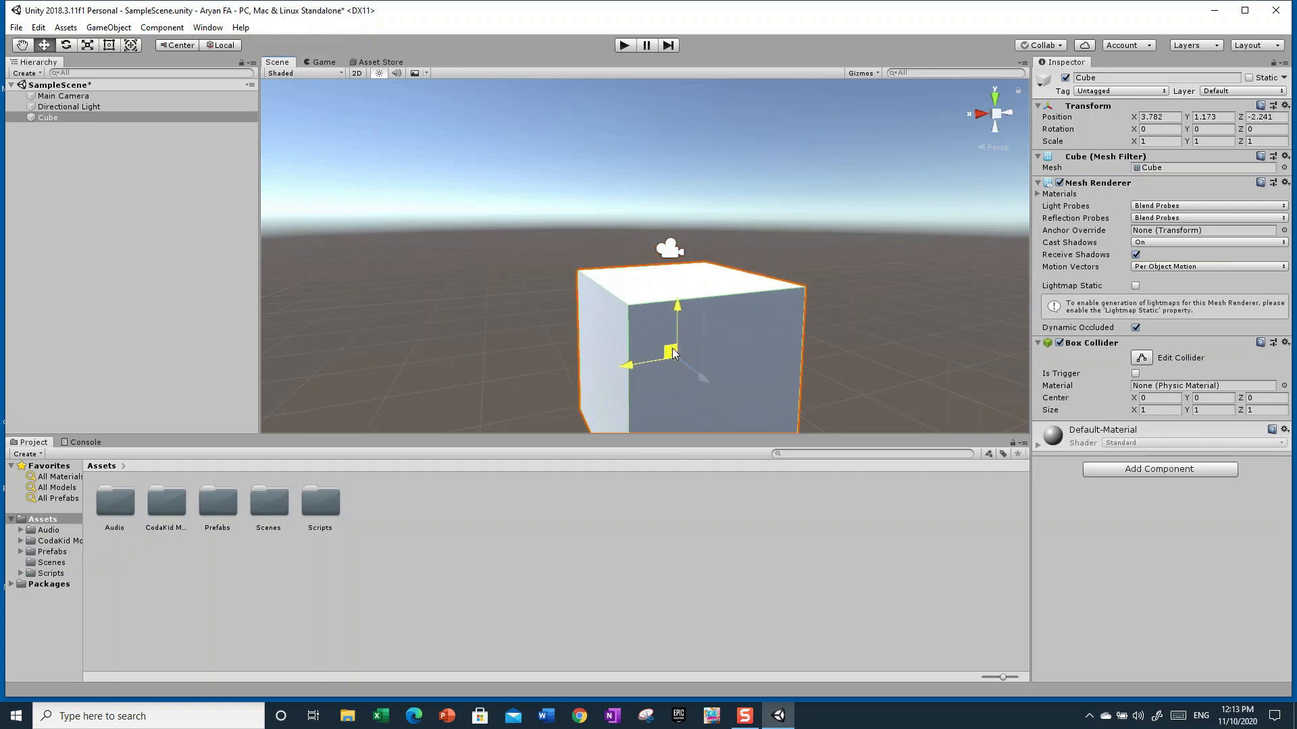
left_click_drag(673, 351, 881, 201)
right_click_drag(557, 334, 643, 318)
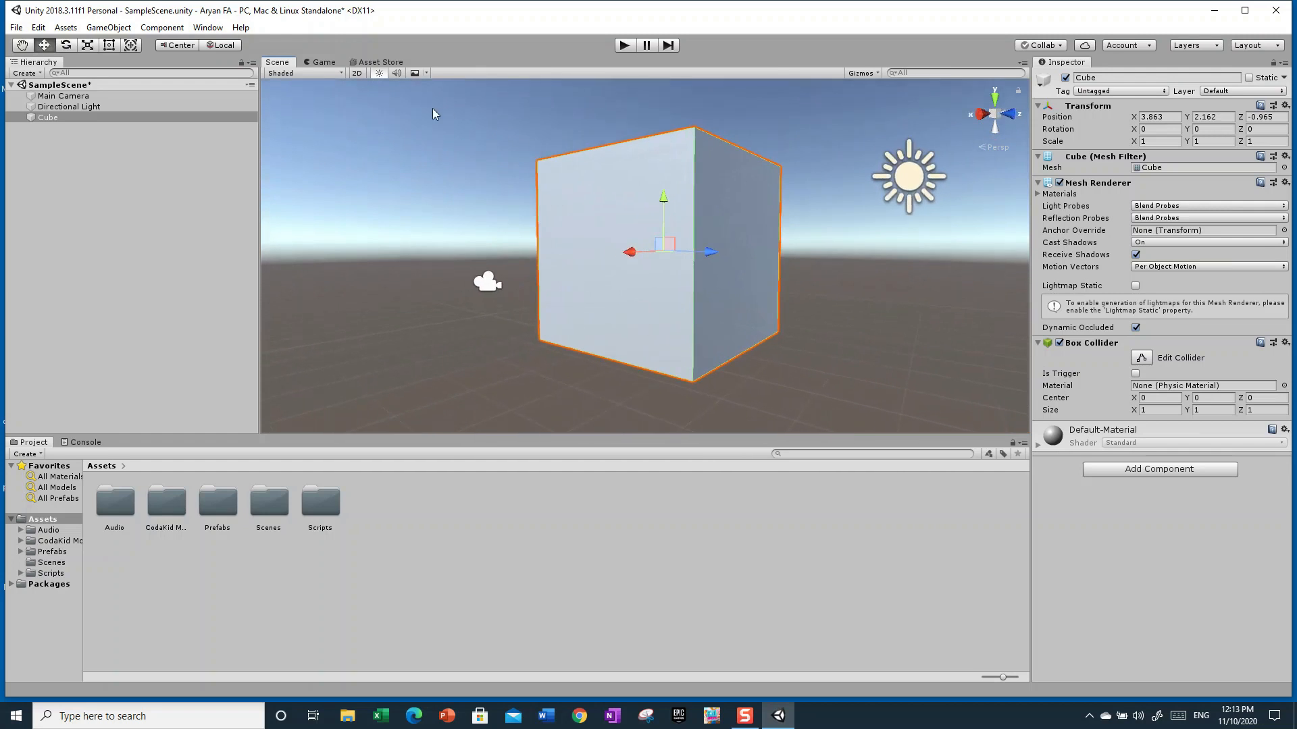
Switch to the Rotate tool, frame the Cube and rotate it freely with the rotation rings
left_click(65, 45)
right_click_drag(822, 331, 377, 128)
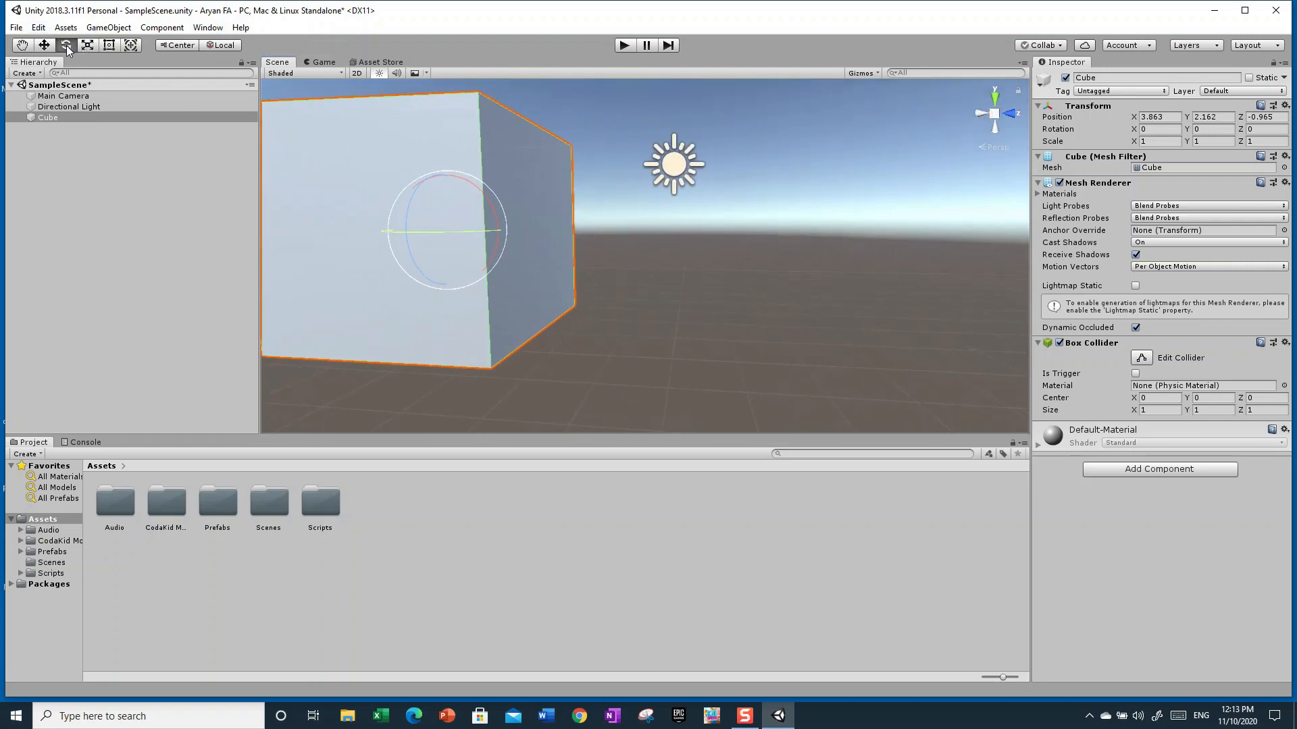
key("f")
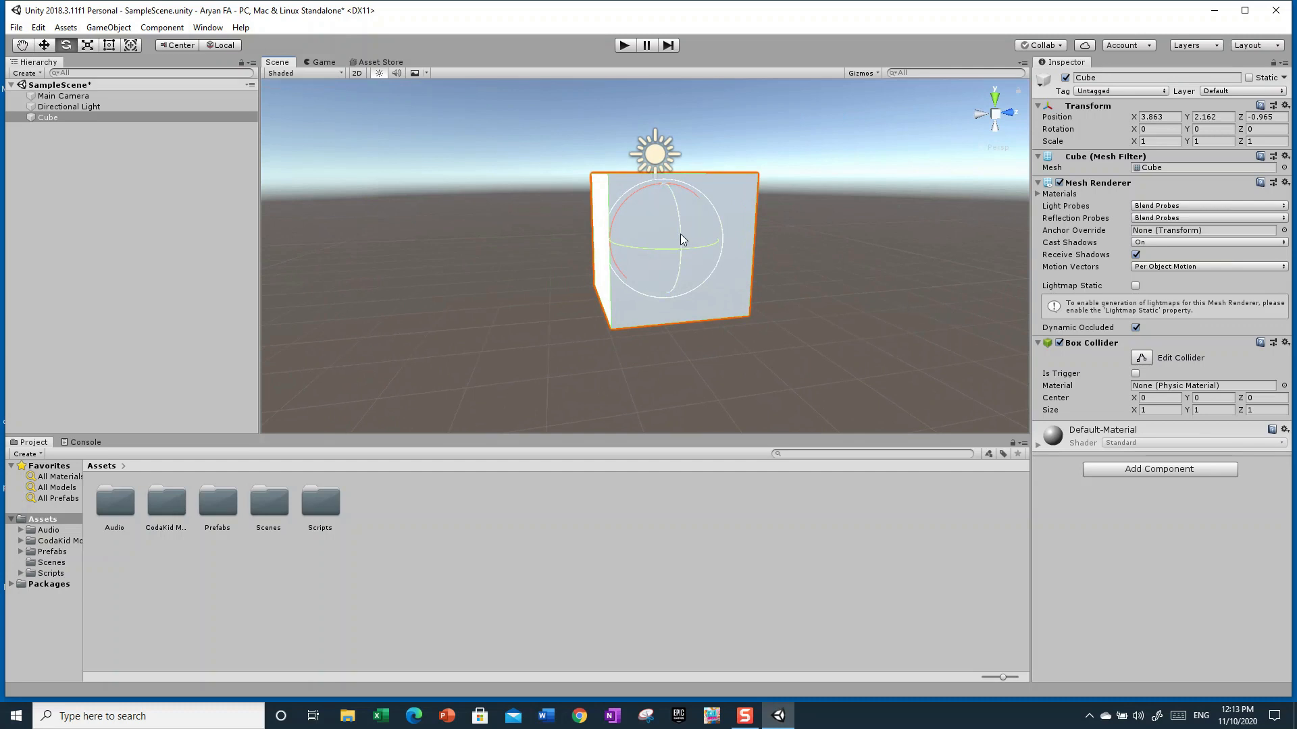
left_click_drag(680, 234, 431, 233)
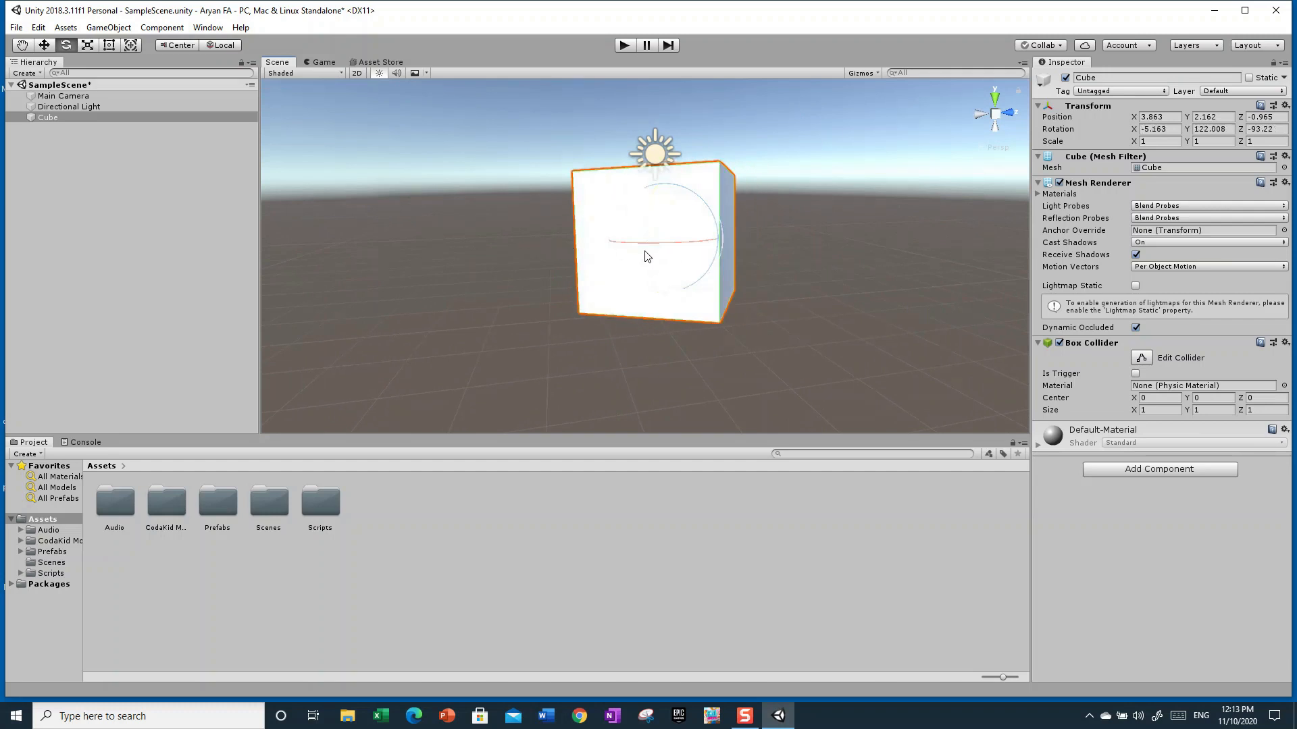
left_click_drag(659, 255, 658, 404)
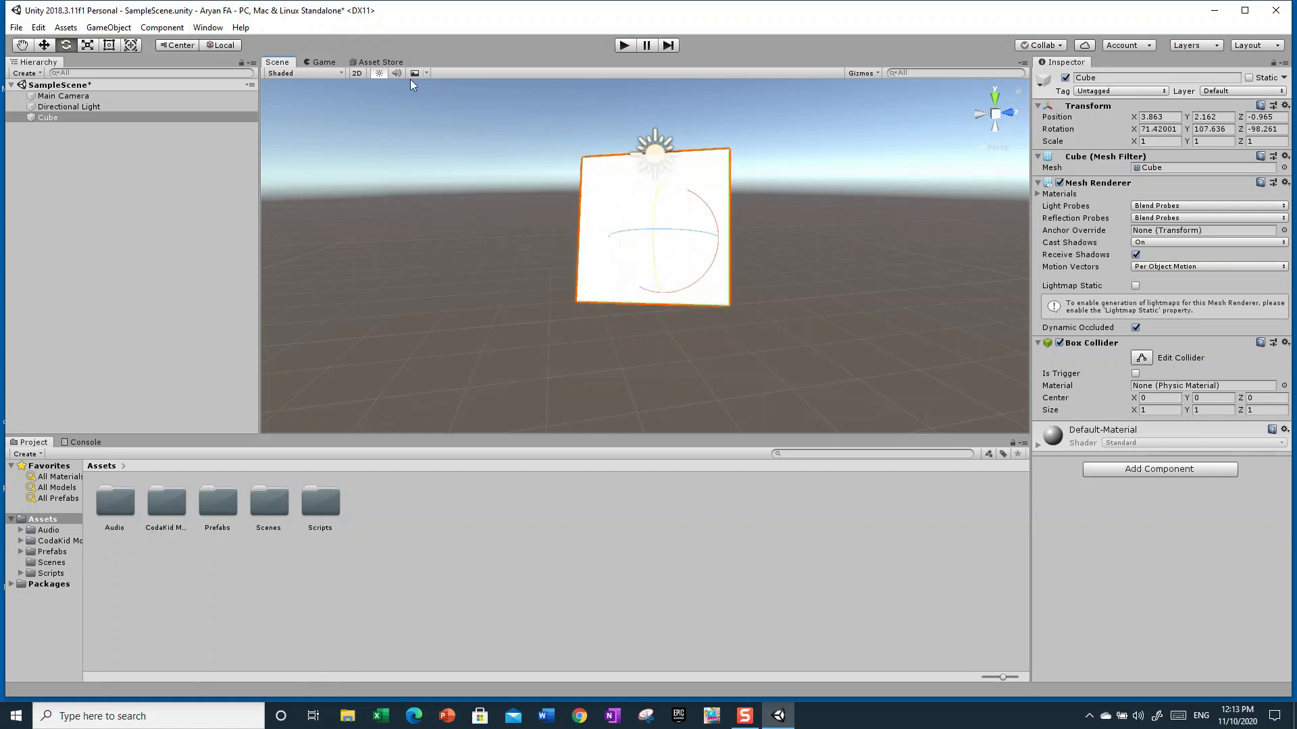
Set the handle orientation to Global and rotate the Cube again
left_click(226, 46)
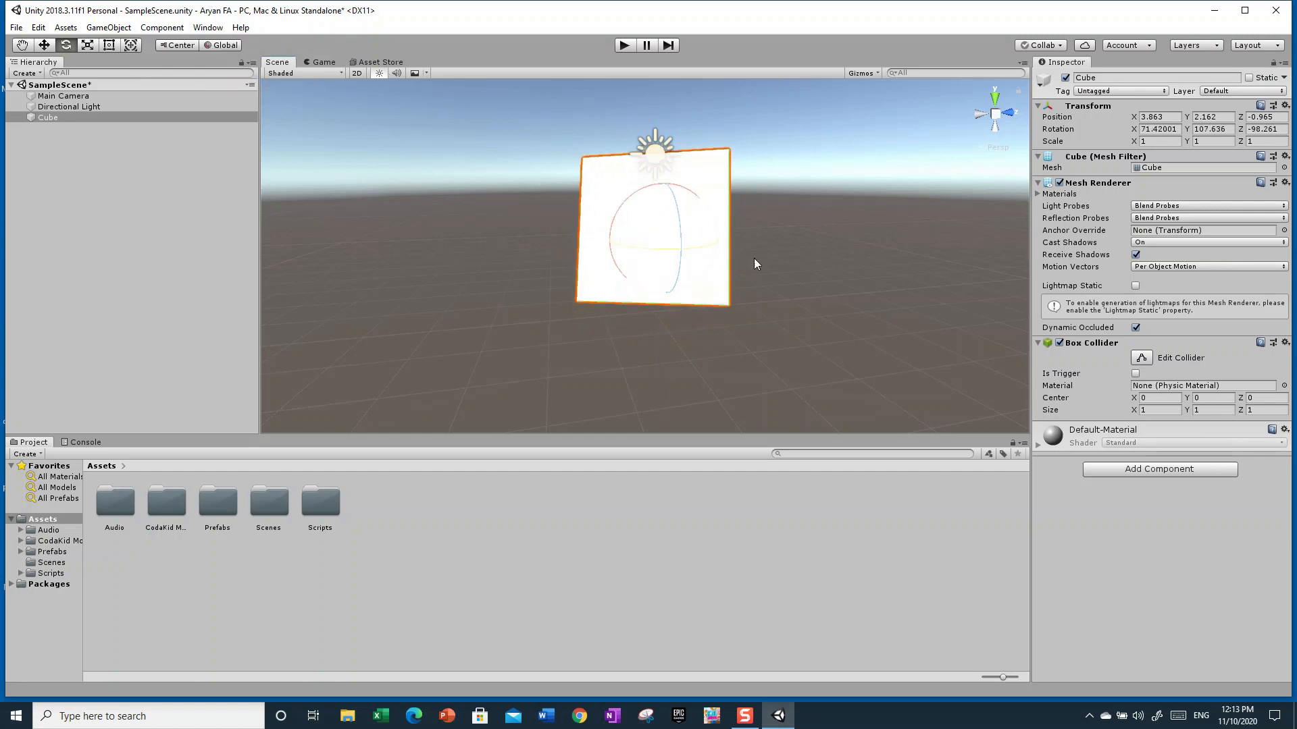
left_click_drag(683, 244, 757, 231)
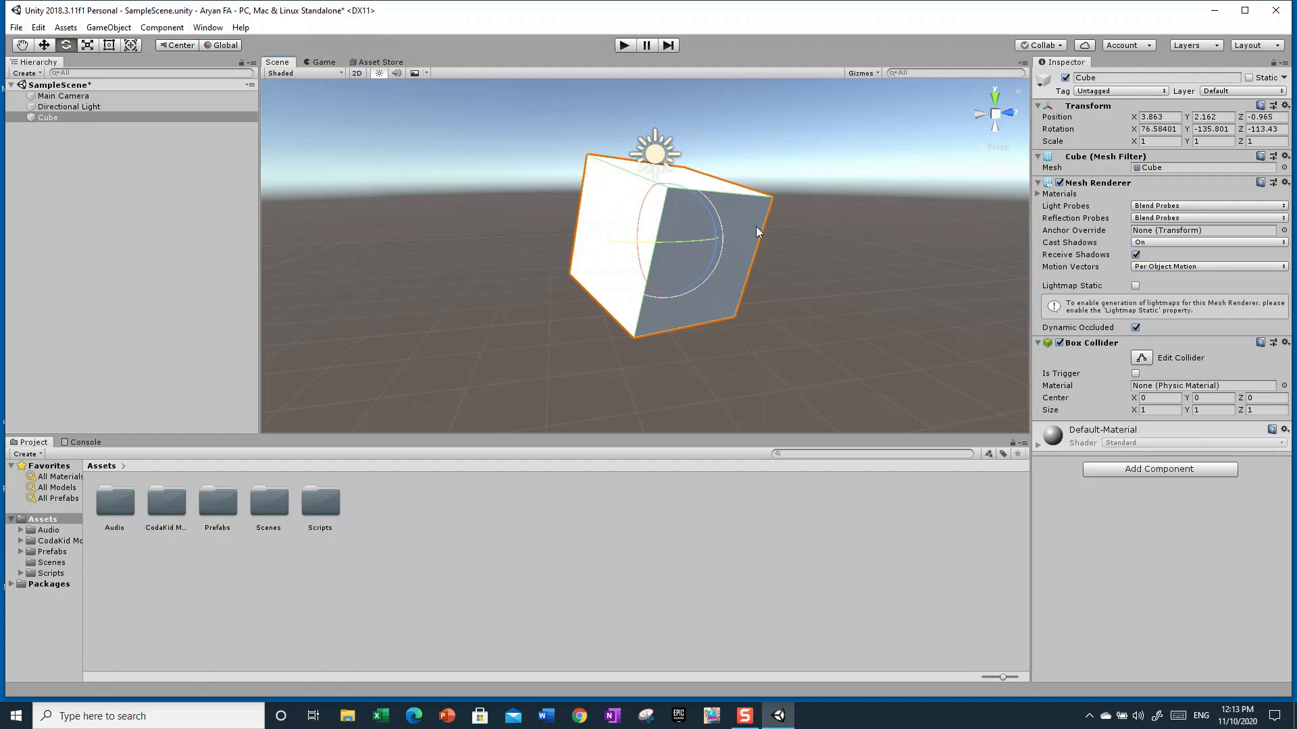
right_click_drag(812, 294, 560, 267)
Set the handle orientation back to Local, frame the Cube and rotate it
left_click(221, 45)
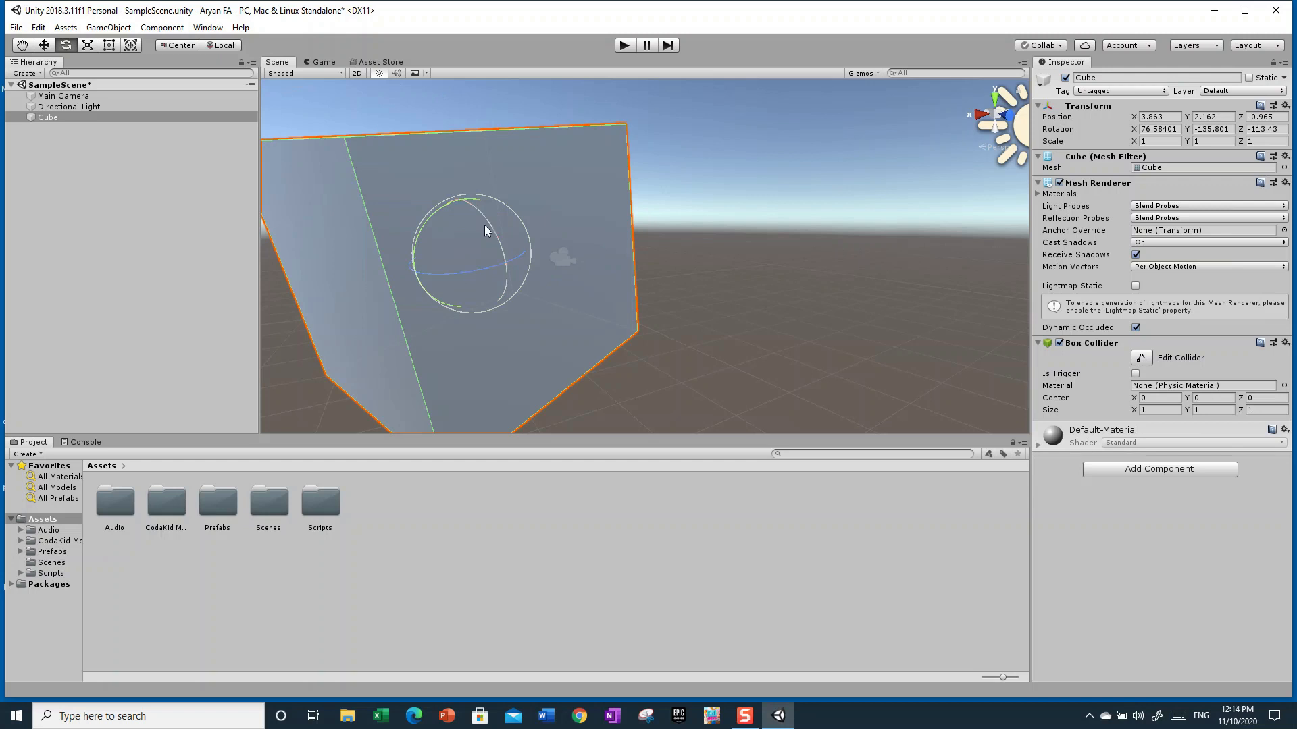
key("f")
left_click_drag(819, 296, 352, 202, "alt")
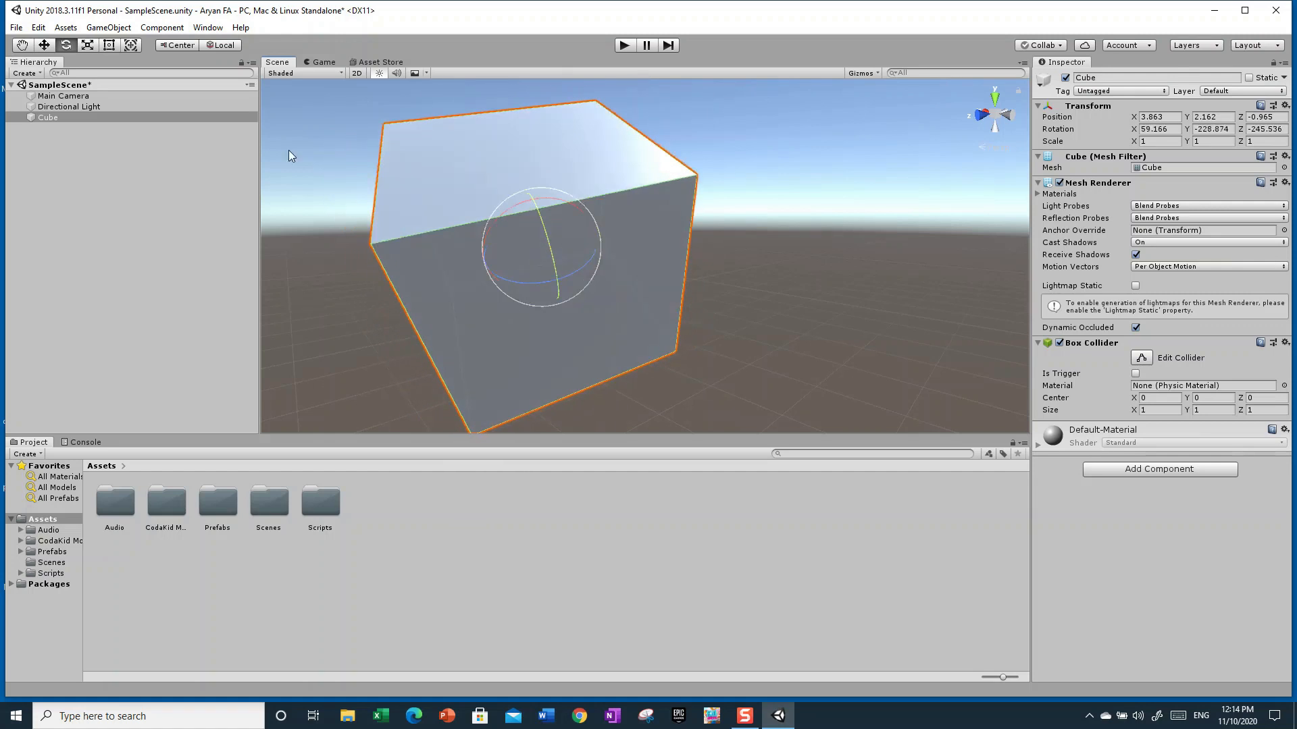
Rotate the Cube further, toggling the handle orientation between Global and Local
left_click(223, 45)
left_click_drag(564, 242, 384, 95)
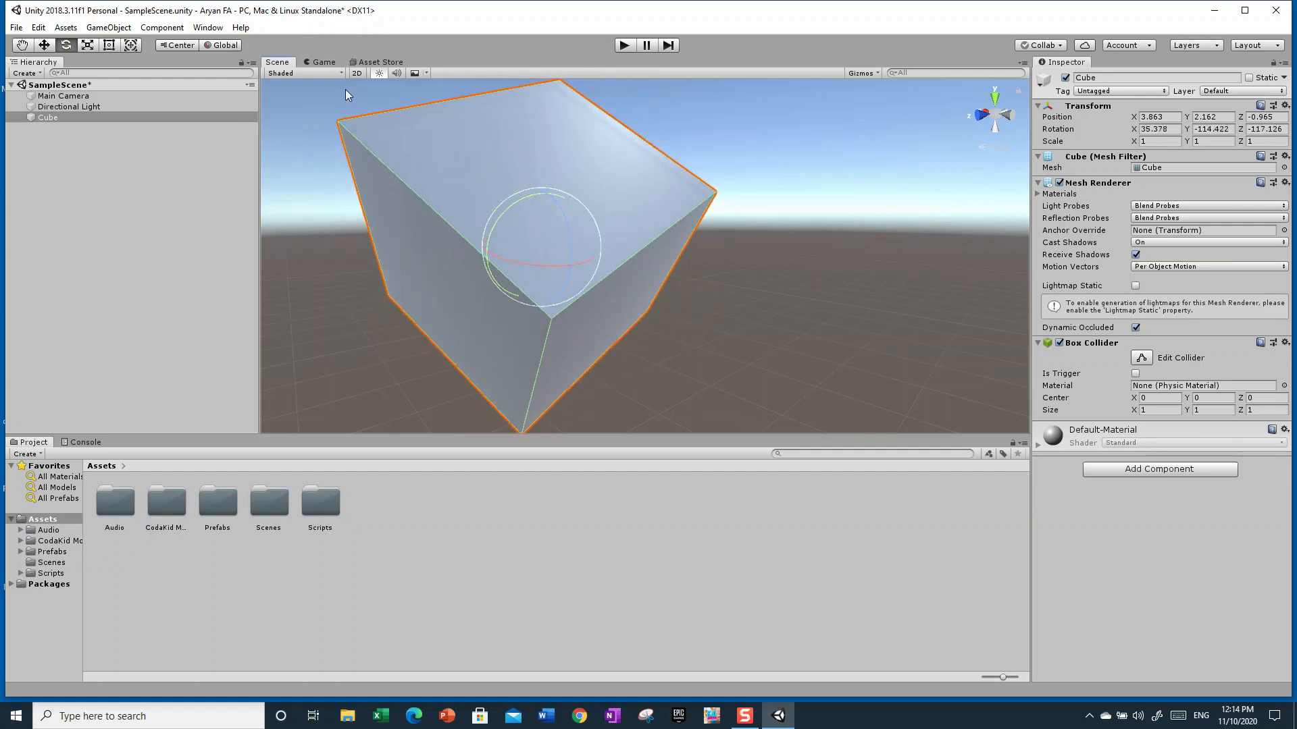
left_click(223, 45)
left_click_drag(566, 247, 589, 263)
left_click_drag(518, 223, 316, 303)
right_click_drag(823, 251, 698, 271)
left_click(227, 49)
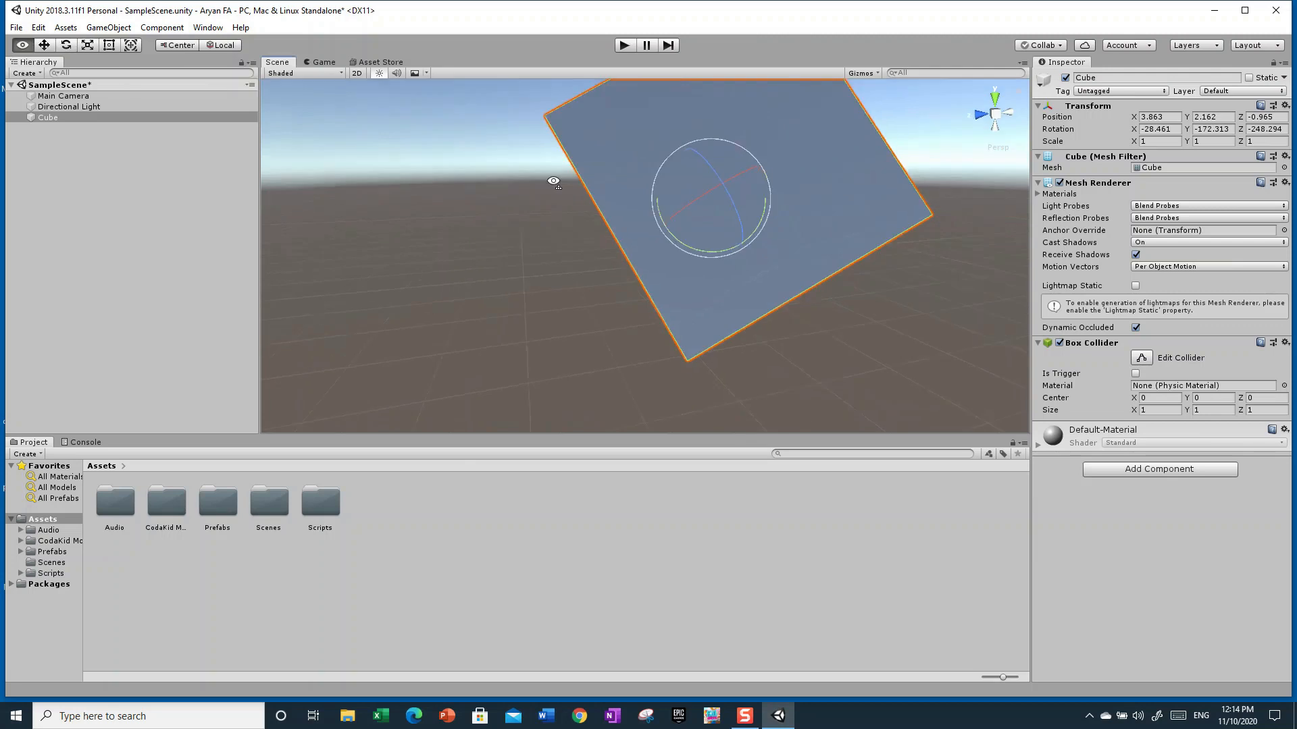
Rotate the Cube once more with the Rotate tool
scroll(411, 156, "down", 5)
key("w")
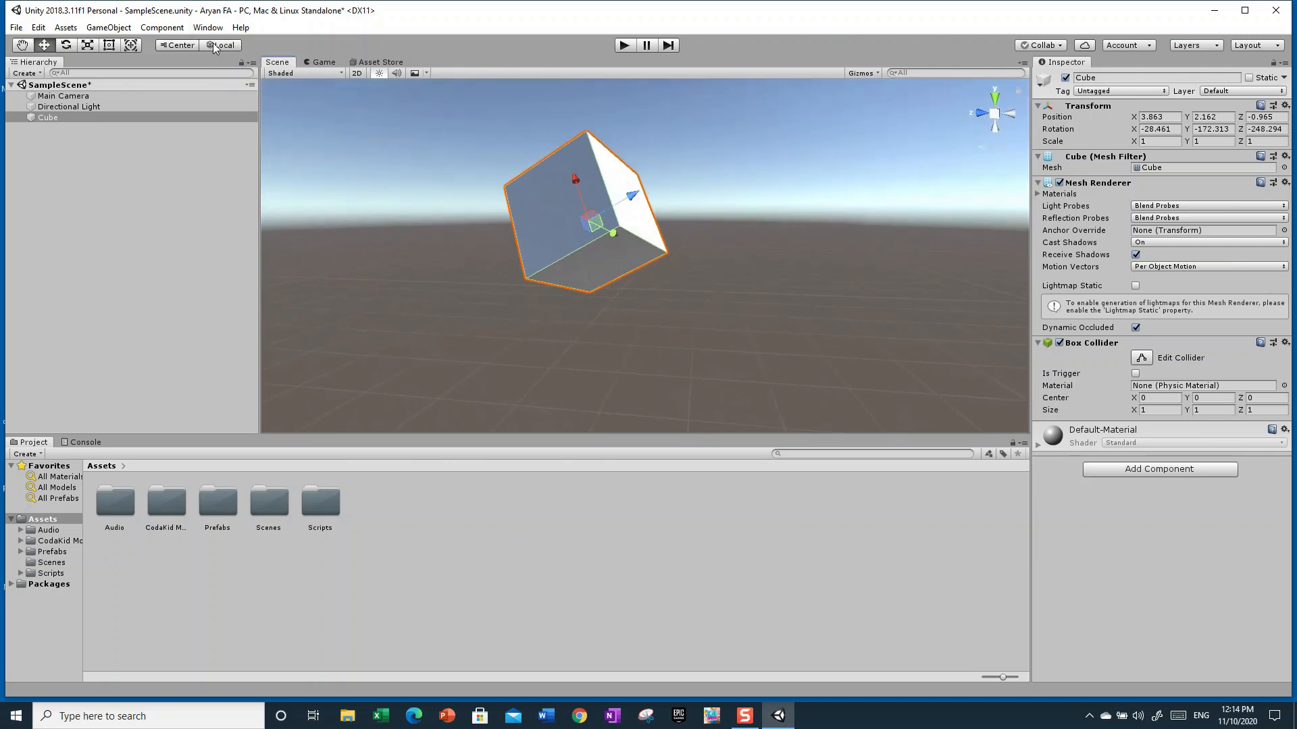
right_click_drag(644, 182, 501, 177)
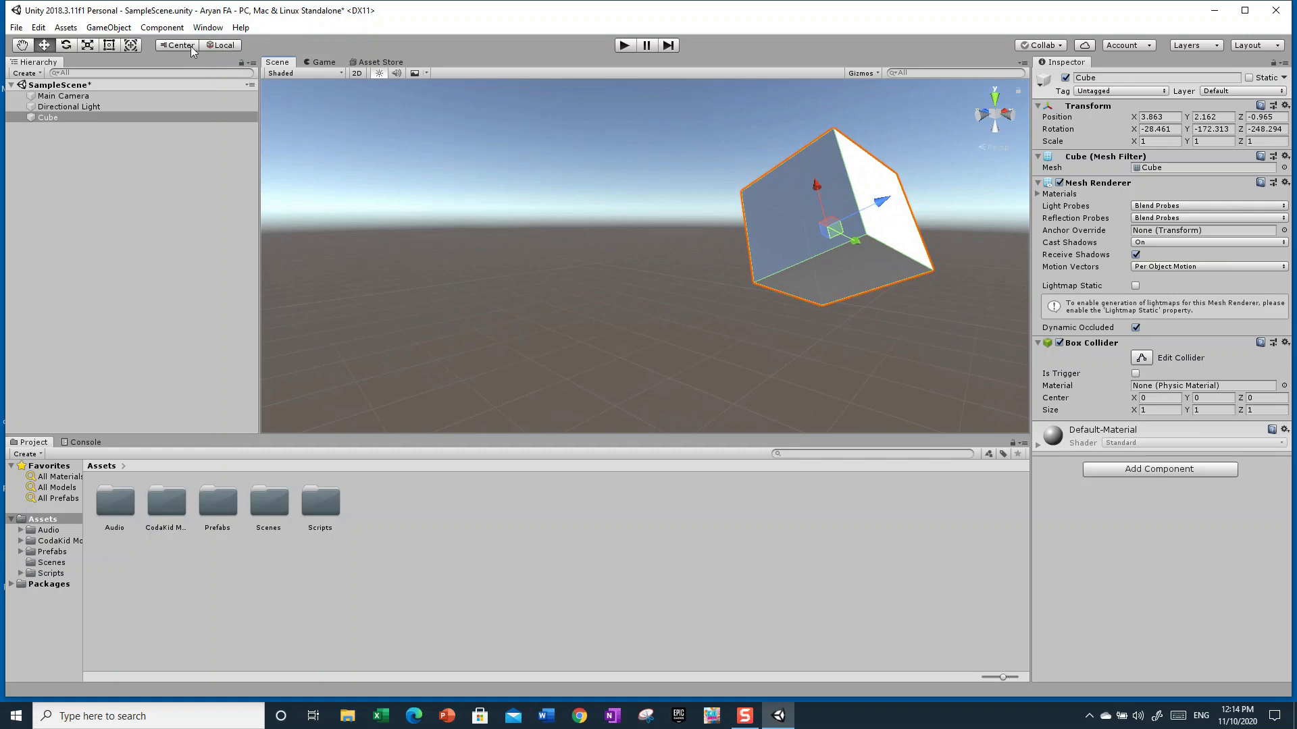
right_click_drag(583, 252, 730, 243)
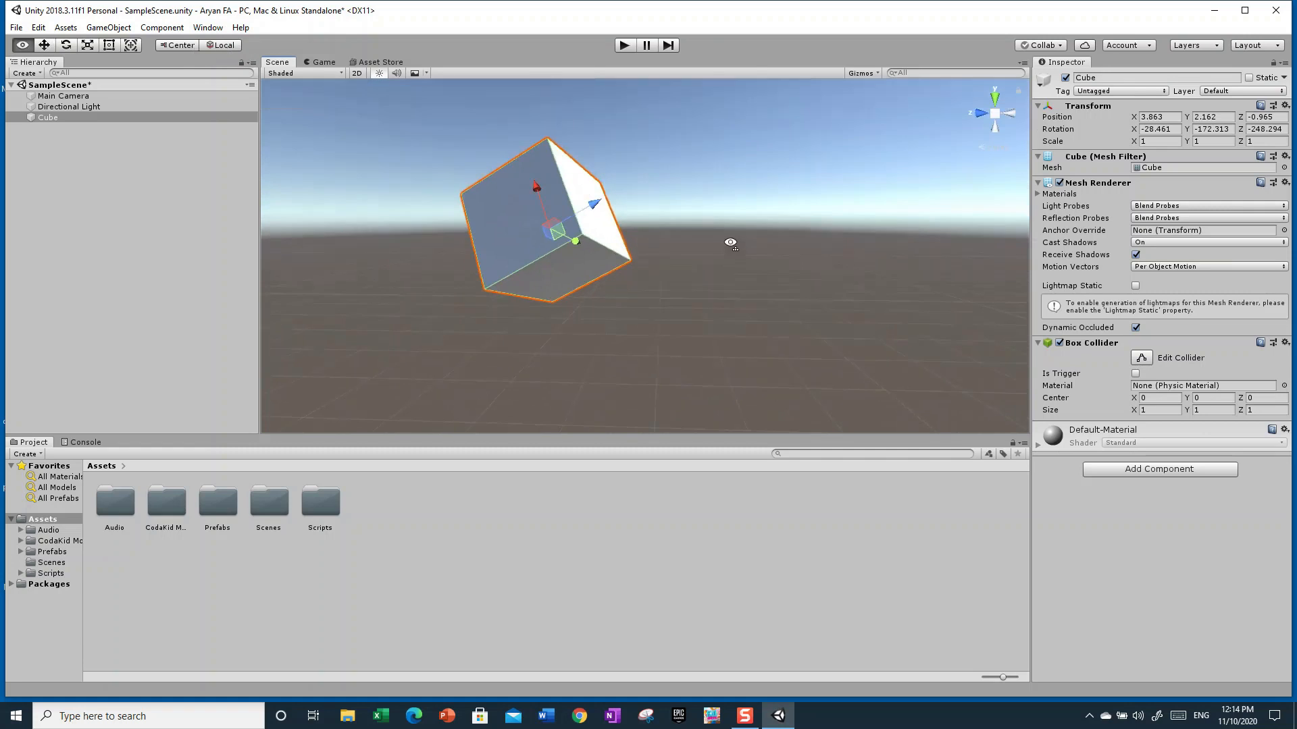
left_click(67, 46)
left_click_drag(549, 216, 370, 171)
left_click_drag(563, 230, 534, 317)
left_click_drag(611, 254, 727, 273)
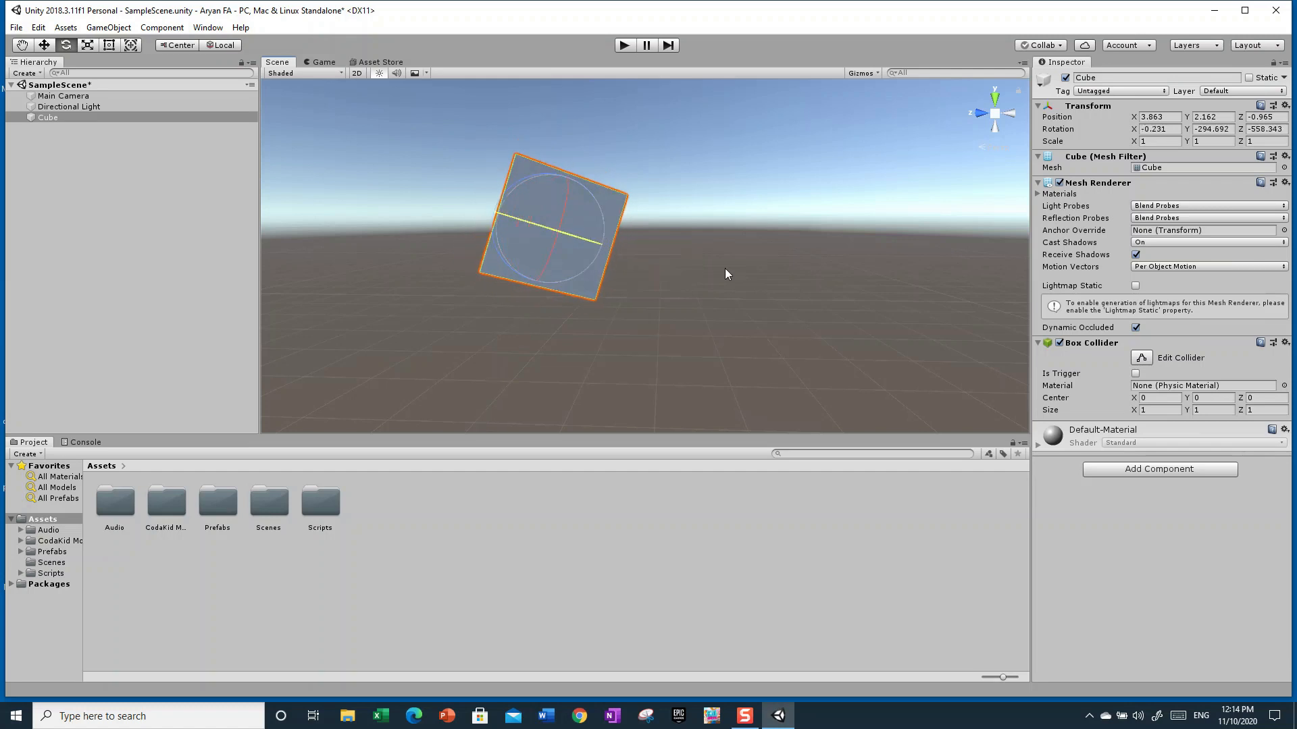
Switch to the Scale tool and shrink the Cube along Y to about 0.68
left_click(88, 46)
right_click_drag(582, 307, 675, 234)
key("a")
key("w")
mouse_move(659, 290)
left_mouse_down()
mouse_move(665, 314)
mouse_move(675, 276)
left_mouse_up()
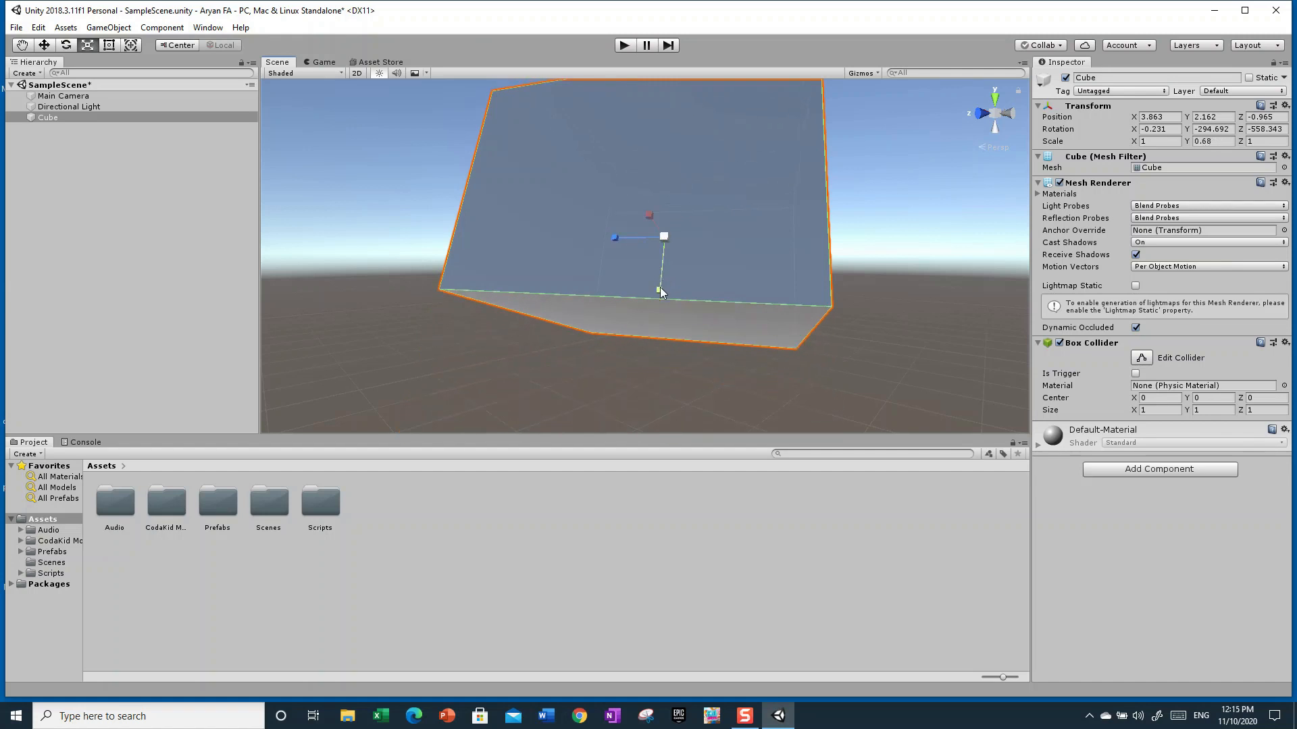
Stretch the Cube along Y to about 2.94
right_click_drag(658, 290, 703, 298)
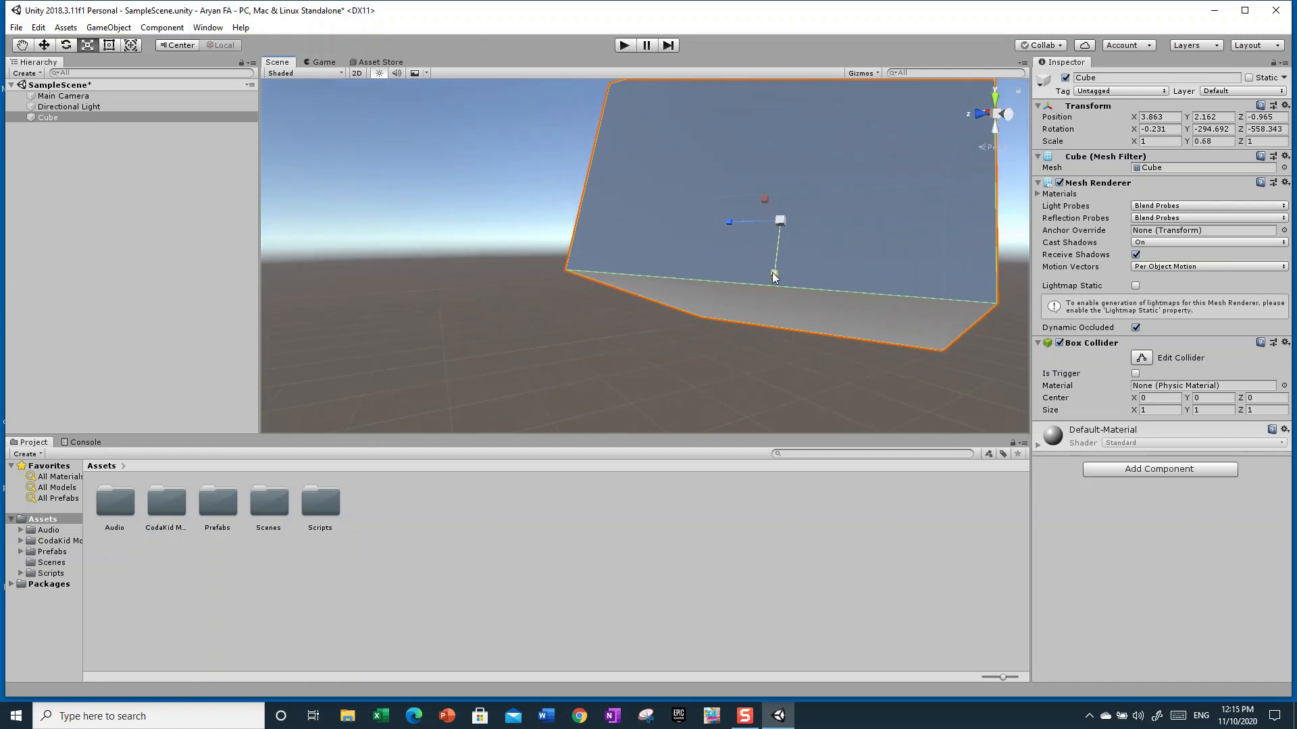
left_click_drag(774, 277, 658, 356)
right_click_drag(656, 350, 925, 338)
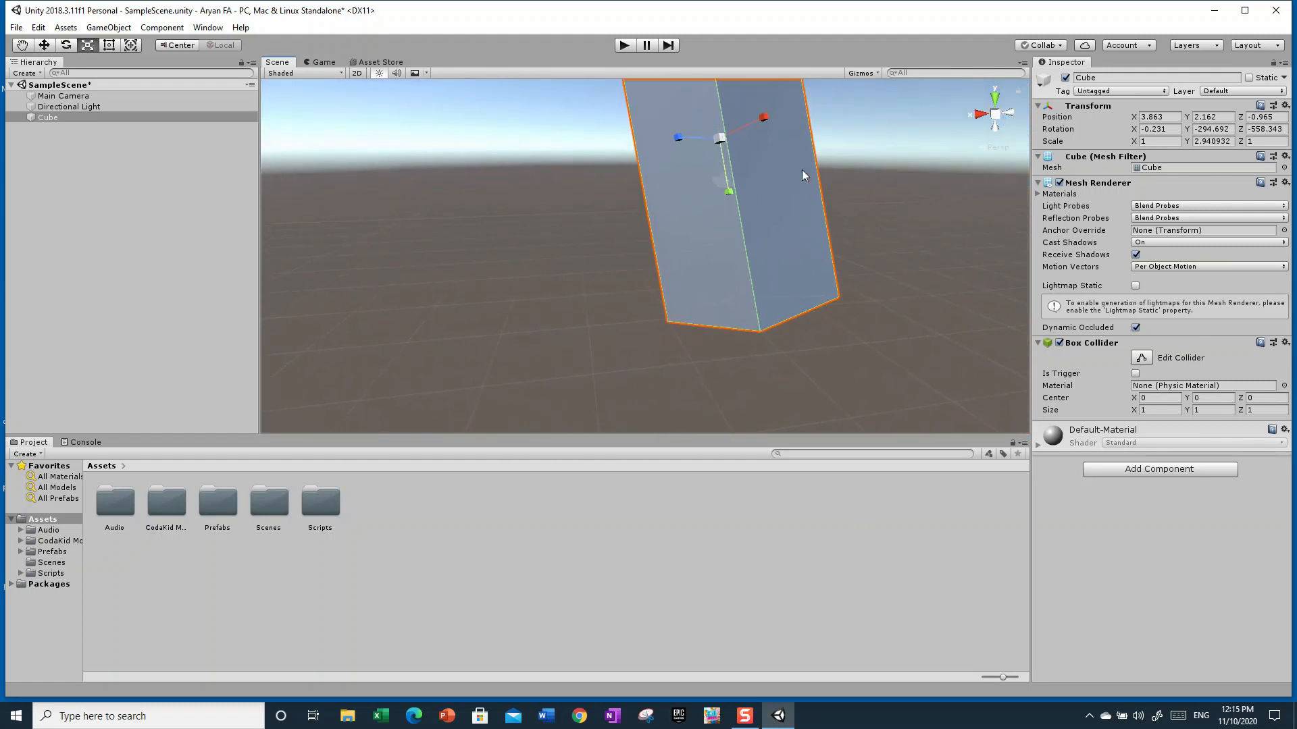
Scale the Cube to about 2 along X, 5.16 along Z and 1.65 along Y
left_click_drag(768, 117, 831, 118)
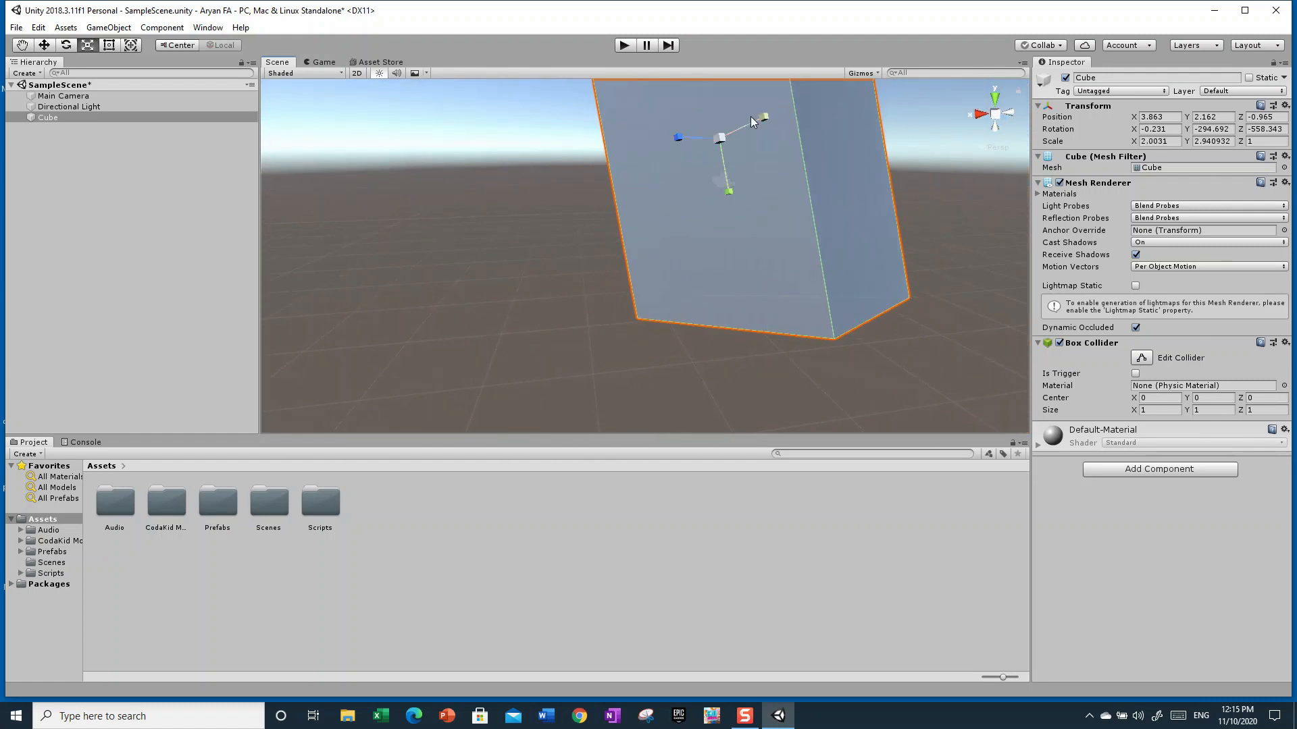
left_click_drag(682, 138, 643, 172)
left_click_drag(730, 191, 677, 216)
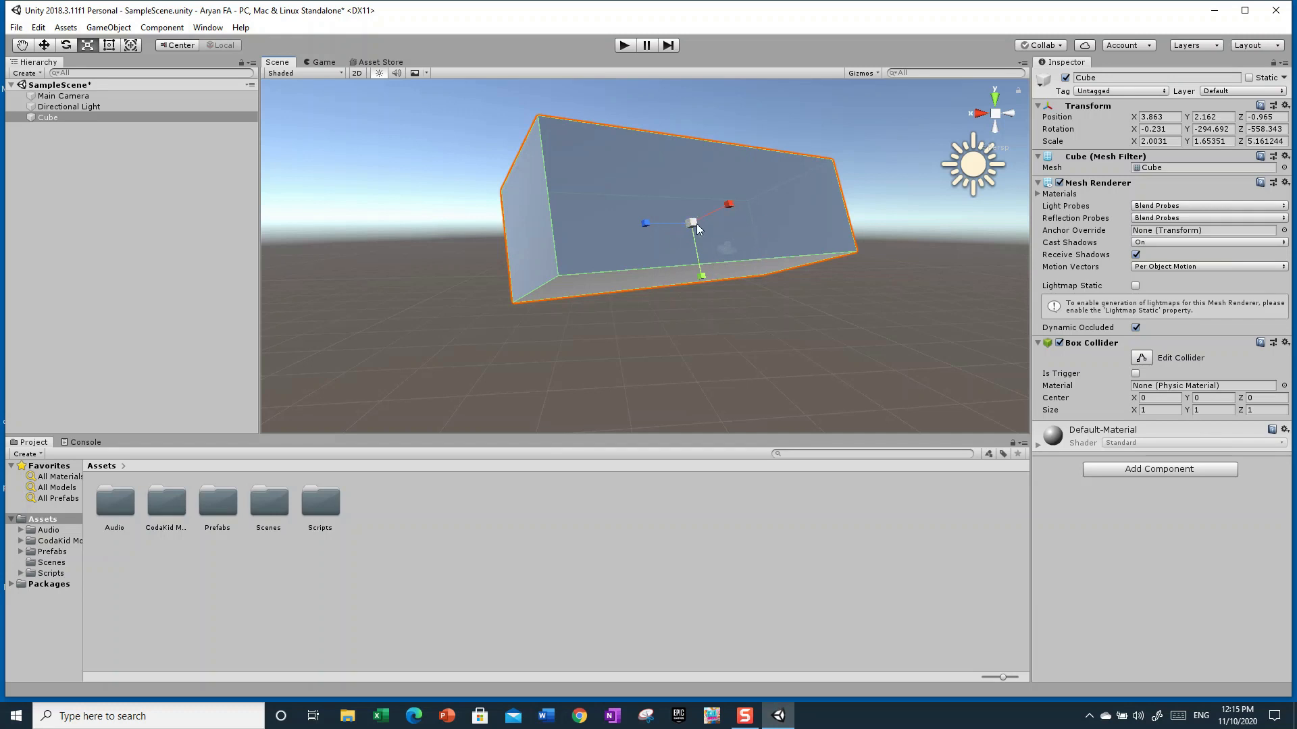
Scale the Cube uniformly from its center handle to about 5.06, 4.18 and 13.04, then return to the Move tool
left_click_drag(691, 219, 675, 123)
key("w")
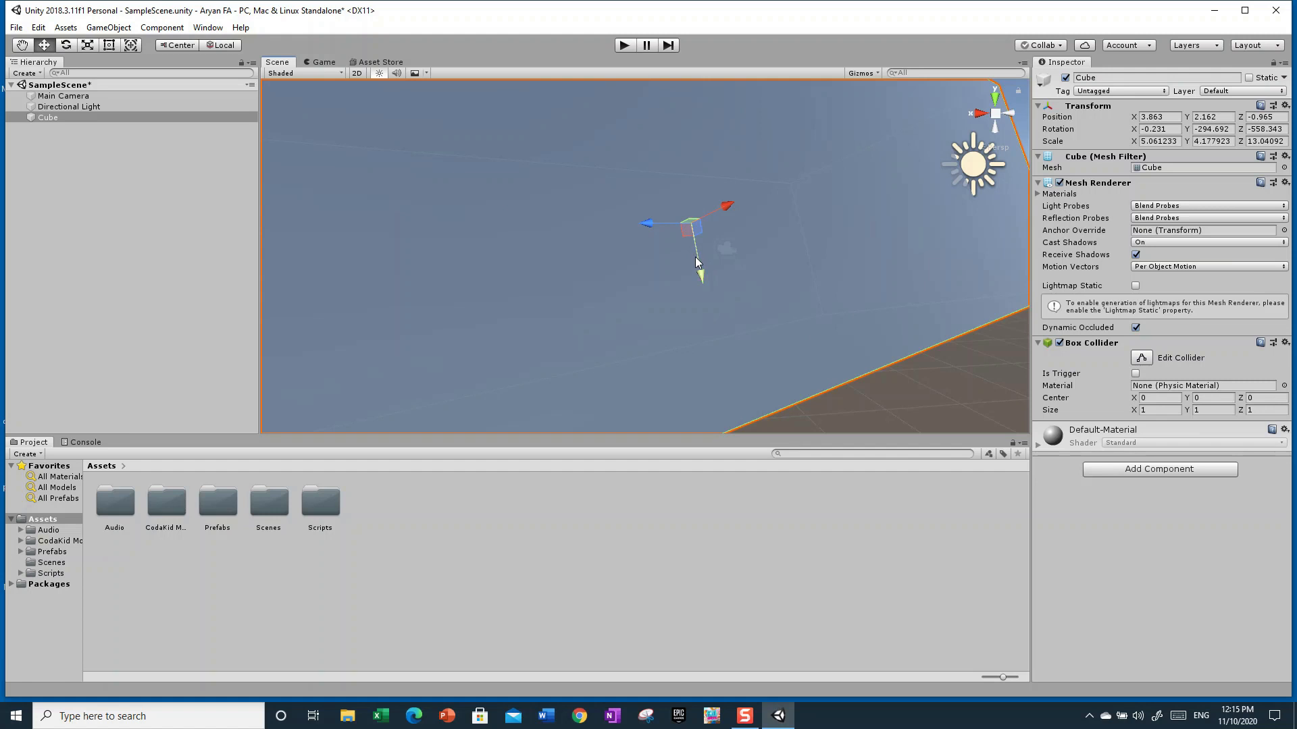
Move the Cube to about X 4.43, Y 1.16, Z -0.34
right_click_drag(612, 324, 1081, 288)
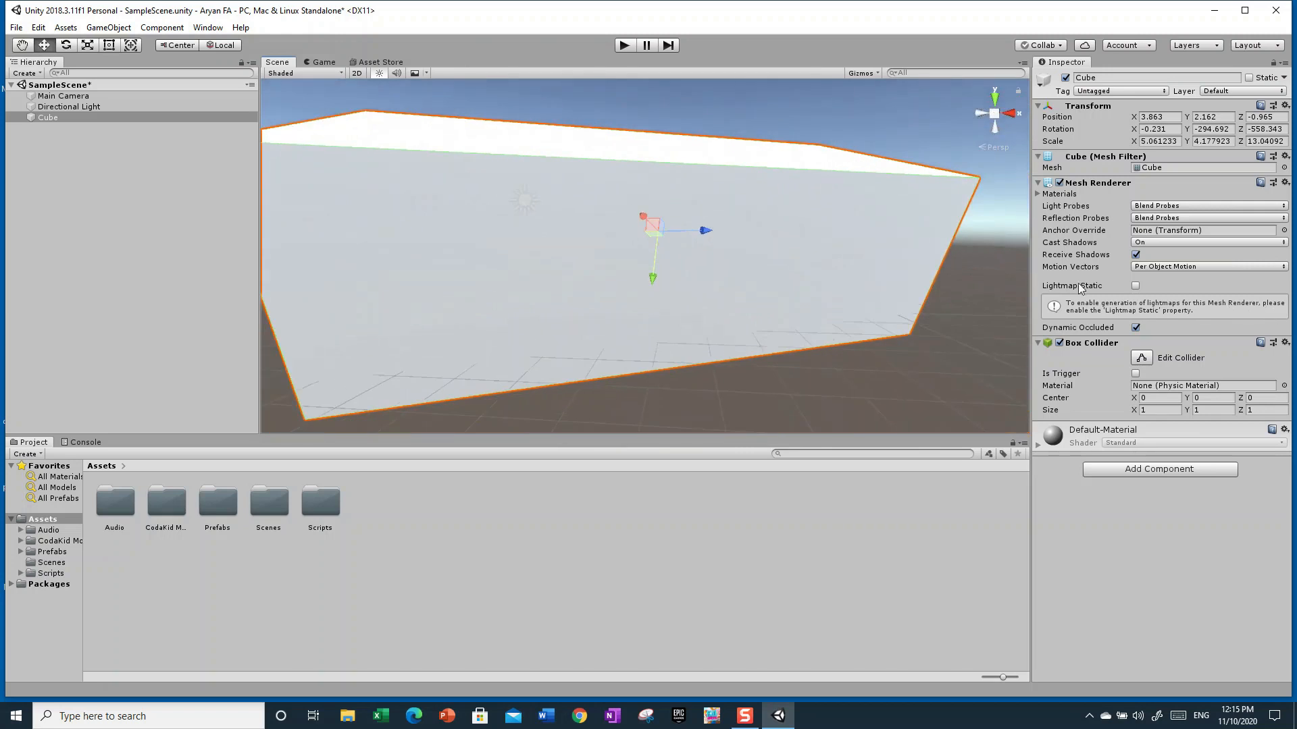
left_click_drag(654, 230, 675, 263)
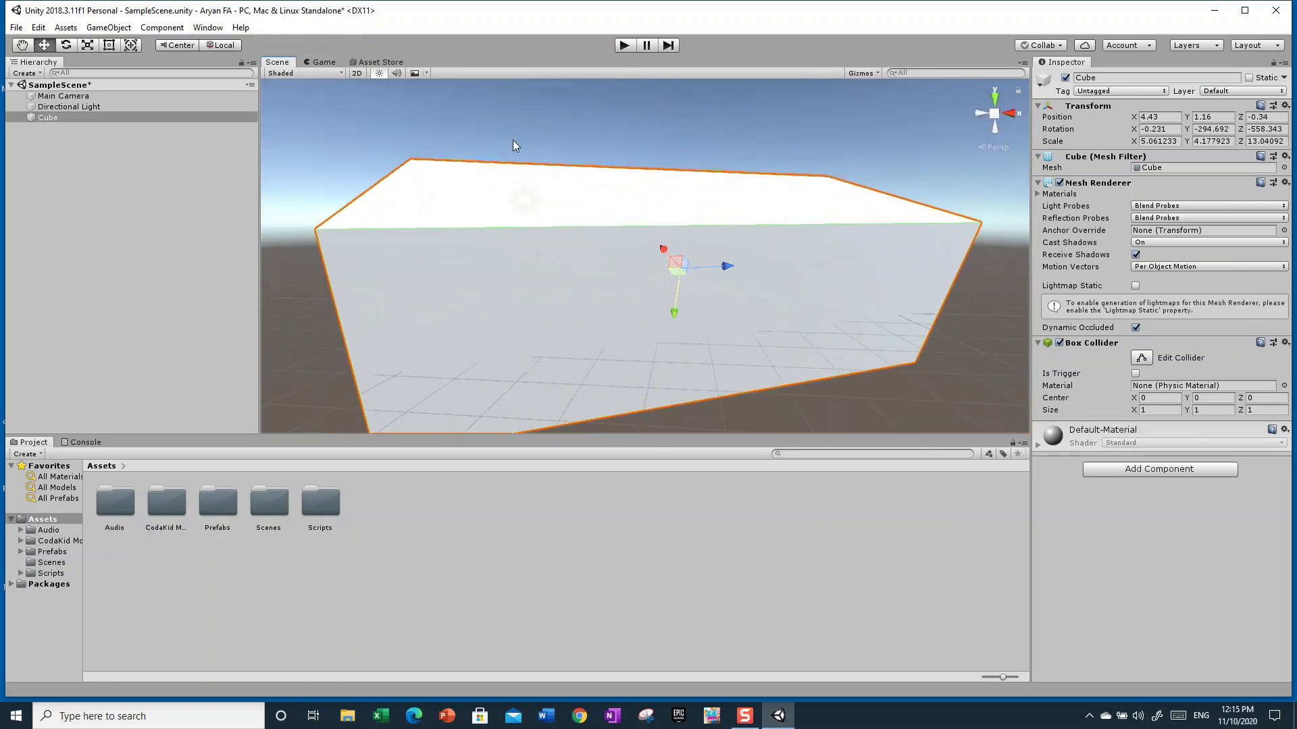
Switch to the Scale tool and shrink the Cube uniformly to about 1.23, 1.02 and 1.22
left_click(87, 46)
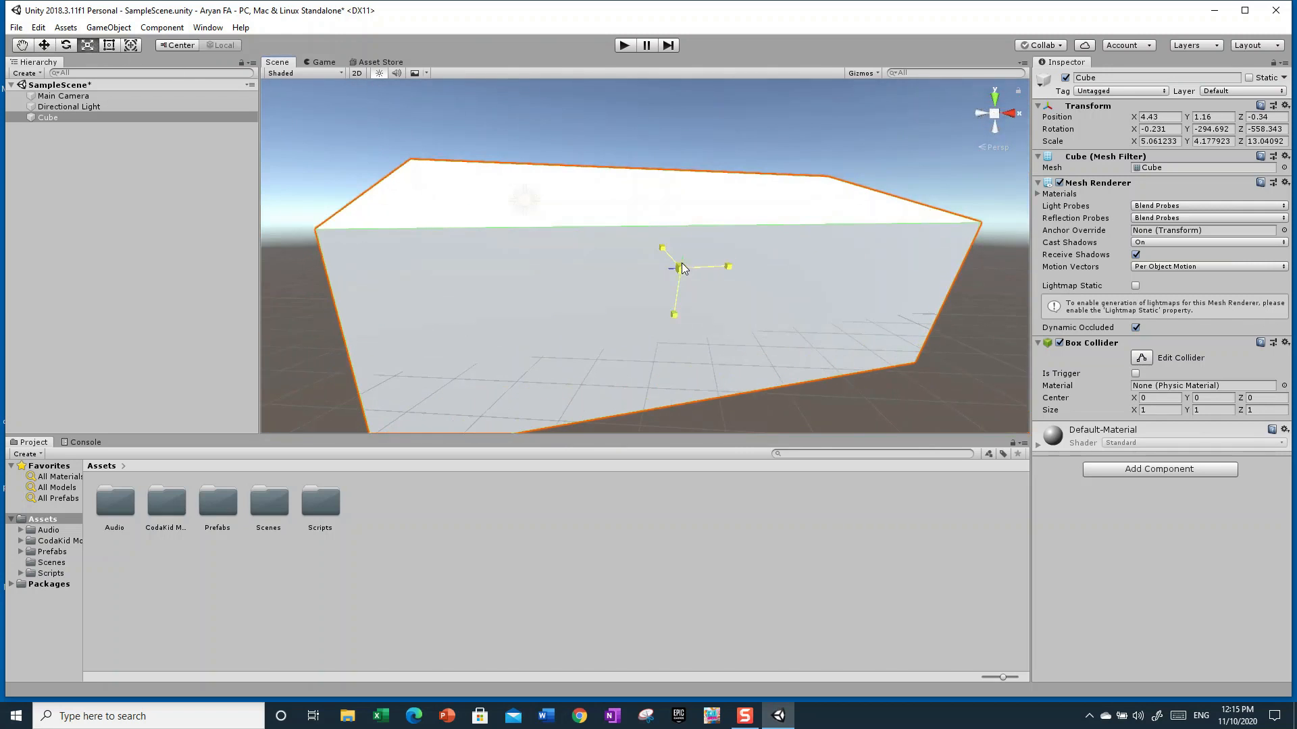
left_click_drag(681, 266, 710, 316)
left_click_drag(734, 271, 704, 269)
right_click_drag(732, 262, 645, 288)
key("w")
key("d")
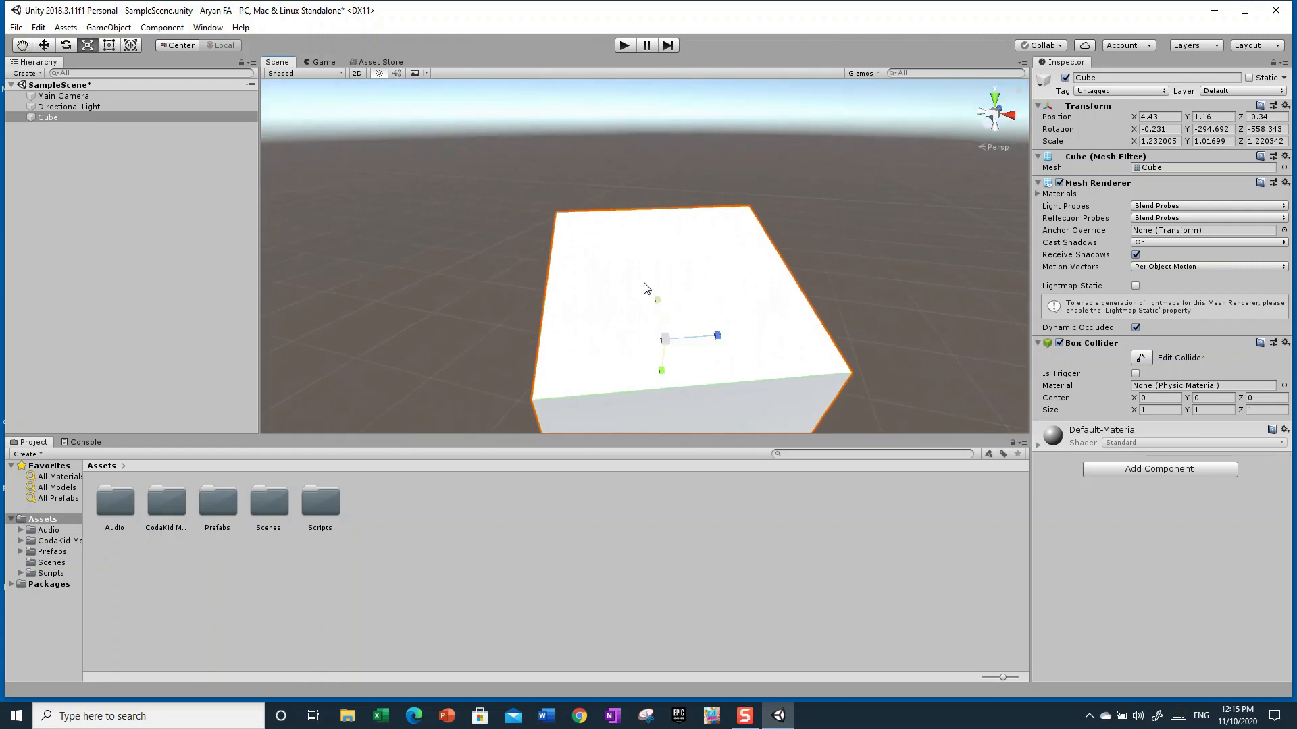
Scale the Cube to about 1.13 along X, 1.92 along Y and 3.31 along Z
left_click(108, 45)
left_click(86, 46)
left_click(131, 48)
left_click(98, 45)
right_click_drag(922, 273, 645, 270)
key("s")
key("d")
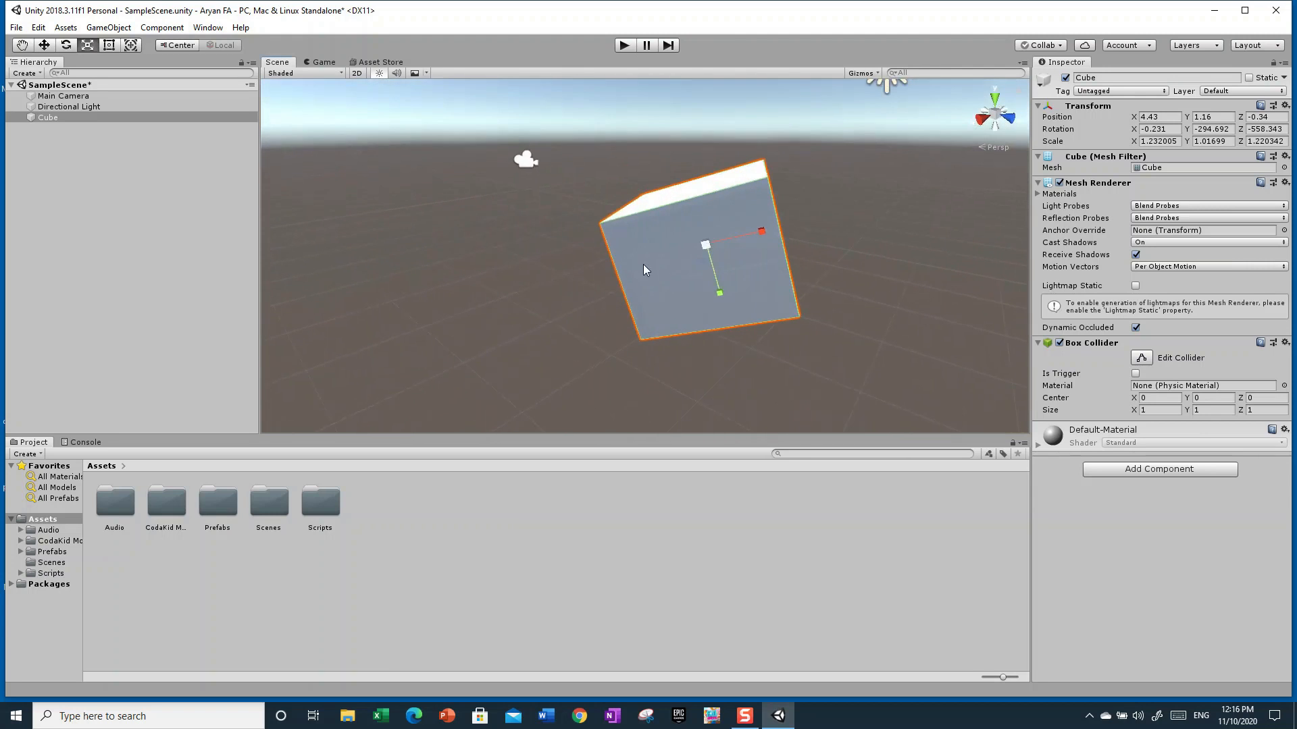
left_click_drag(702, 273, 728, 331)
right_click_drag(754, 314, 753, 235)
left_click_drag(720, 194, 687, 203)
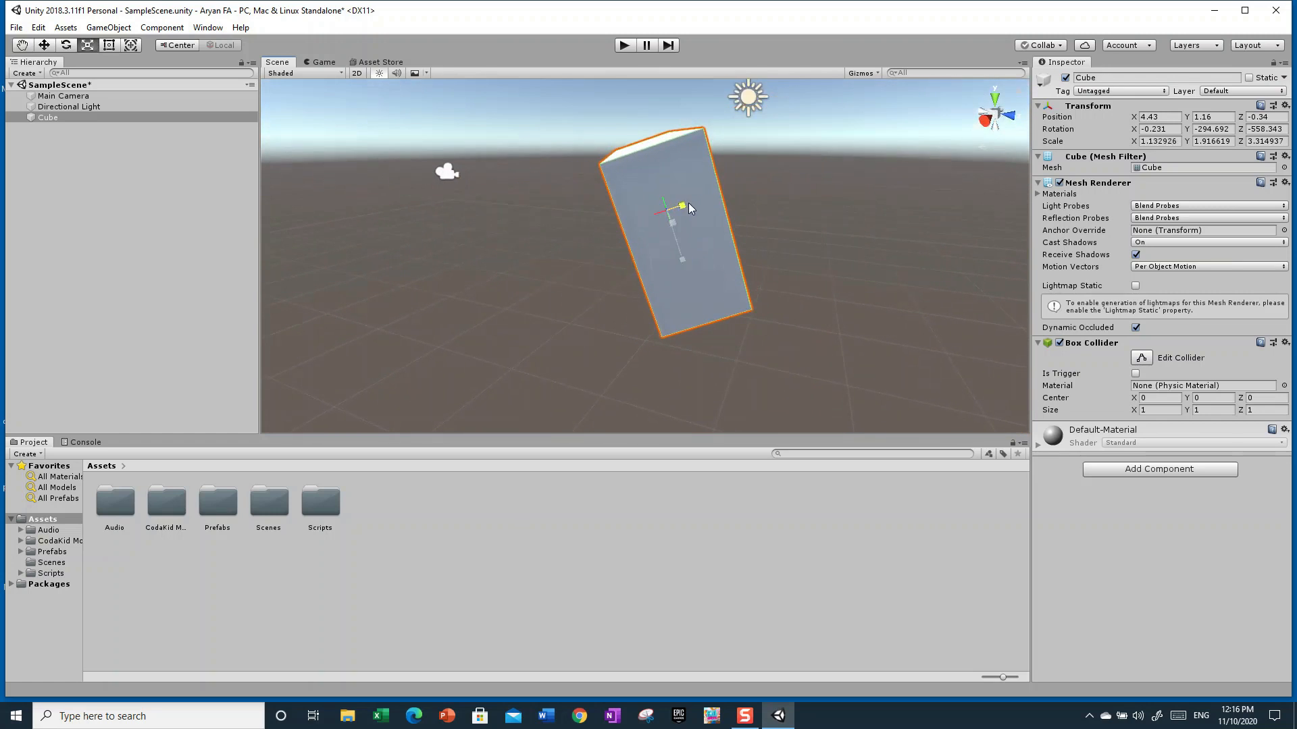
Scale the Cube to about 1.0 along X and 0.64 along Y
left_click_drag(675, 256, 678, 220)
right_click_drag(678, 220, 994, 289)
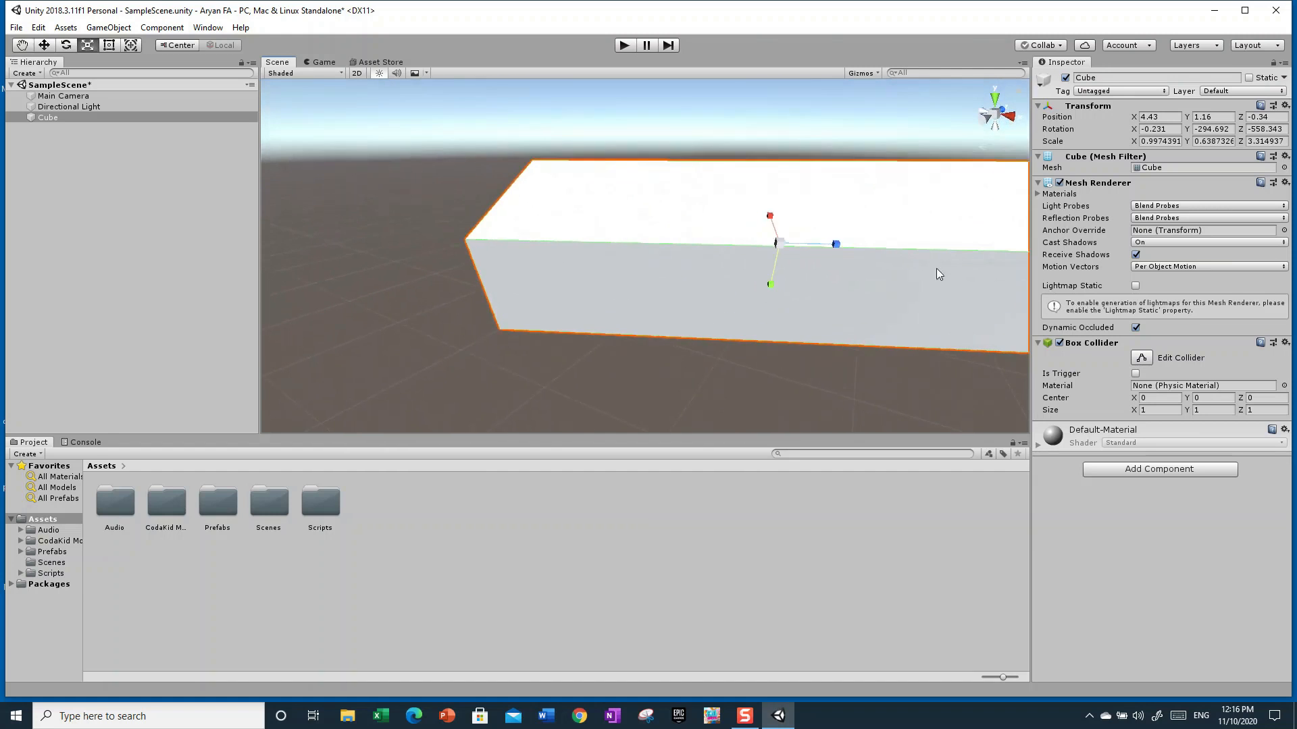
Shrink the Cube along Z and scale it uniformly to about 1.08, 0.69 and 1.19
left_click_drag(840, 244, 812, 250)
right_click_drag(812, 250, 744, 309)
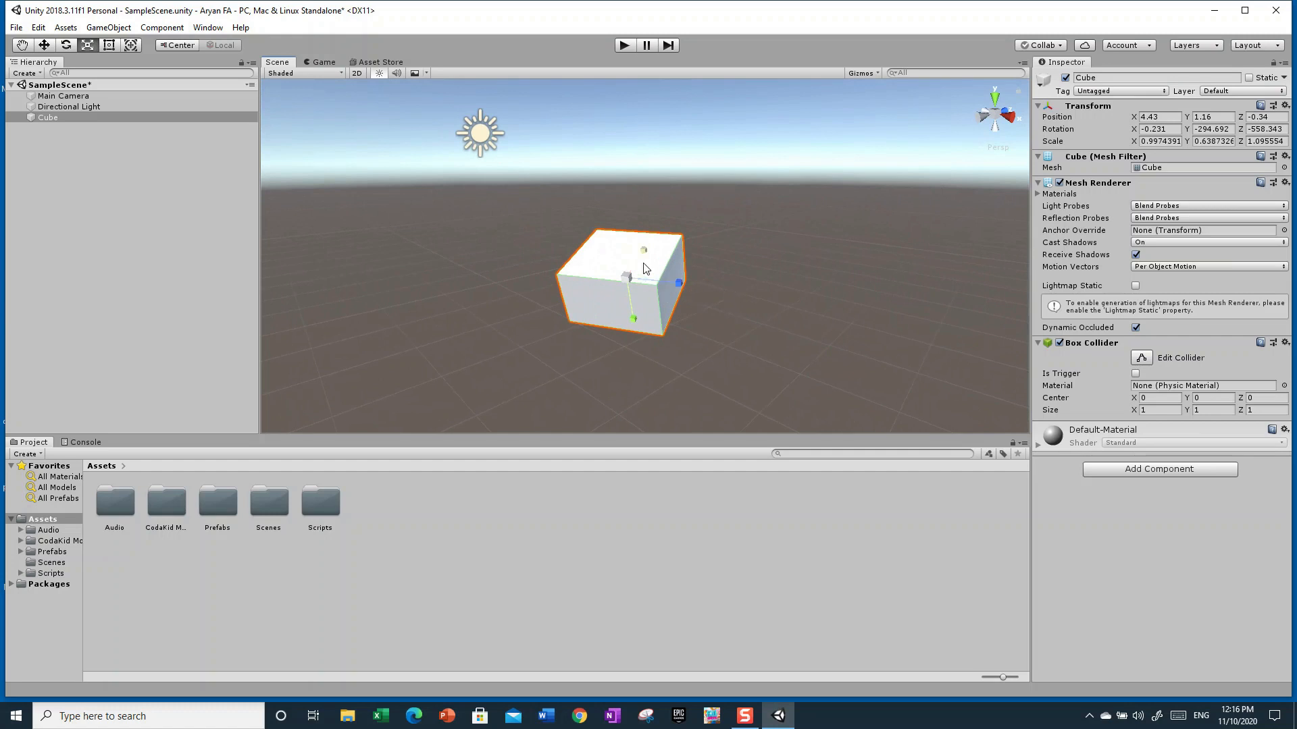
left_click_drag(627, 284, 674, 313)
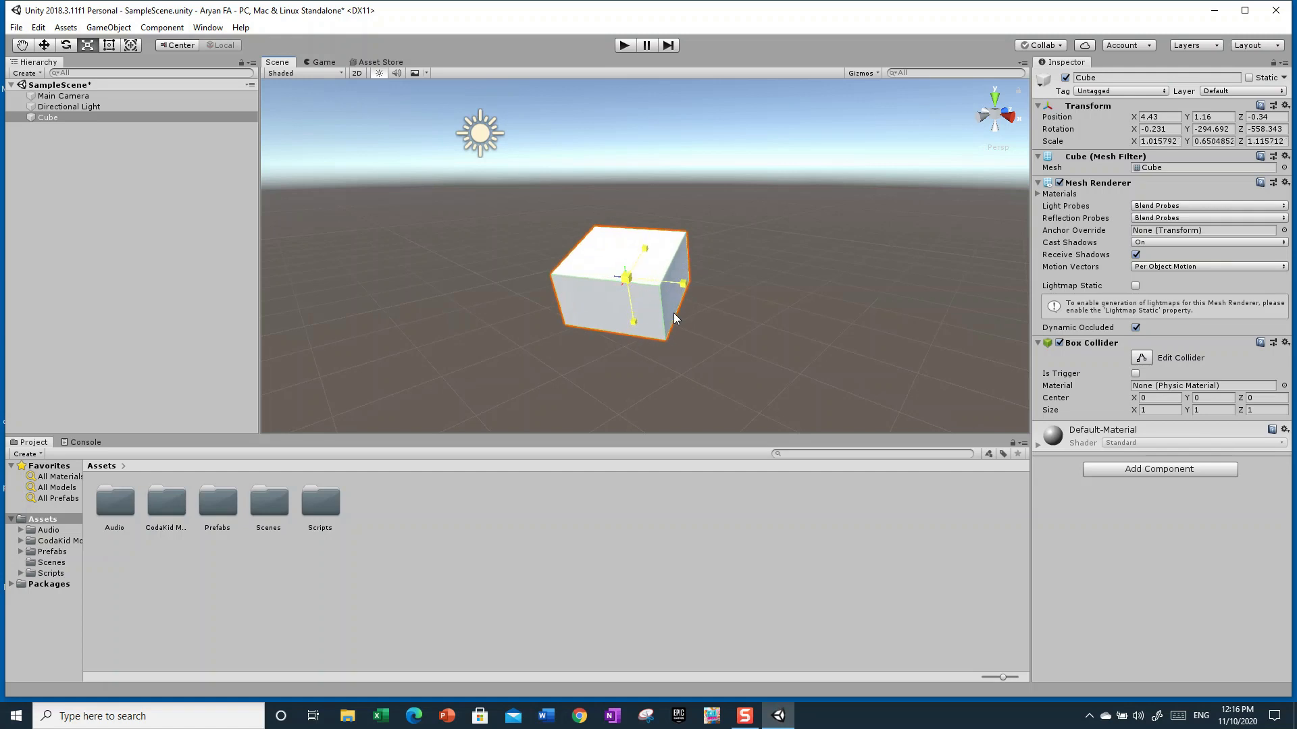
Switch to the Rotate tool and rotate the Cube to about 12.3, -252.9 and -553.7 degrees
left_click(108, 46)
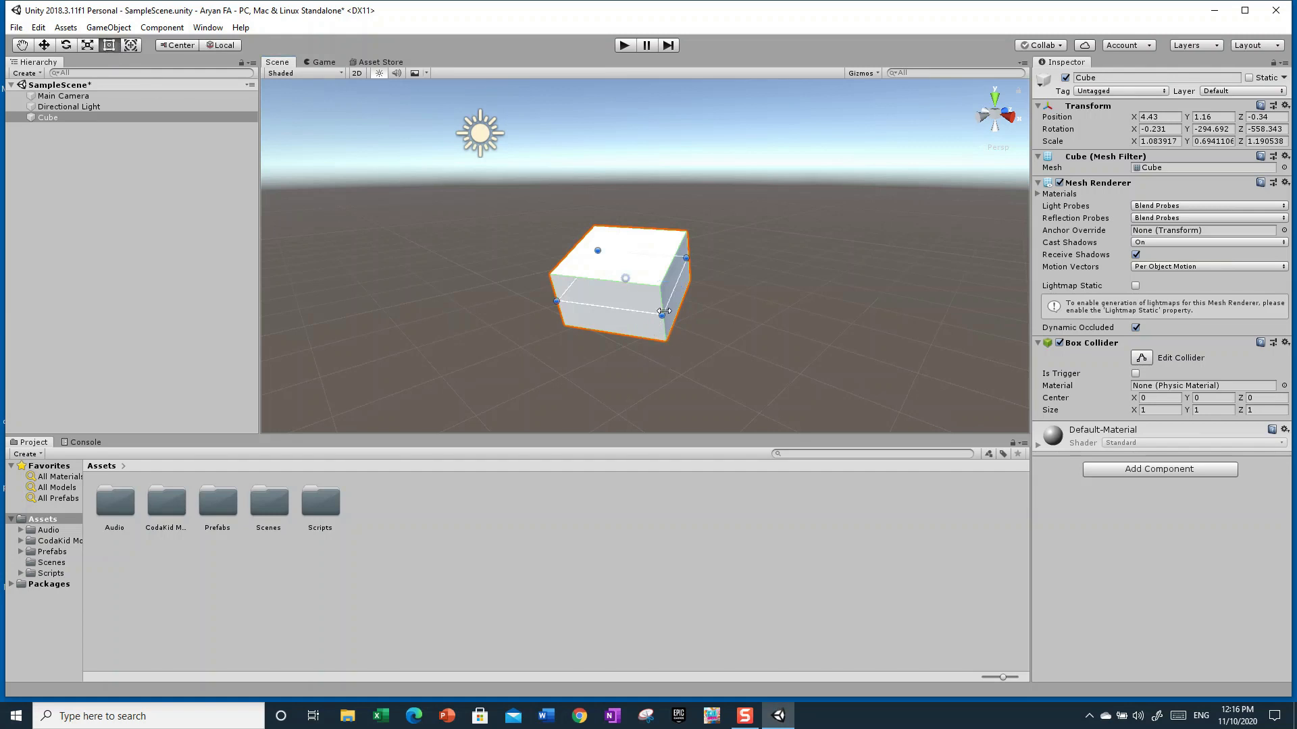
left_click(132, 45)
left_click_drag(785, 318, 453, 297, "alt")
left_click(66, 45)
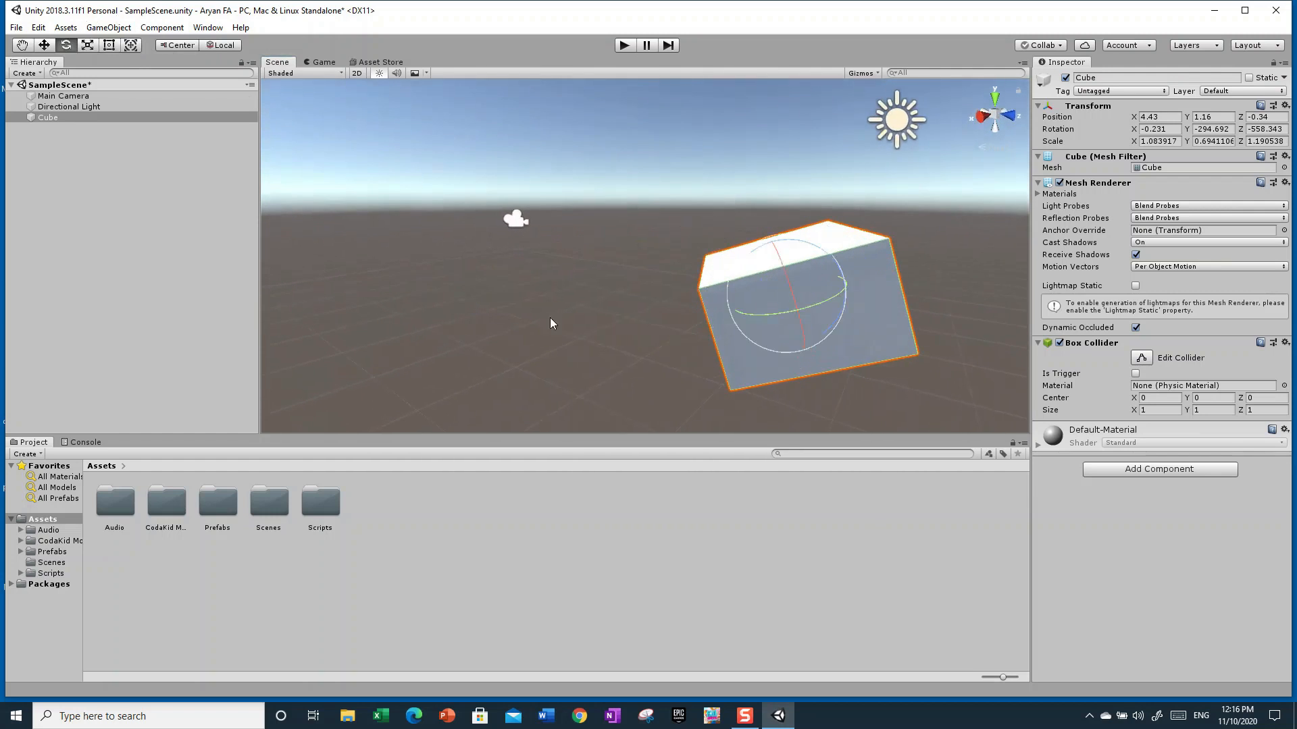
left_click_drag(842, 348, 702, 317)
Switch to the Scale tool and stretch the Cube along X to about 1.61
left_click(109, 45)
left_click(87, 45)
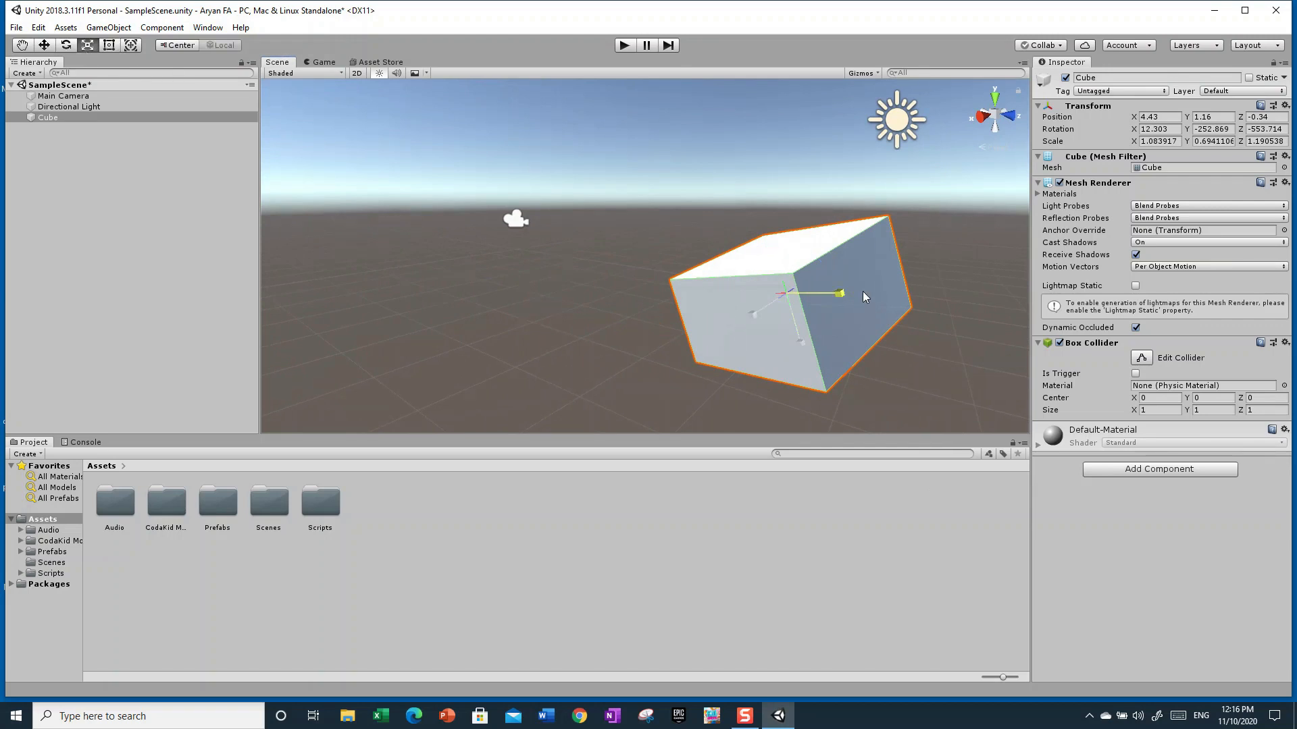
left_click_drag(852, 292, 885, 294)
Use the combined Transform tool to move, rotate and scale the Cube to about 1.27, 0.69 and 0.41
left_click(127, 47)
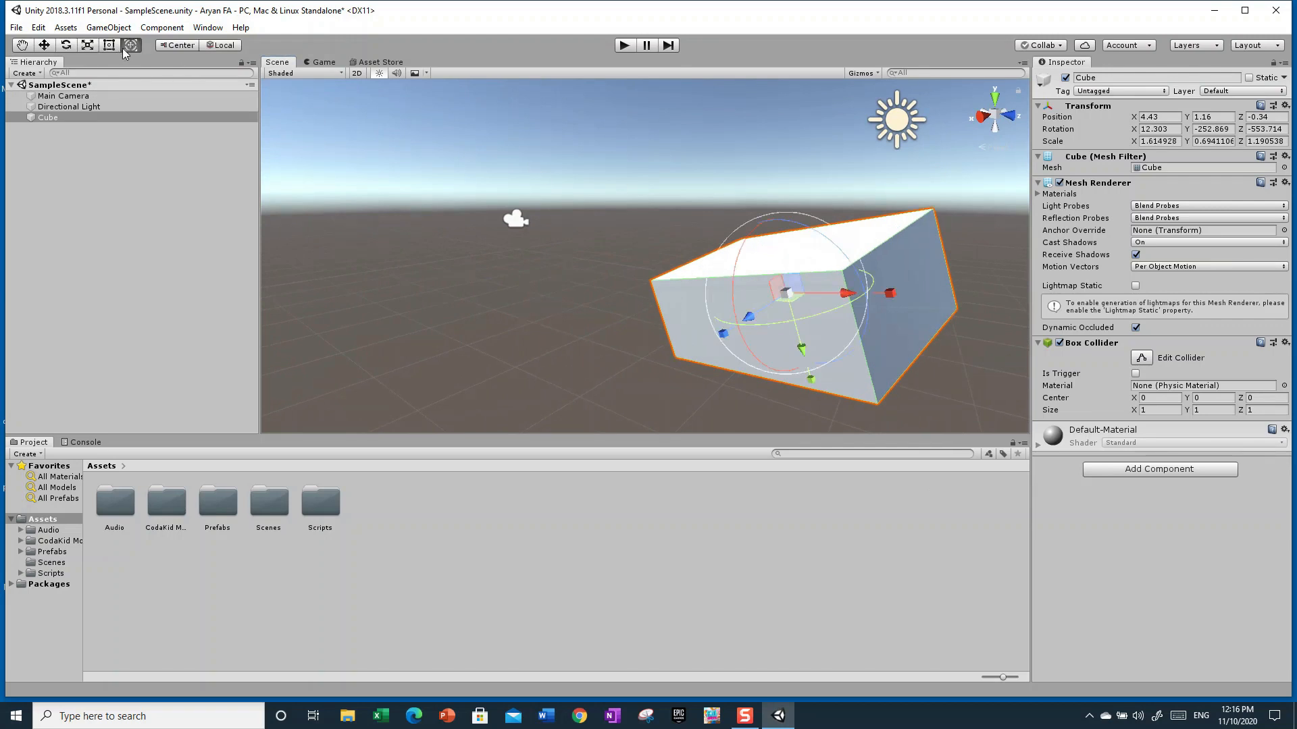
left_click_drag(433, 224, 554, 276, "alt")
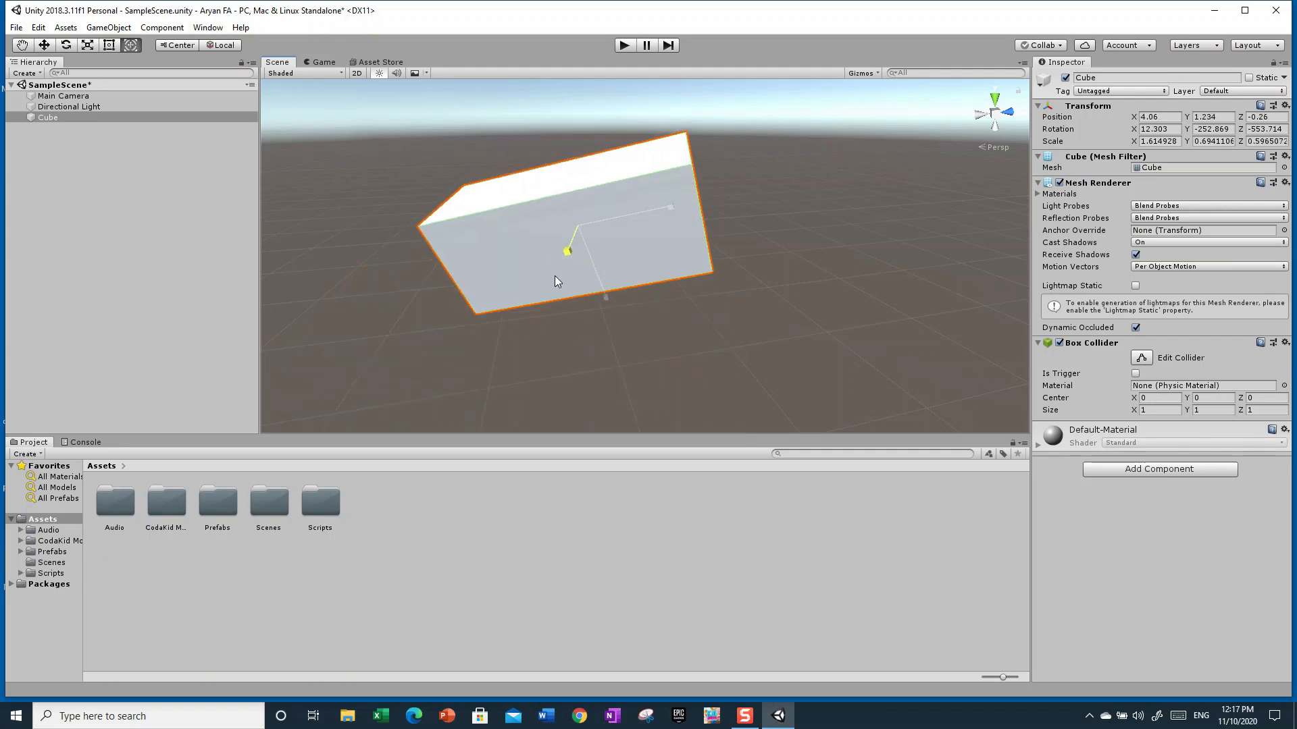
left_click_drag(544, 203, 476, 226)
mouse_move(669, 201)
left_mouse_down()
mouse_move(726, 200)
mouse_move(655, 207)
left_mouse_up()
left_click_drag(560, 246, 617, 605)
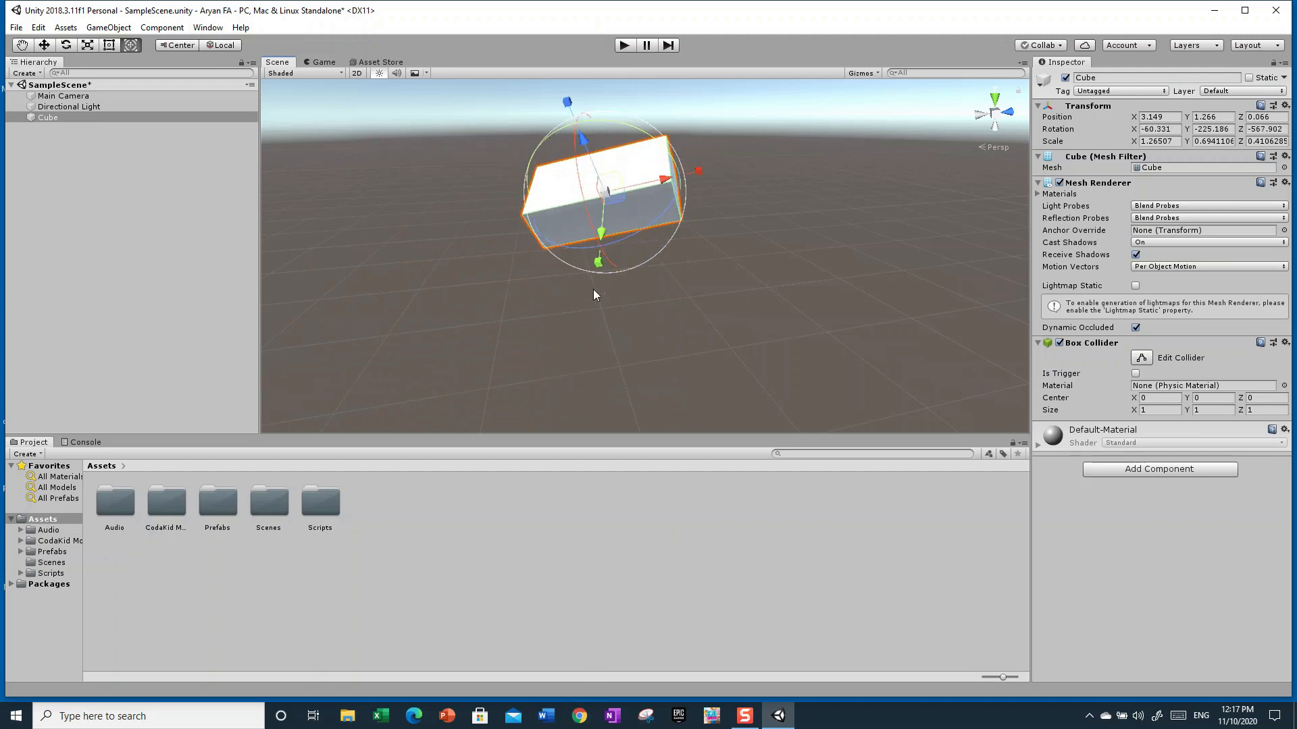
Stretch the Cube along Y to about 2.66 with the Transform tool
left_click_drag(600, 263, 557, 334)
left_click_drag(758, 263, 996, 187, "alt")
right_click_drag(996, 187, 1010, 182)
left_click(765, 176)
right_click_drag(805, 173, 755, 214)
key("d")
left_click(741, 214)
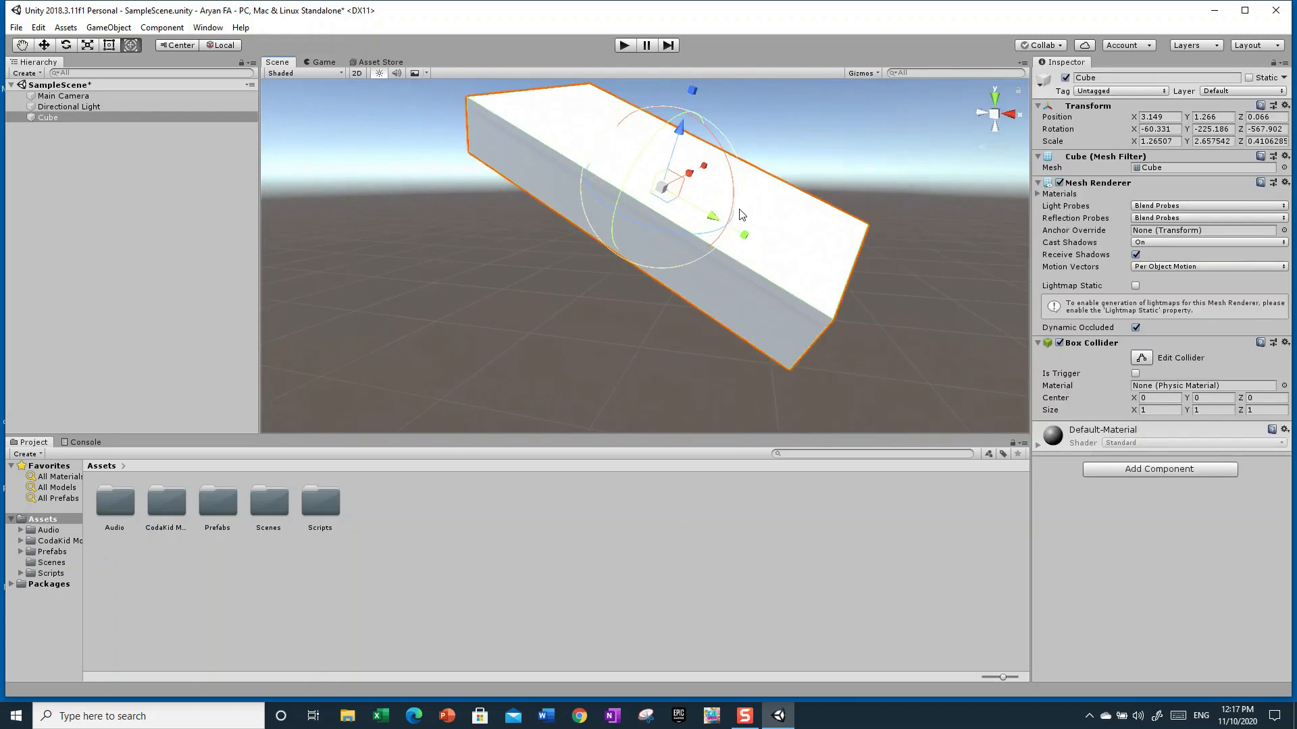
left_click(944, 163)
right_click_drag(926, 164, 830, 200)
left_click(670, 251)
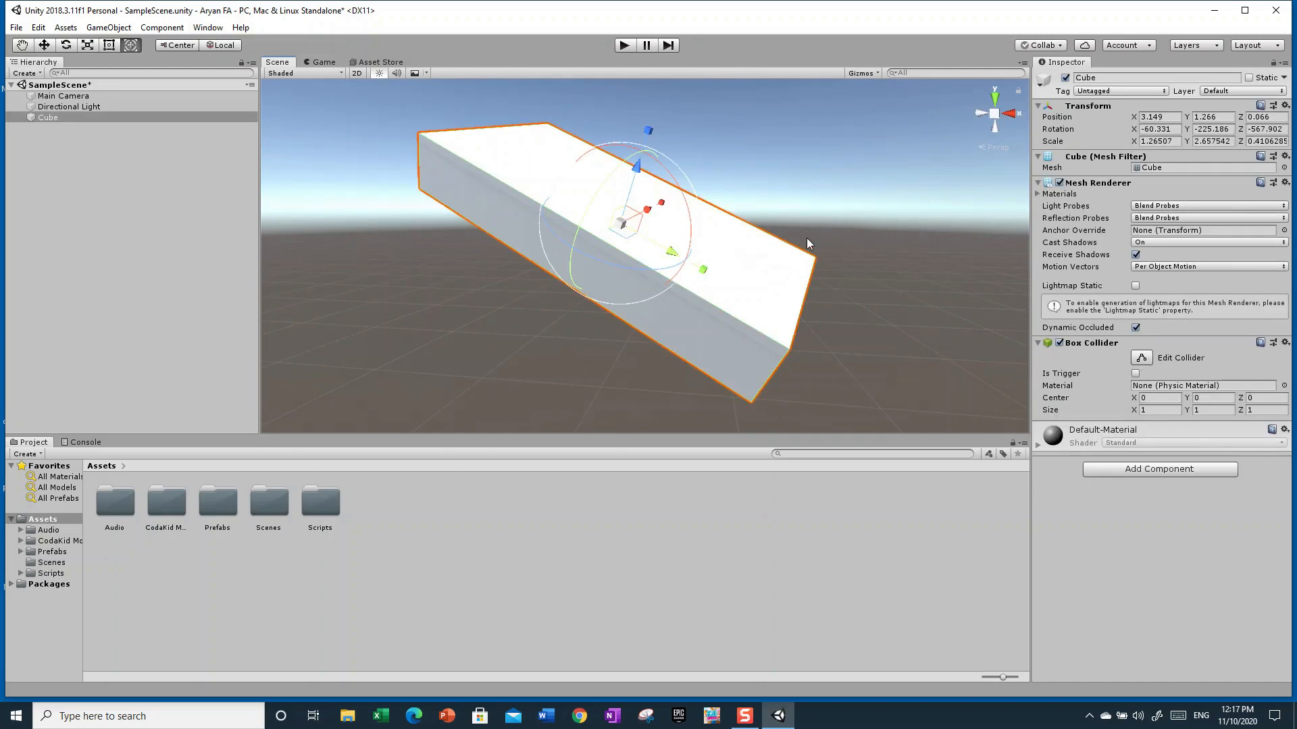
left_click(794, 225)
left_click(742, 260)
left_click(857, 177)
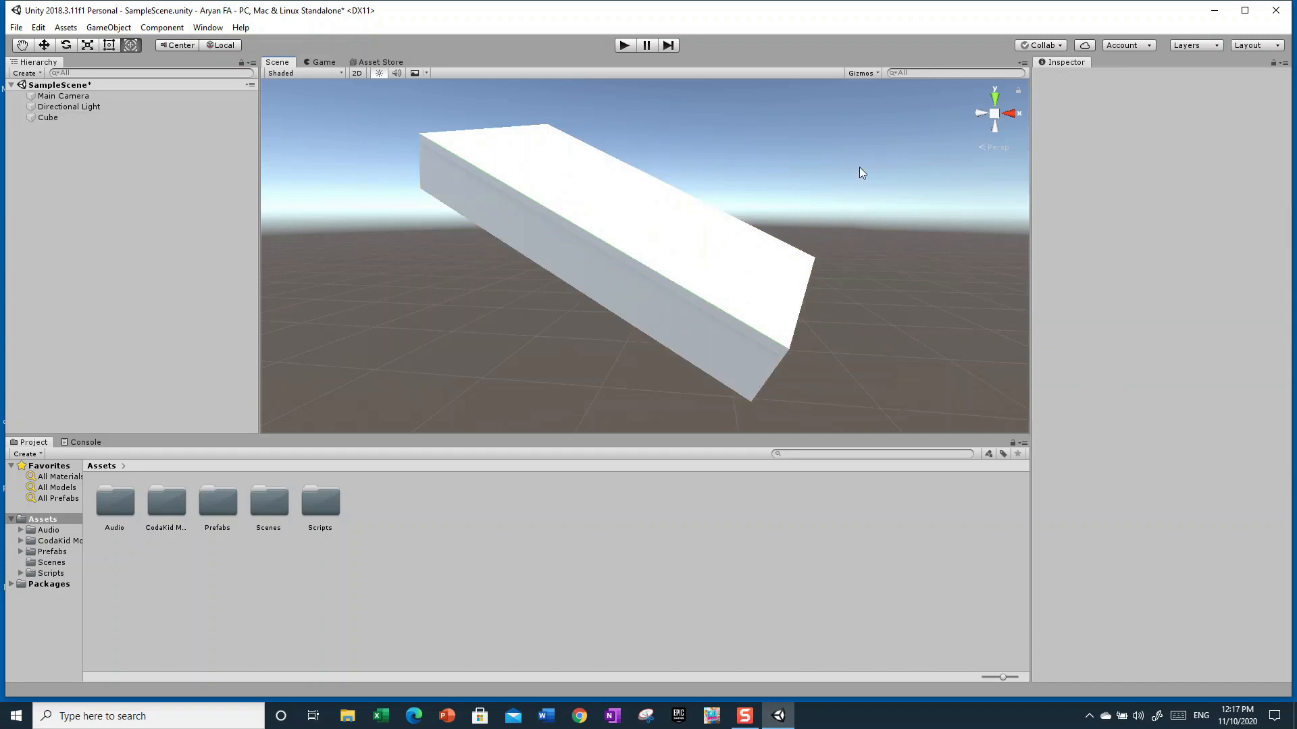
Reset the Cube's Transform component
left_click(750, 288)
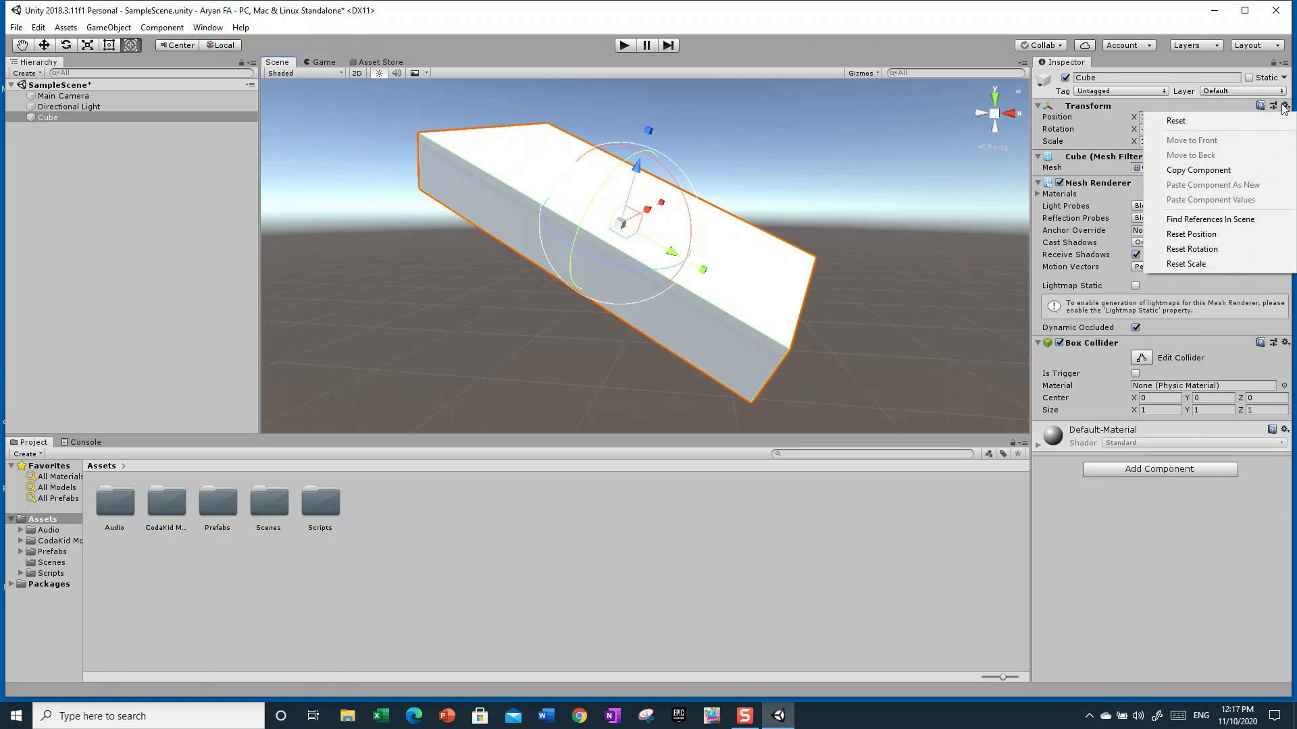
left_click(1209, 121)
right_click_drag(774, 285, 588, 319)
left_click(843, 237)
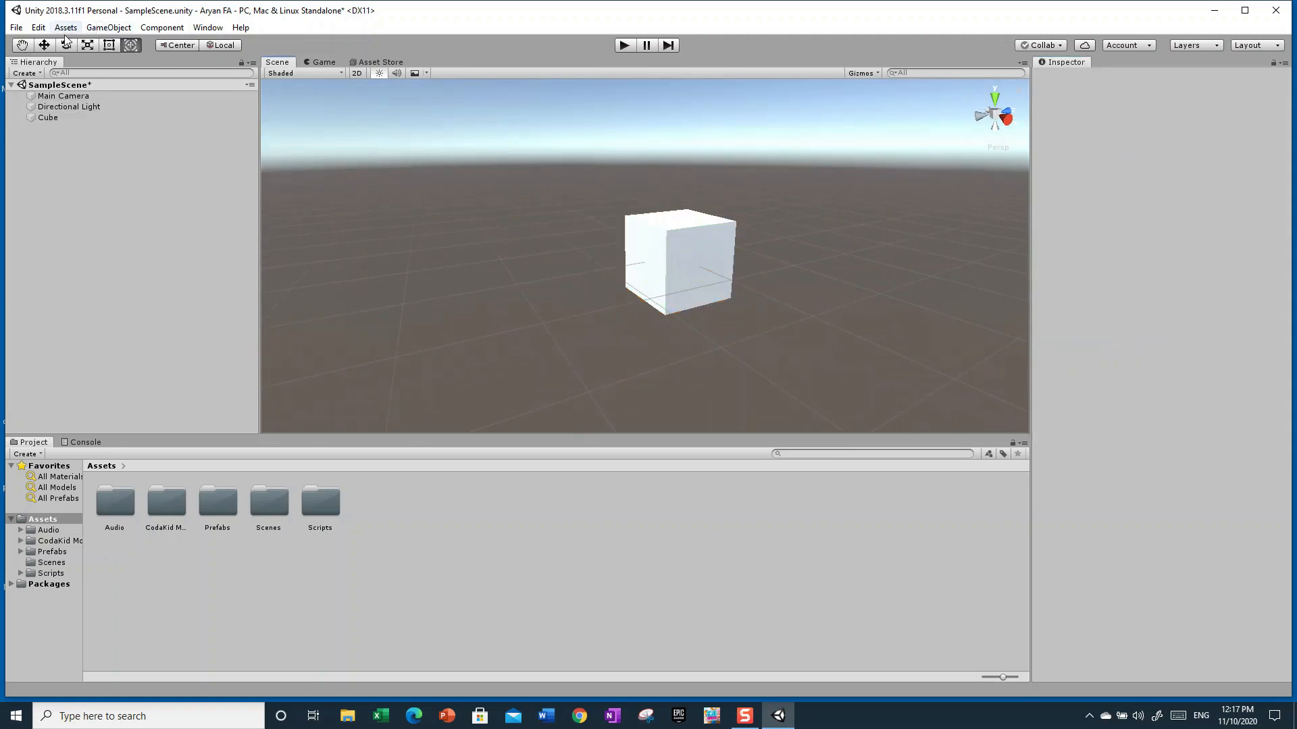
Select the Cube with the Move tool and move it along X to about -1.07
left_click(43, 48)
left_click(25, 48)
left_click(44, 47)
right_click_drag(516, 260, 668, 247)
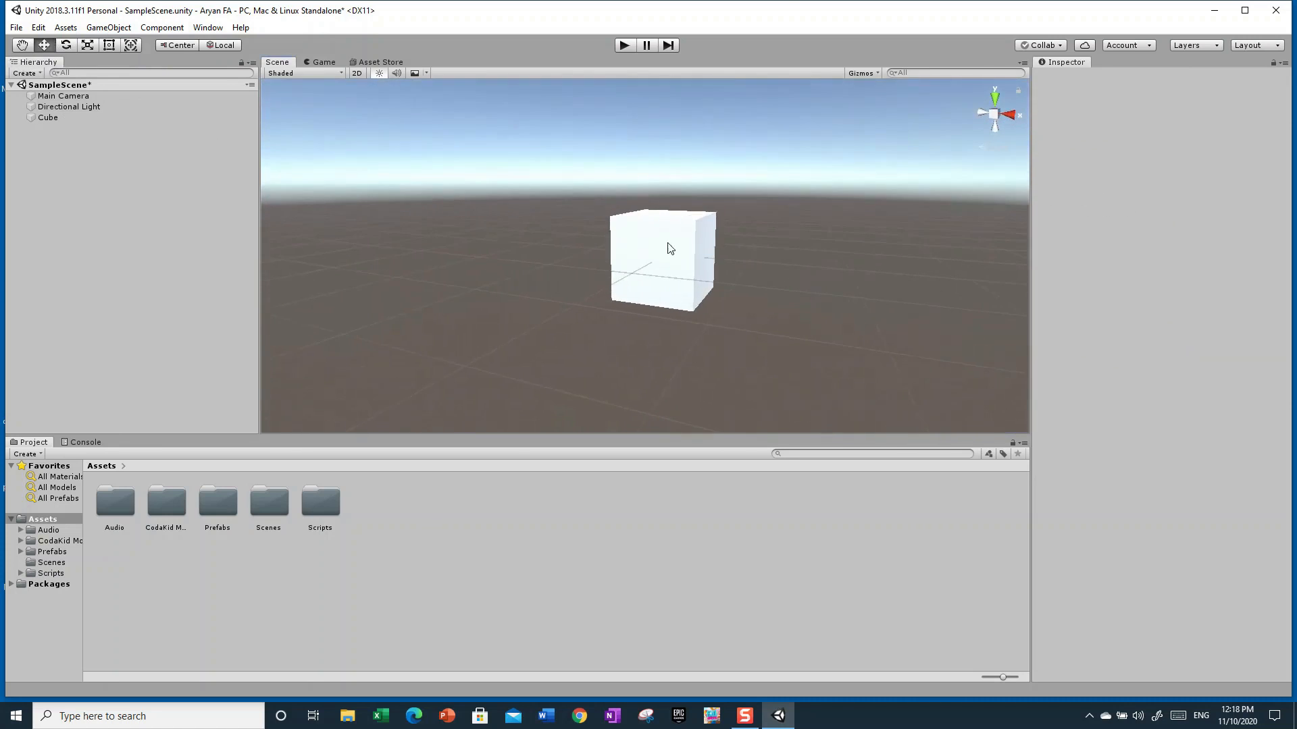
left_click(658, 252)
left_click_drag(709, 257, 635, 244)
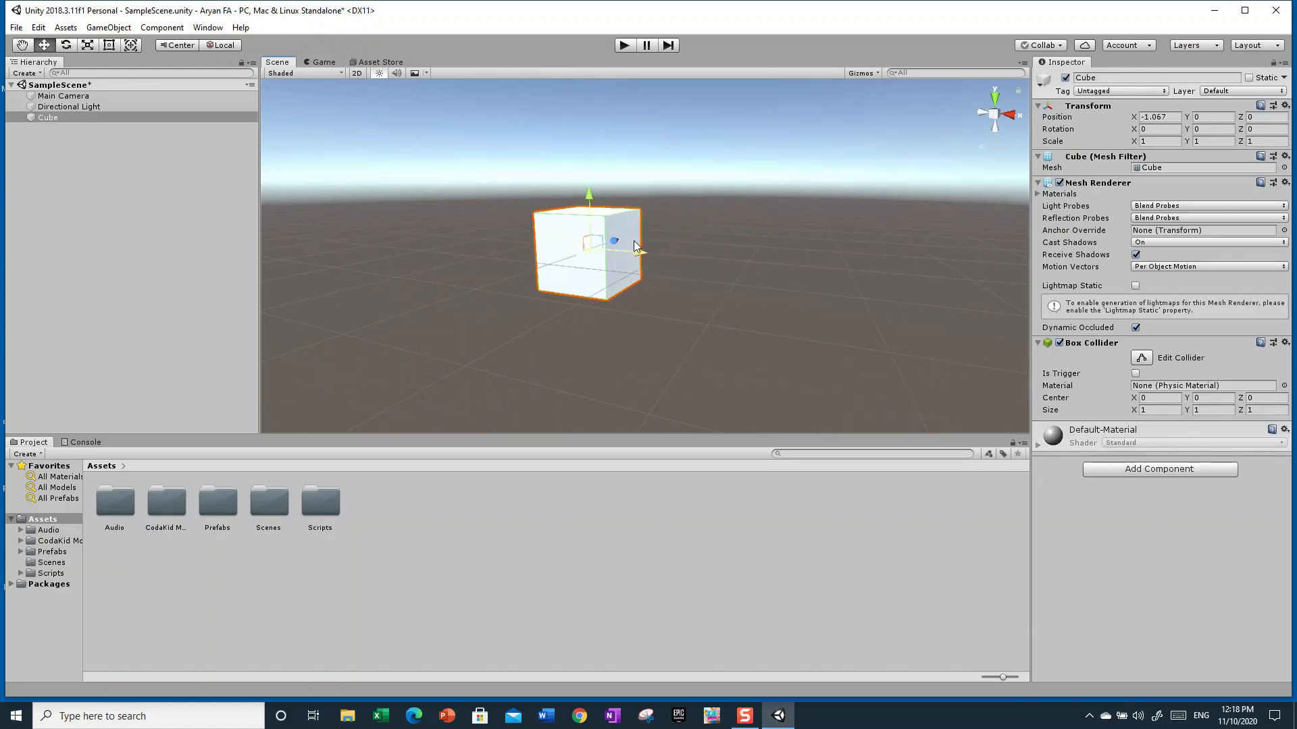
Reset the Cube's Transform component
left_click(1285, 106)
left_click(1165, 118)
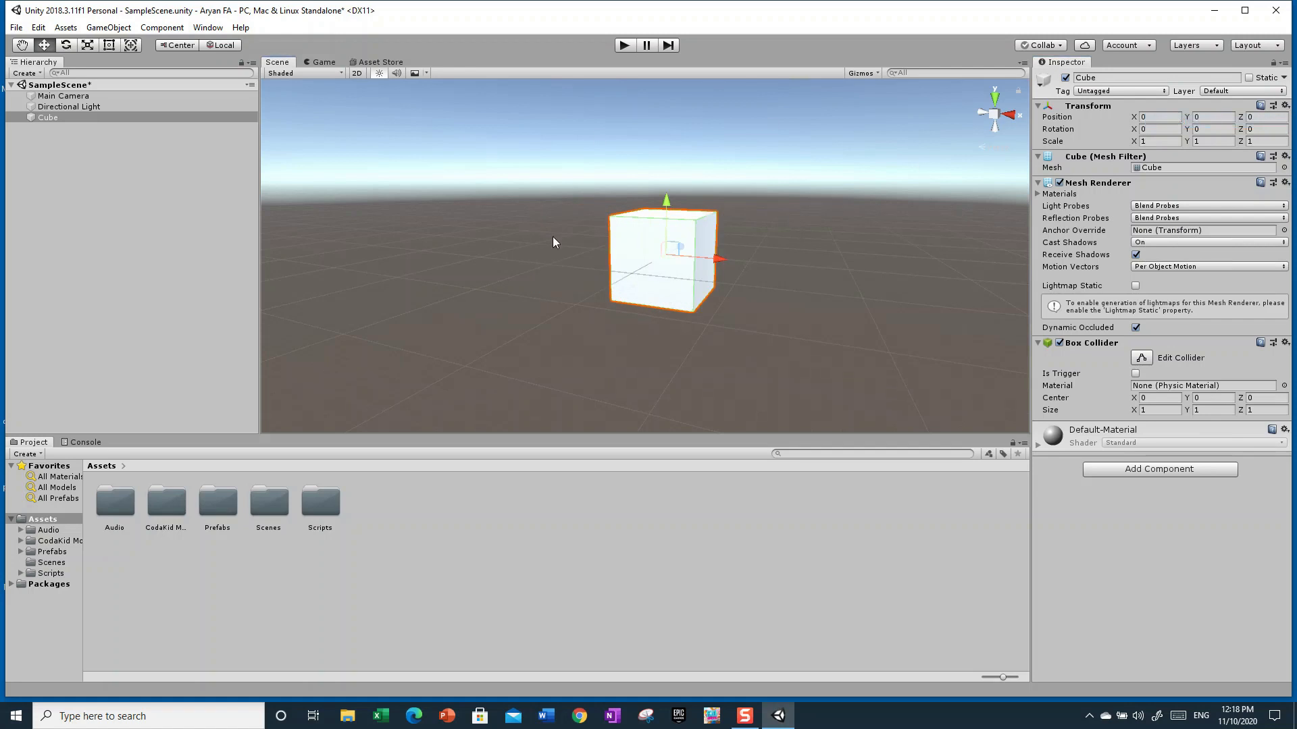
Switch to the Transform tool and scale the Cube to about 5.83 along X and 5.81 along Y
left_click(108, 46)
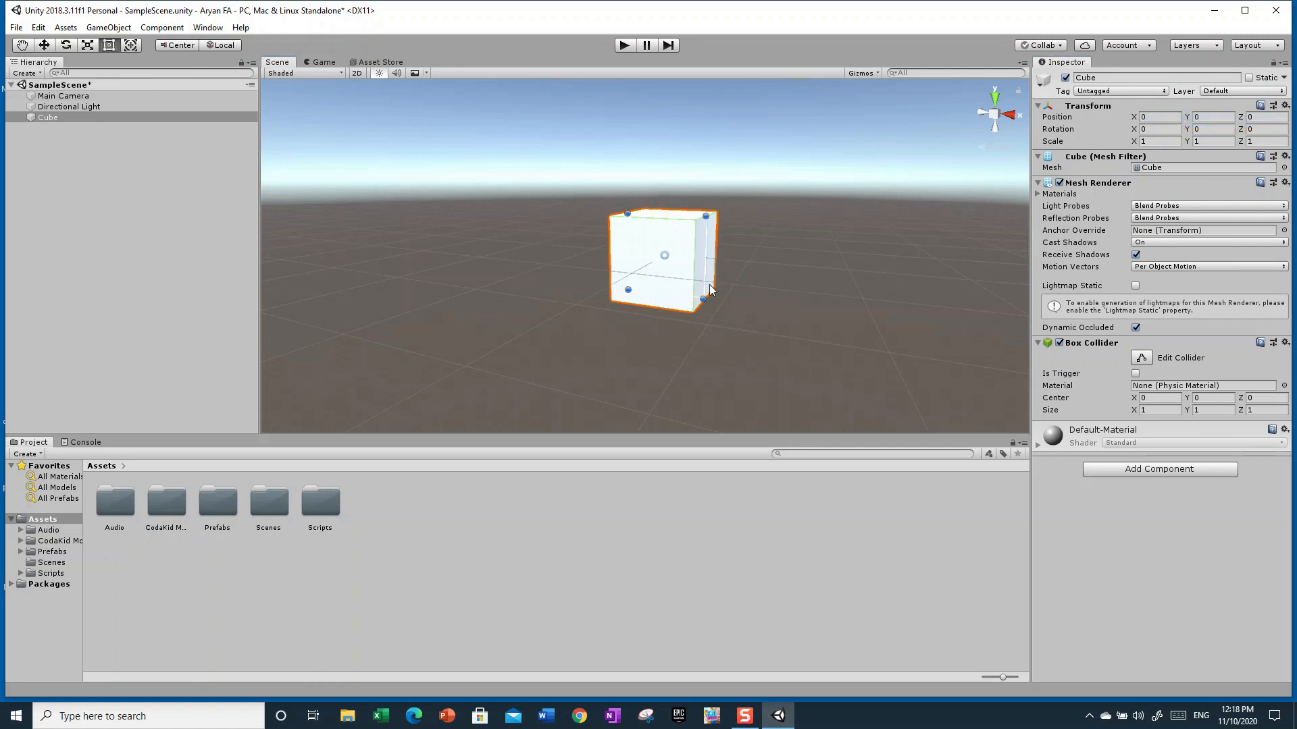
left_click(131, 46)
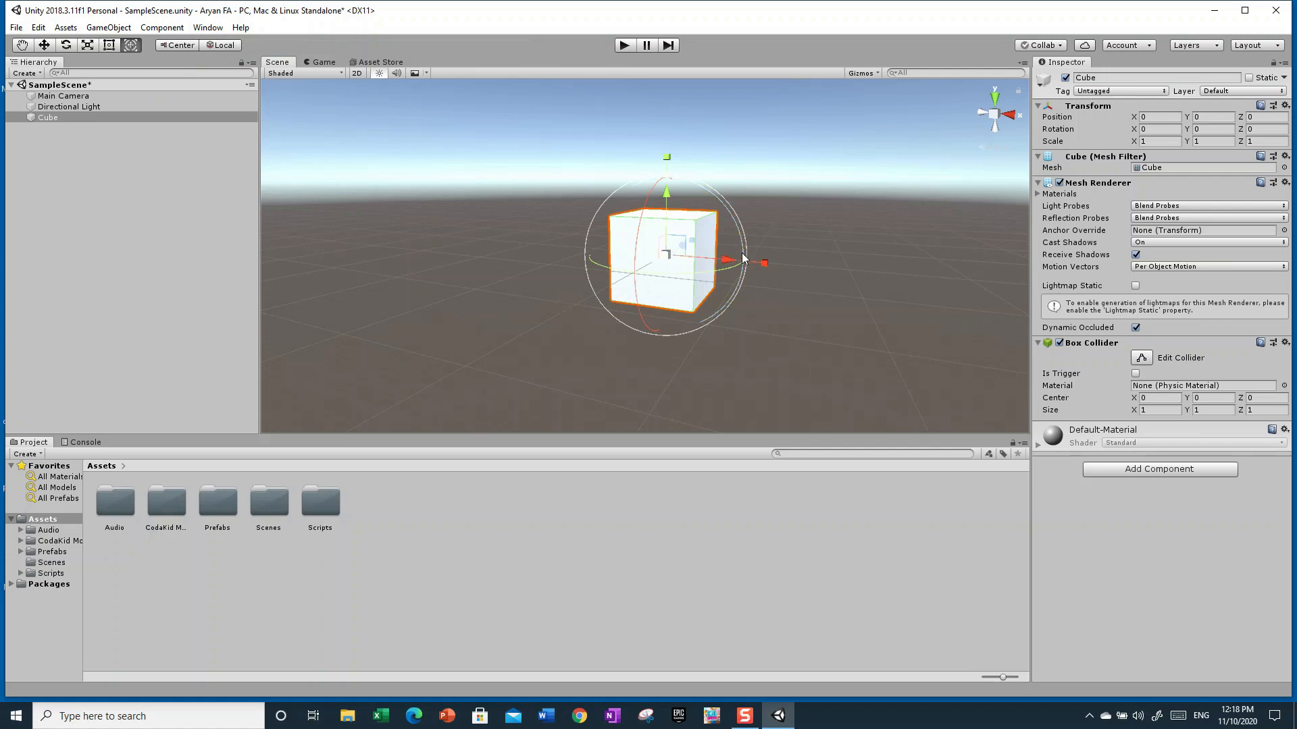
left_click_drag(765, 263, 994, 284)
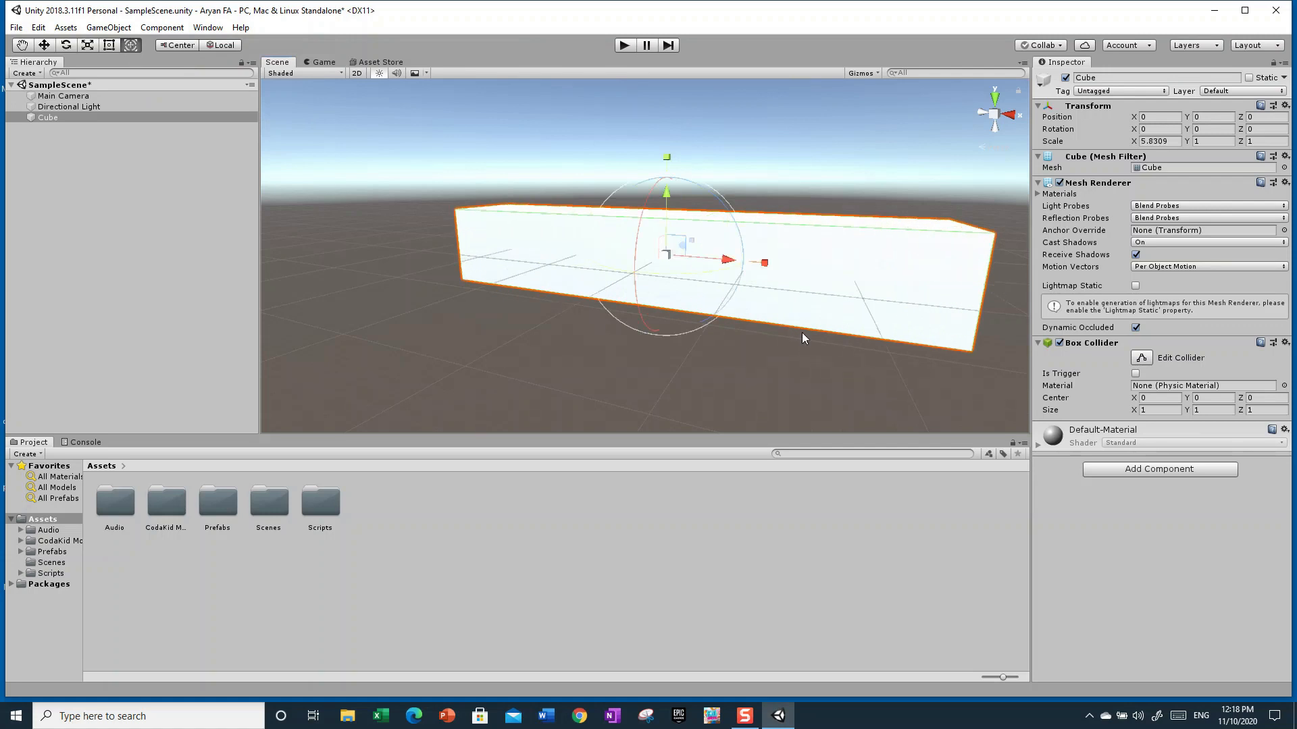
left_click_drag(669, 193, 1084, 716)
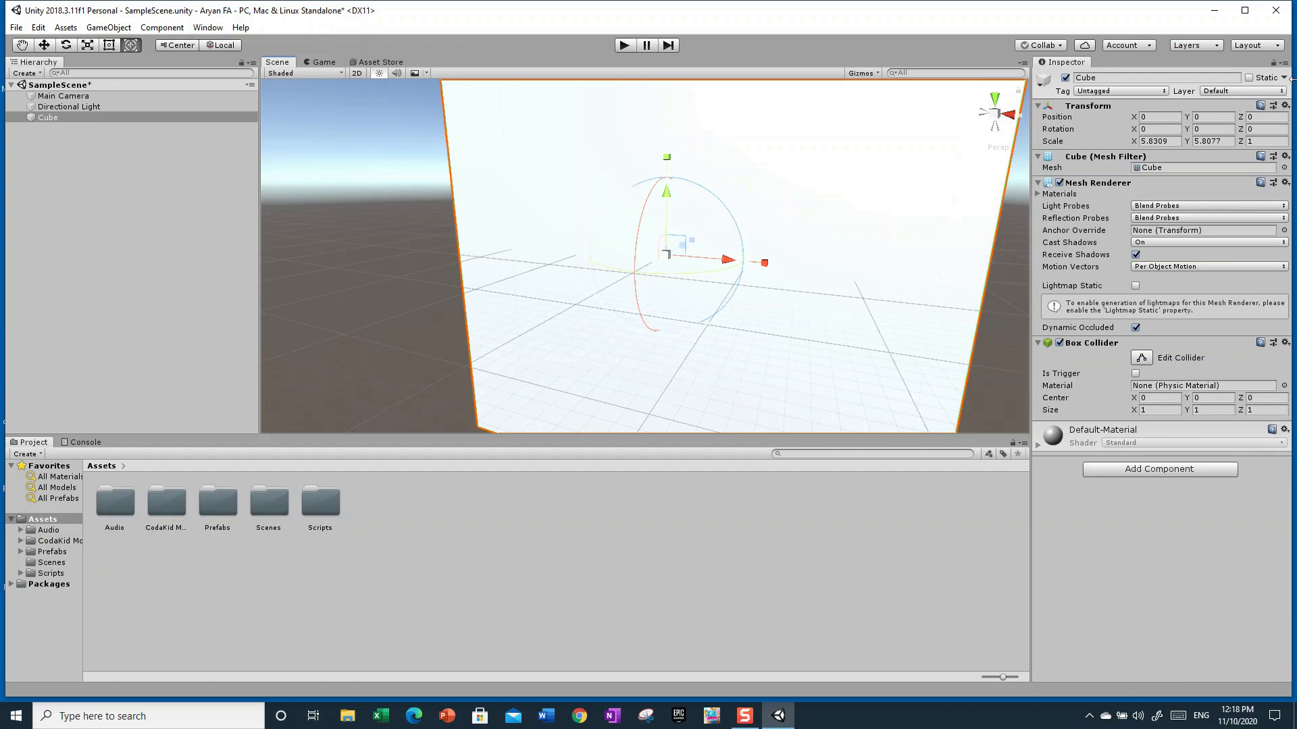
Reset the Cube's Transform component once more
left_click(1286, 106)
left_click(1222, 119)
right_click_drag(990, 240, 709, 233)
left_click(868, 342)
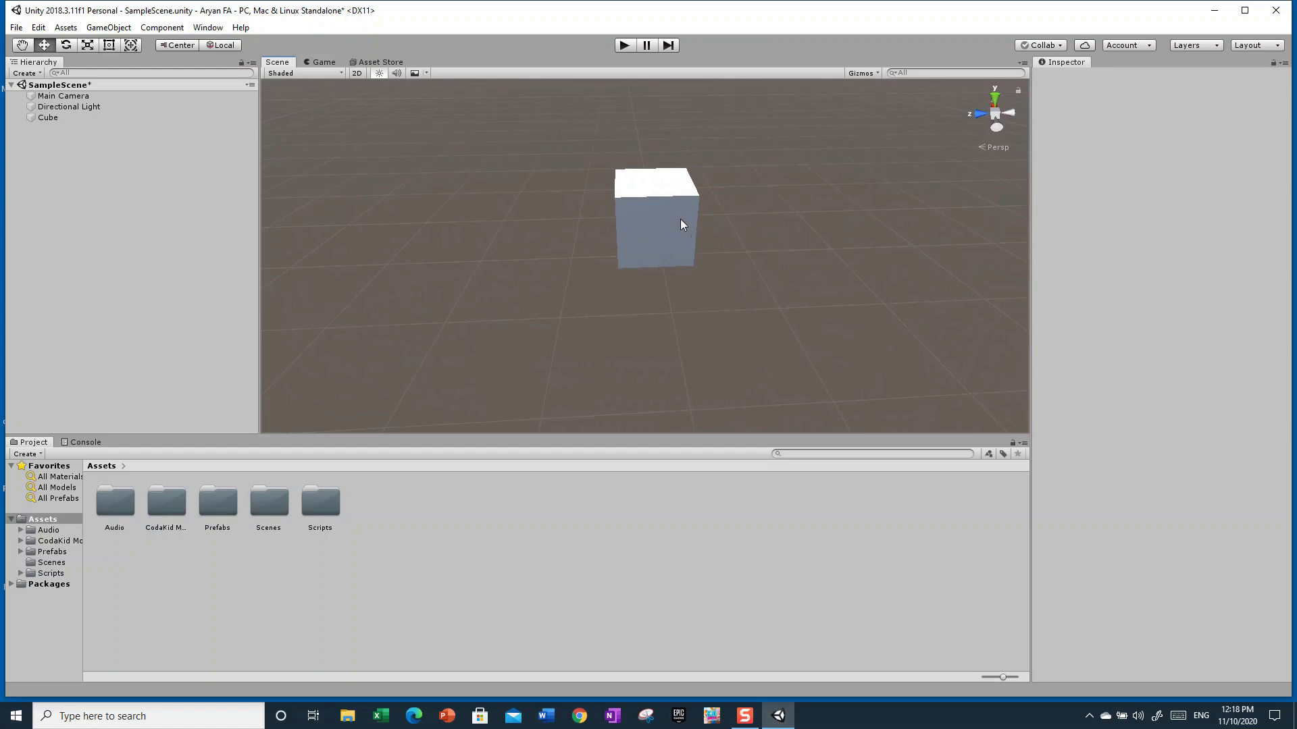
Select the Cube and flatten it along Y to about 0.19 with the Transform tool
left_click(680, 220)
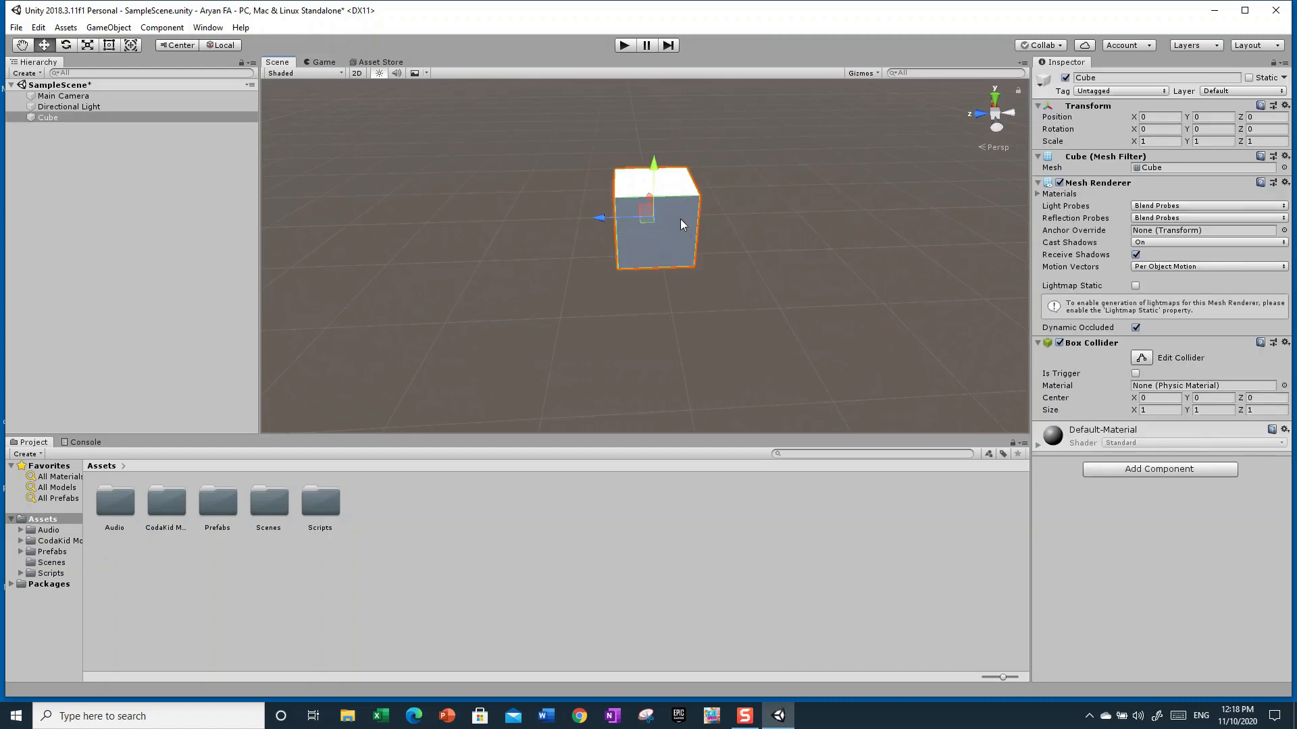
left_click(109, 45)
left_click(87, 46)
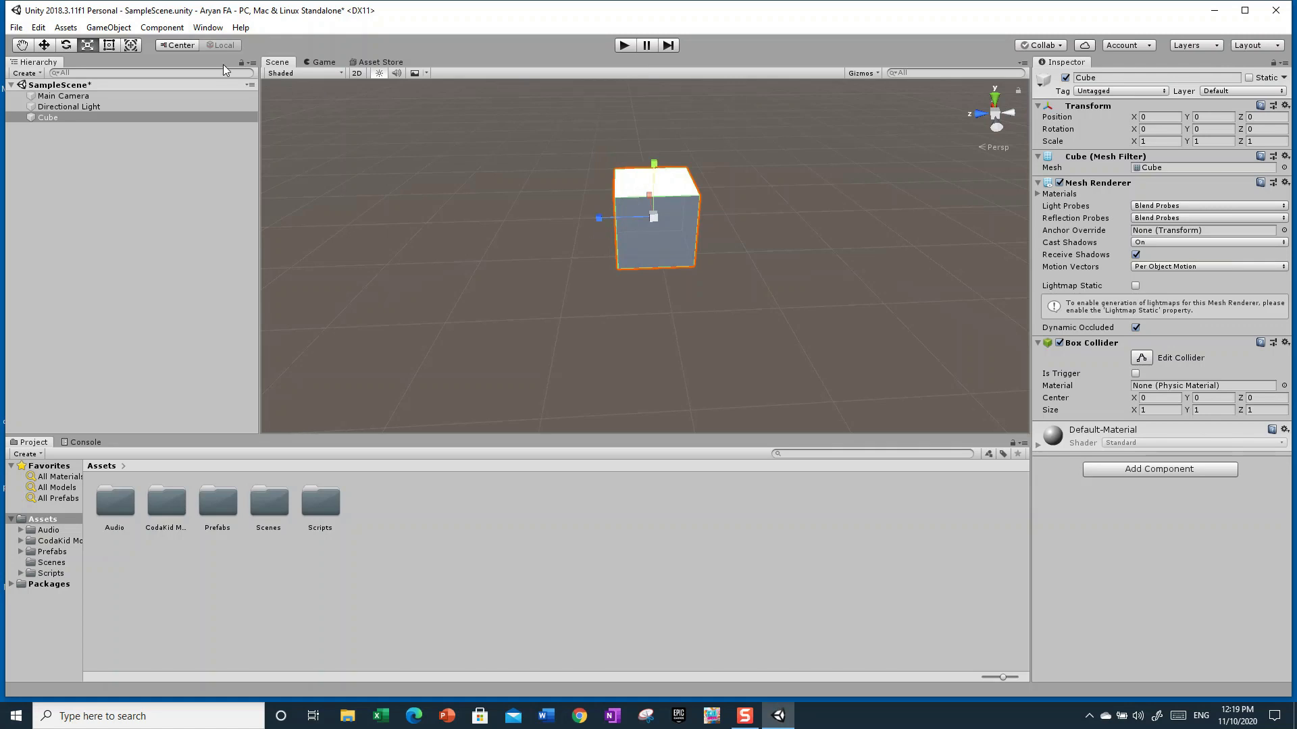
left_click(130, 46)
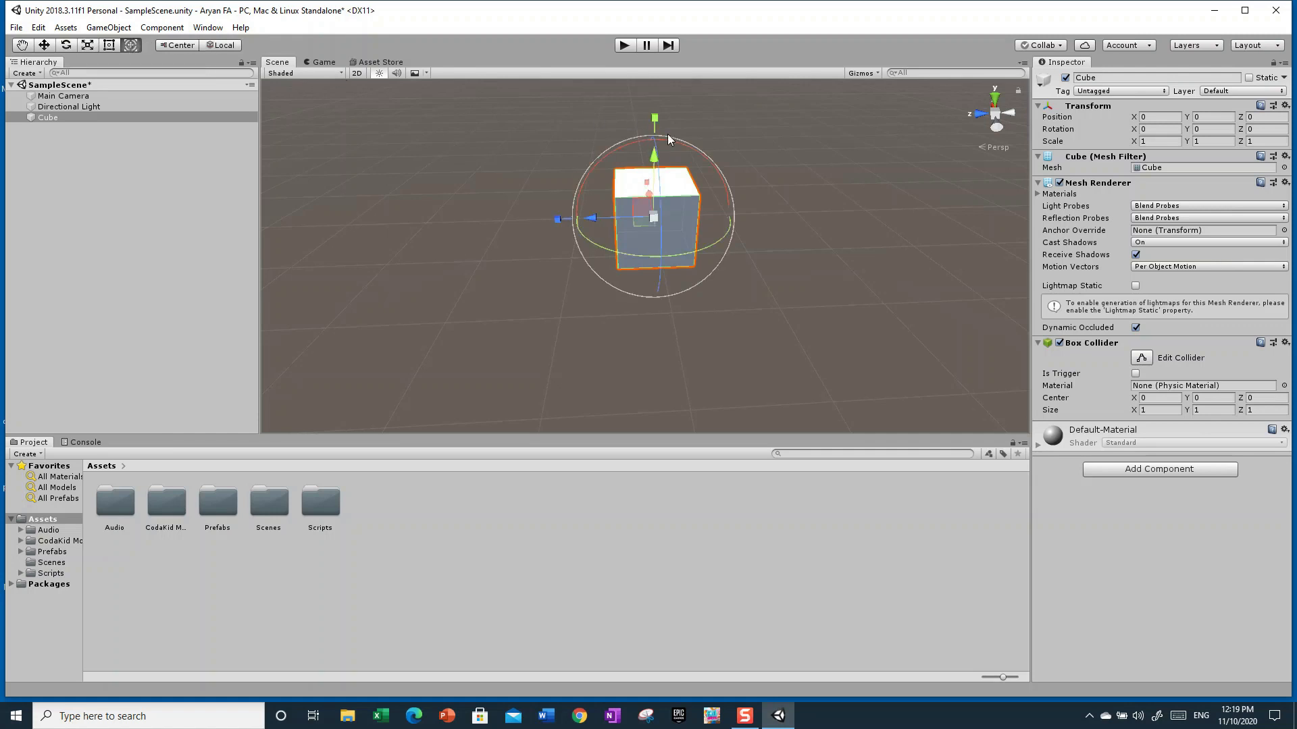
left_click_drag(651, 113, 659, 148)
left_click_drag(714, 322, 904, 382, "alt")
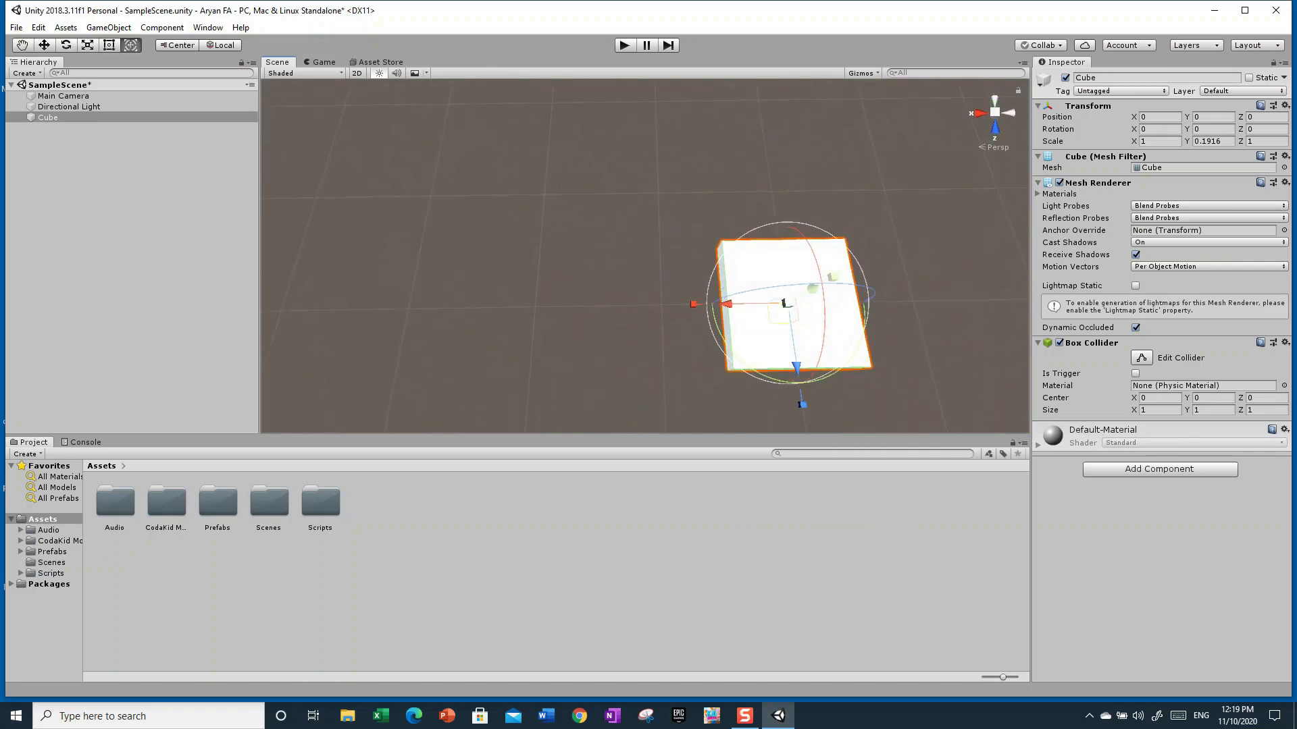
Move the Cube to about X 0.43 and Z -0.54 with the Move tool
left_click(44, 46)
left_click_drag(743, 310, 690, 297)
left_click_drag(740, 353, 732, 290)
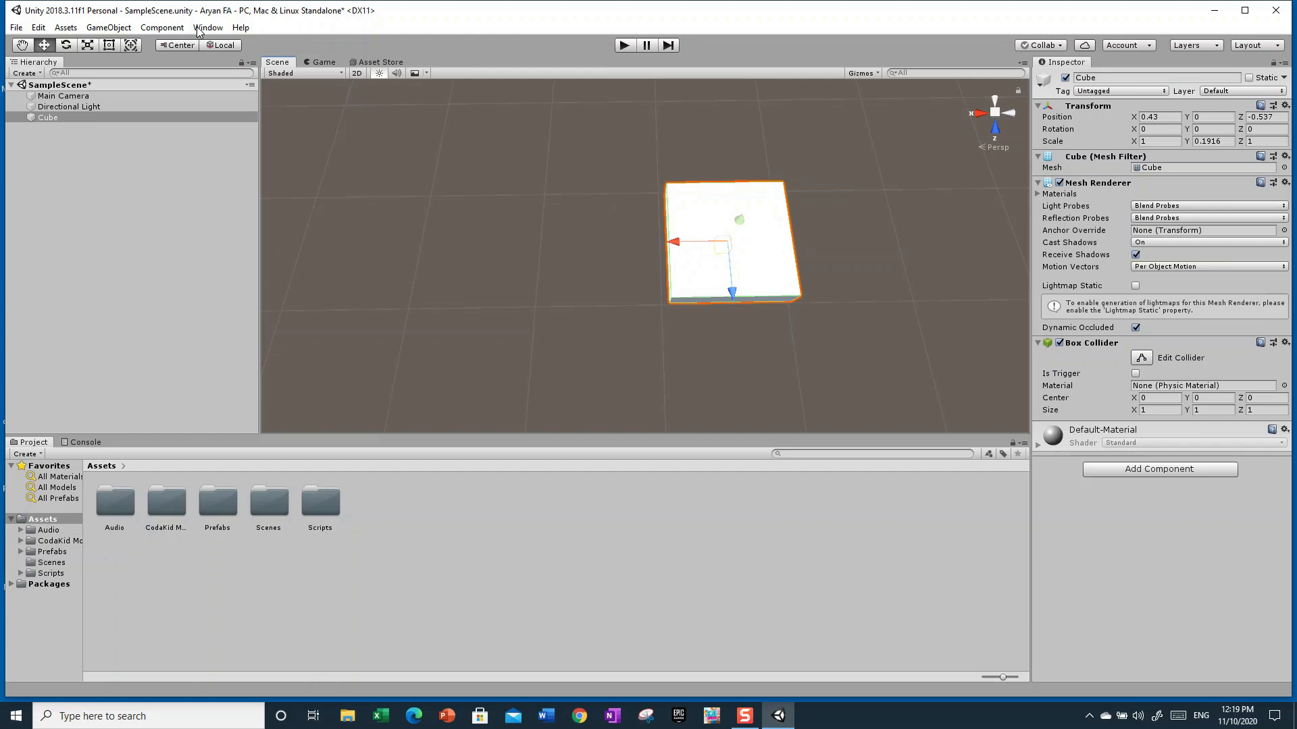
Frame the Cube and scale it along X to about 0.72 with the Transform tool
left_click(132, 45)
left_click_drag(635, 241, 637, 245)
left_click_drag(929, 286, 639, 137, "alt")
key("f")
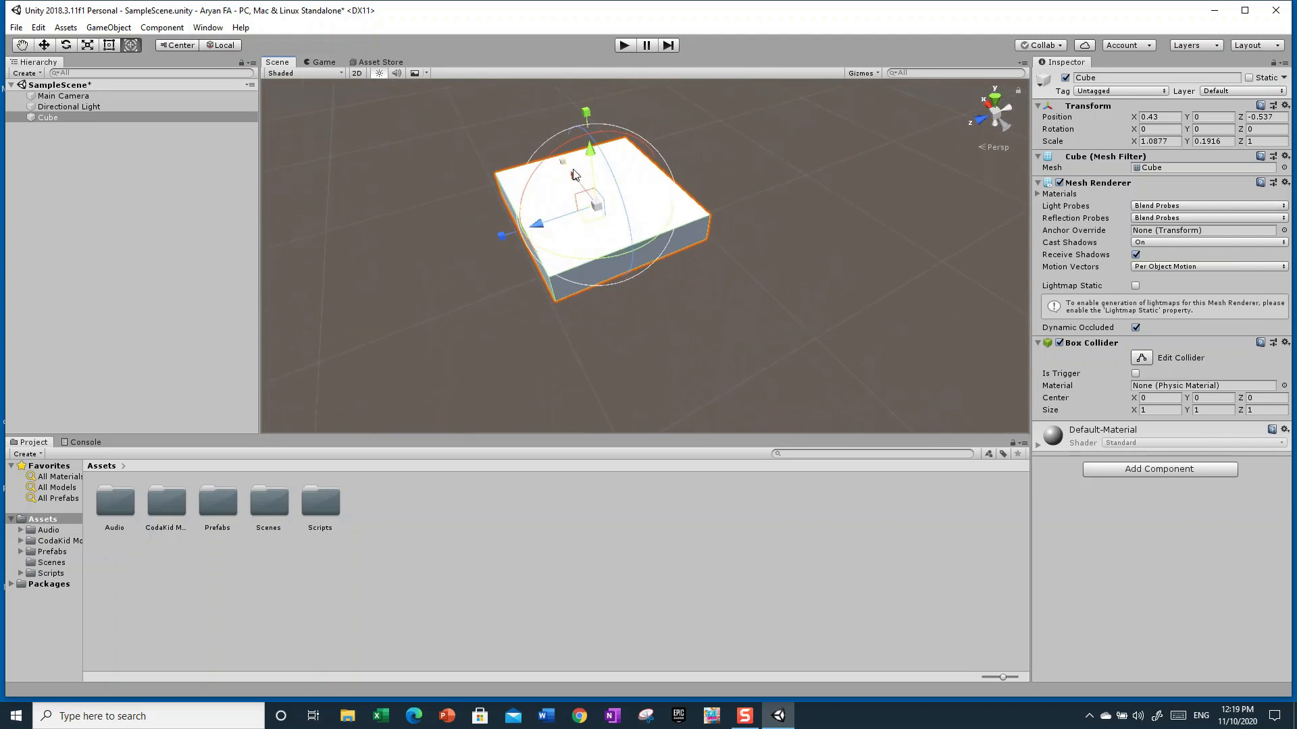
left_click_drag(565, 164, 589, 178)
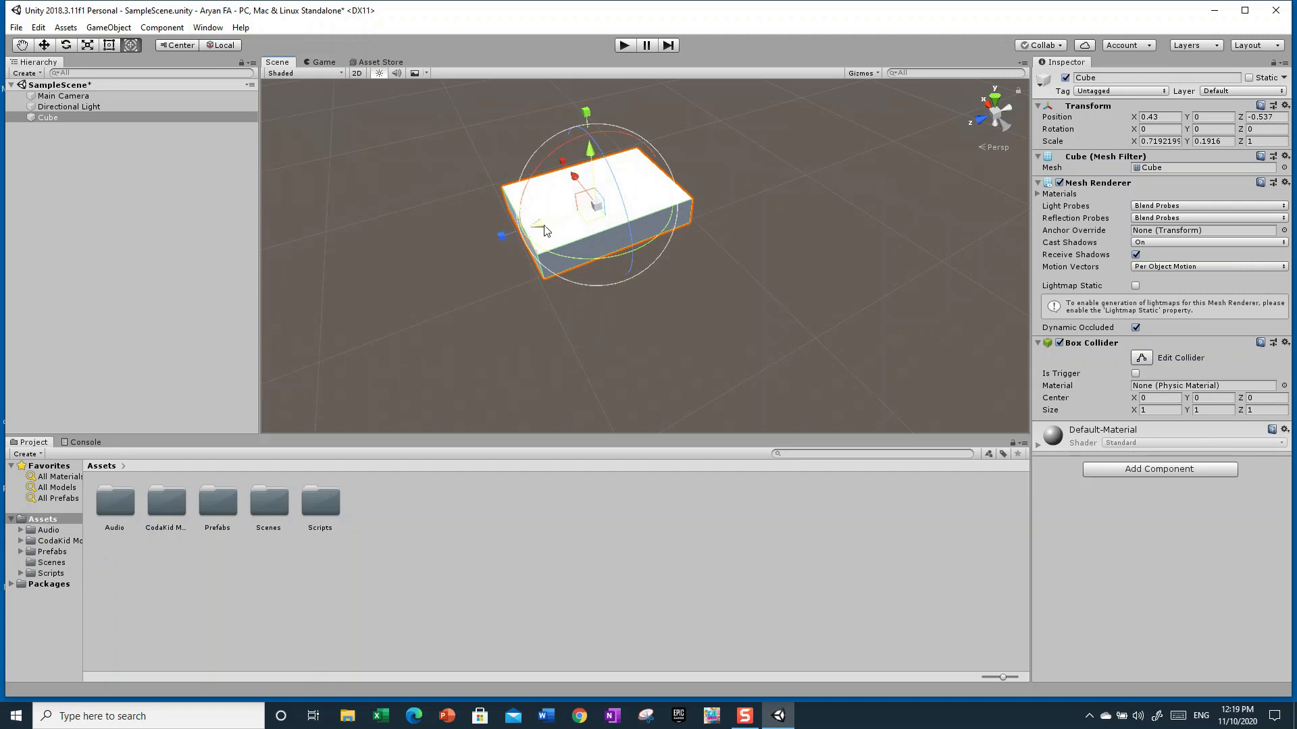
Stretch the Cube with the Scale tool to about 1.28 along X and 6.61 along Z
left_click_drag(573, 203, 796, 212)
left_click(88, 45)
left_click_drag(776, 311, 524, 313, "alt")
mouse_move(672, 258)
left_mouse_down()
mouse_move(605, 281)
mouse_move(661, 274)
left_mouse_up()
left_click_drag(672, 217, 644, 192)
left_click_drag(926, 317, 840, 298, "alt")
right_click_drag(840, 298, 797, 291)
key("s")
left_click_drag(718, 297, 677, 301)
left_click_drag(820, 368, 745, 359, "alt")
key("w")
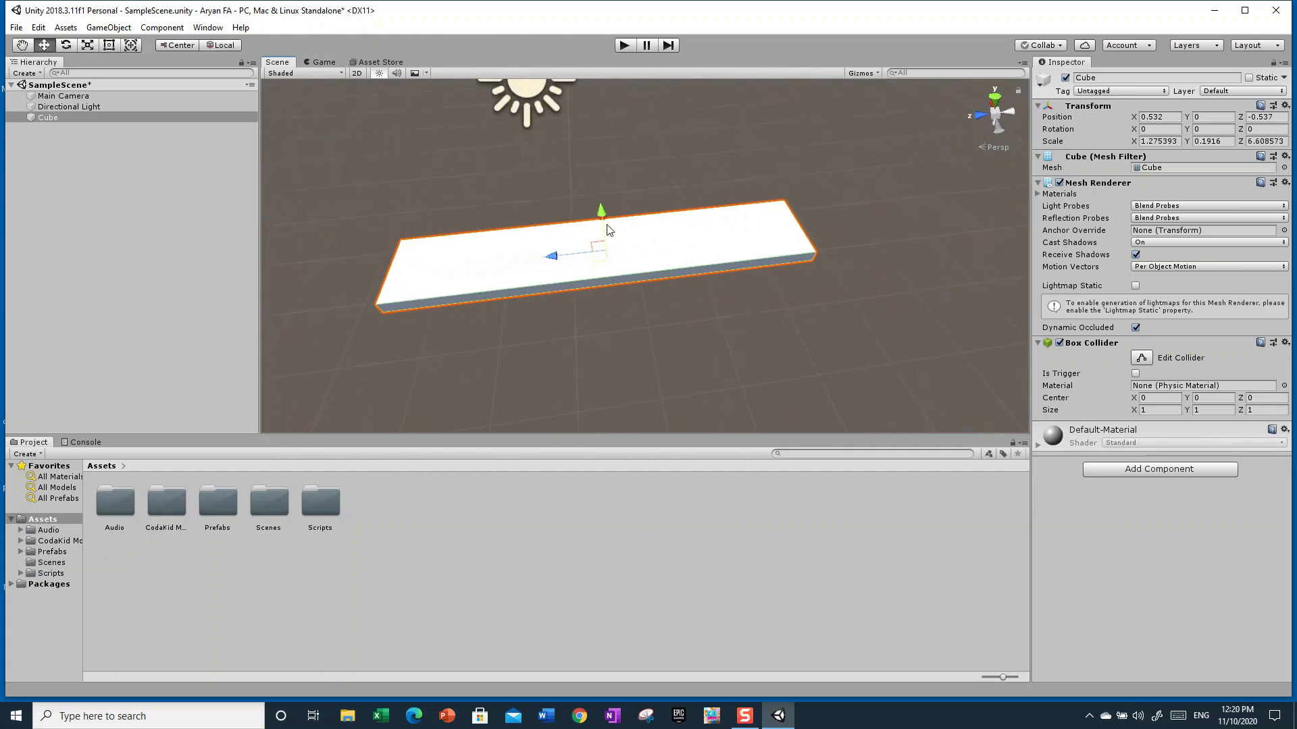
Widen the Cube along X to about 1.76 with the Scale tool
left_click_drag(605, 231, 709, 318, "alt")
left_click(109, 45)
left_click(92, 45)
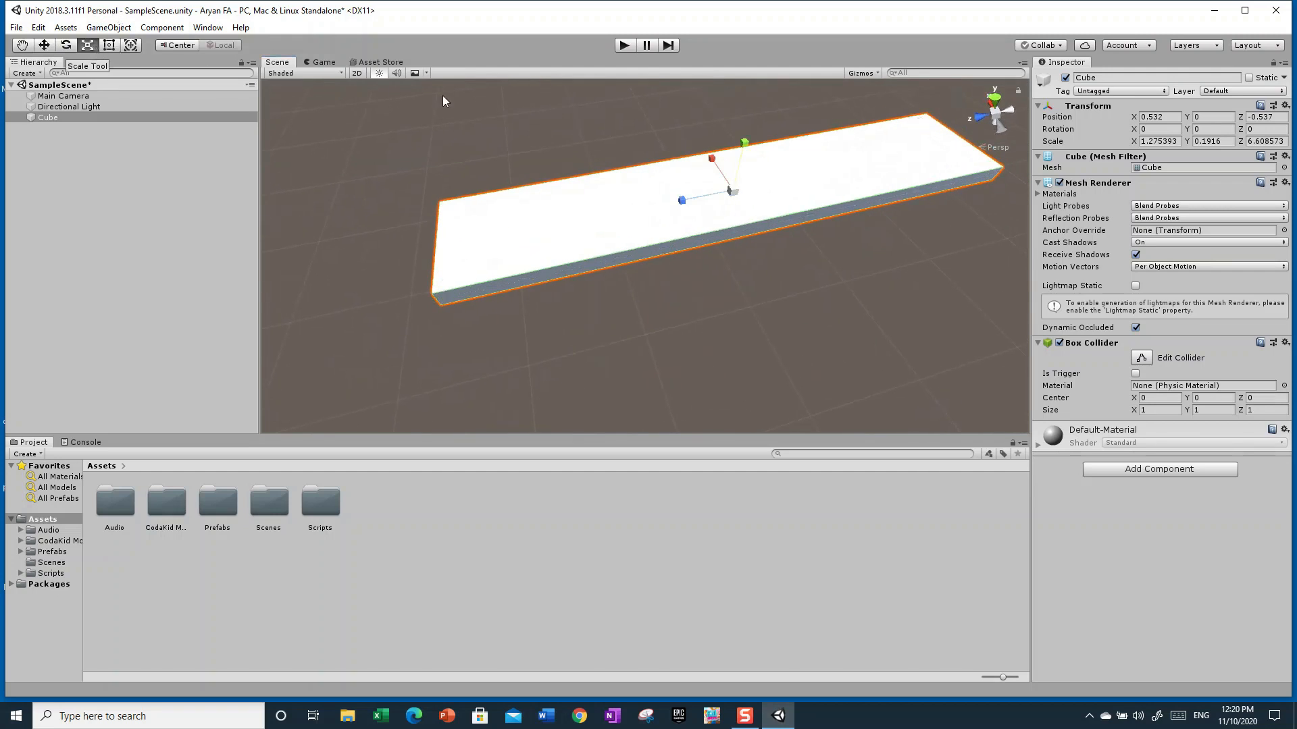
mouse_move(708, 161)
left_mouse_down()
mouse_move(702, 142)
mouse_move(691, 182)
mouse_move(685, 160)
left_mouse_up()
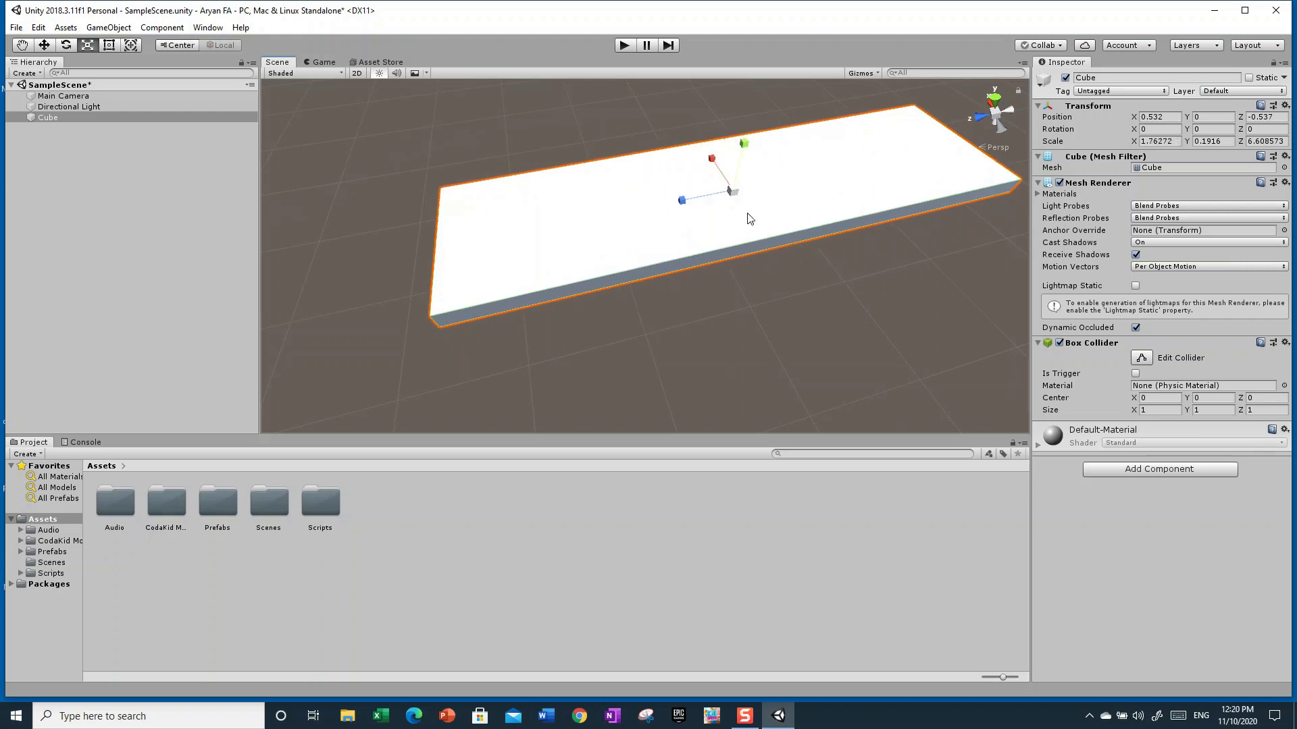
Move the Cube with the Move tool to about X -0.04 and Z -0.43
left_click(44, 46)
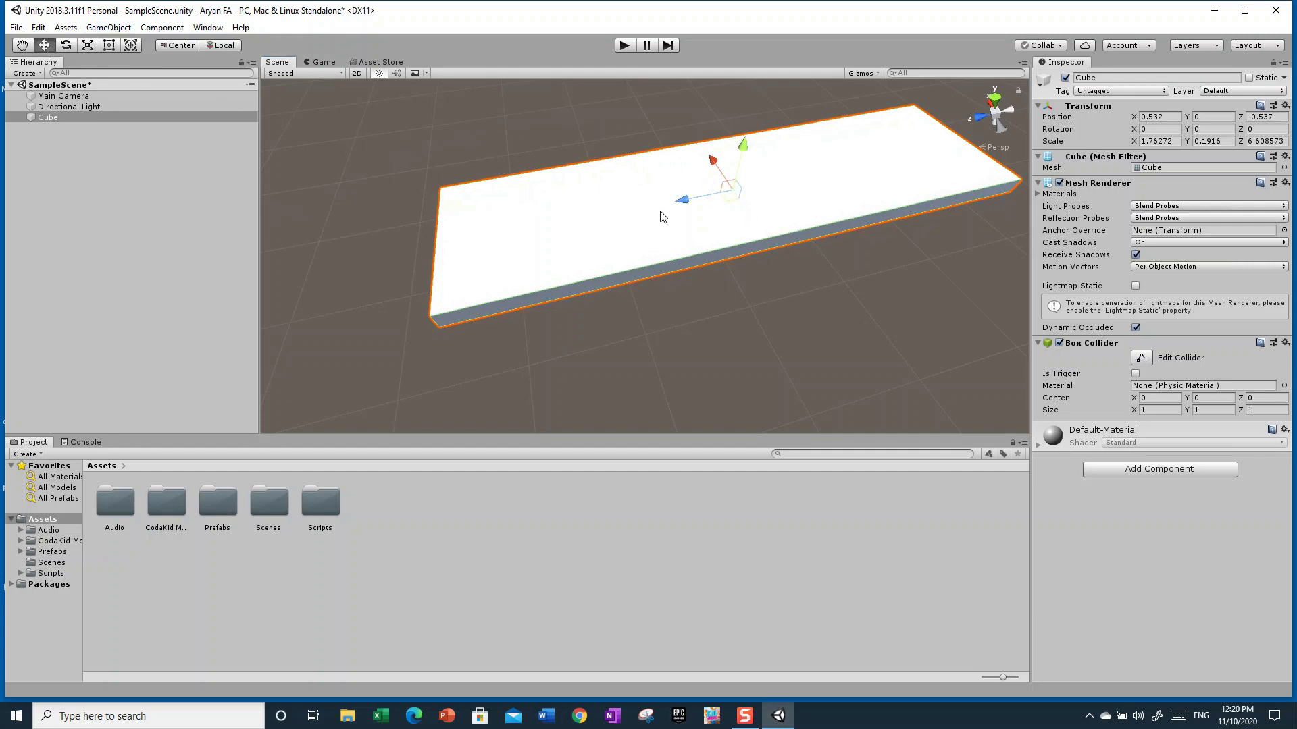
left_click_drag(686, 208, 721, 191)
left_click_drag(831, 359, 1209, 337, "alt")
right_click_drag(1209, 337, 1214, 372)
key("s")
key("w")
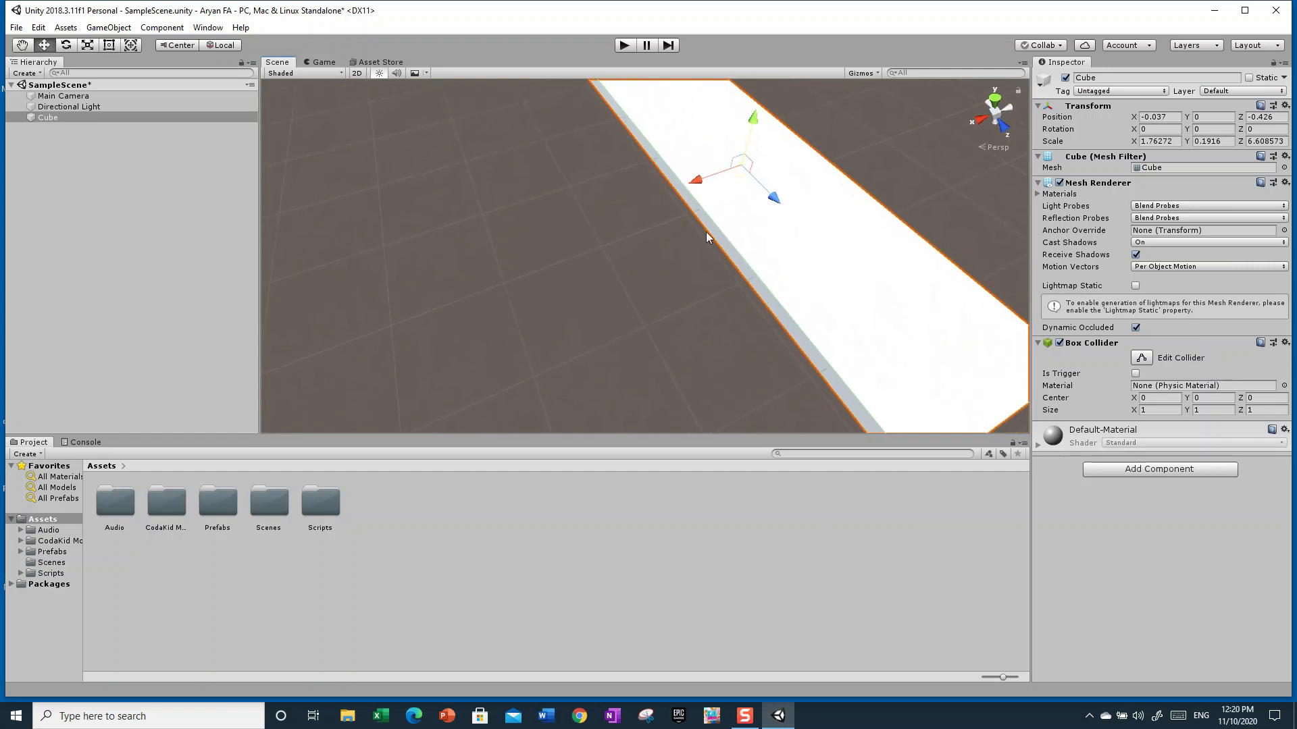
Rename the Cube object to Road
key("s")
right_click_drag(689, 258, 231, 210)
key("d")
key("w")
right_click_drag(584, 202, 577, 287)
key("w")
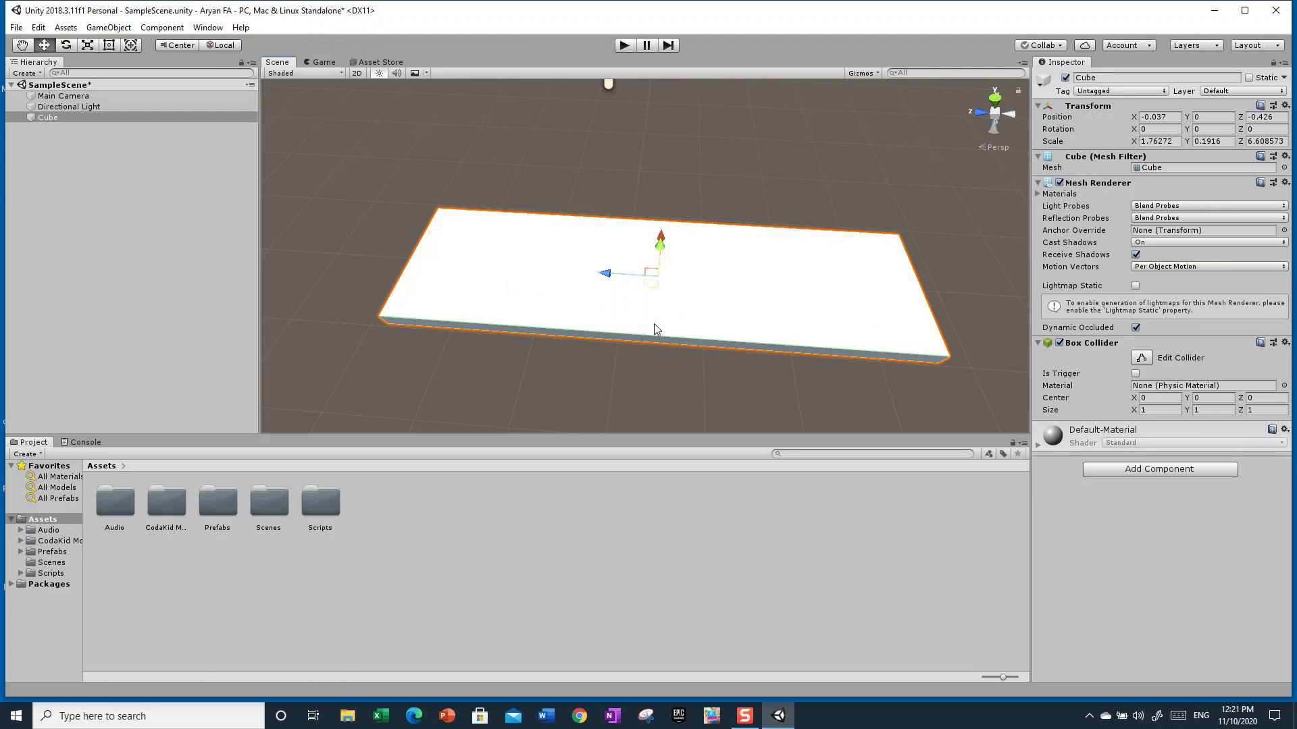
left_click(531, 367)
left_click(562, 262)
left_click(1107, 77)
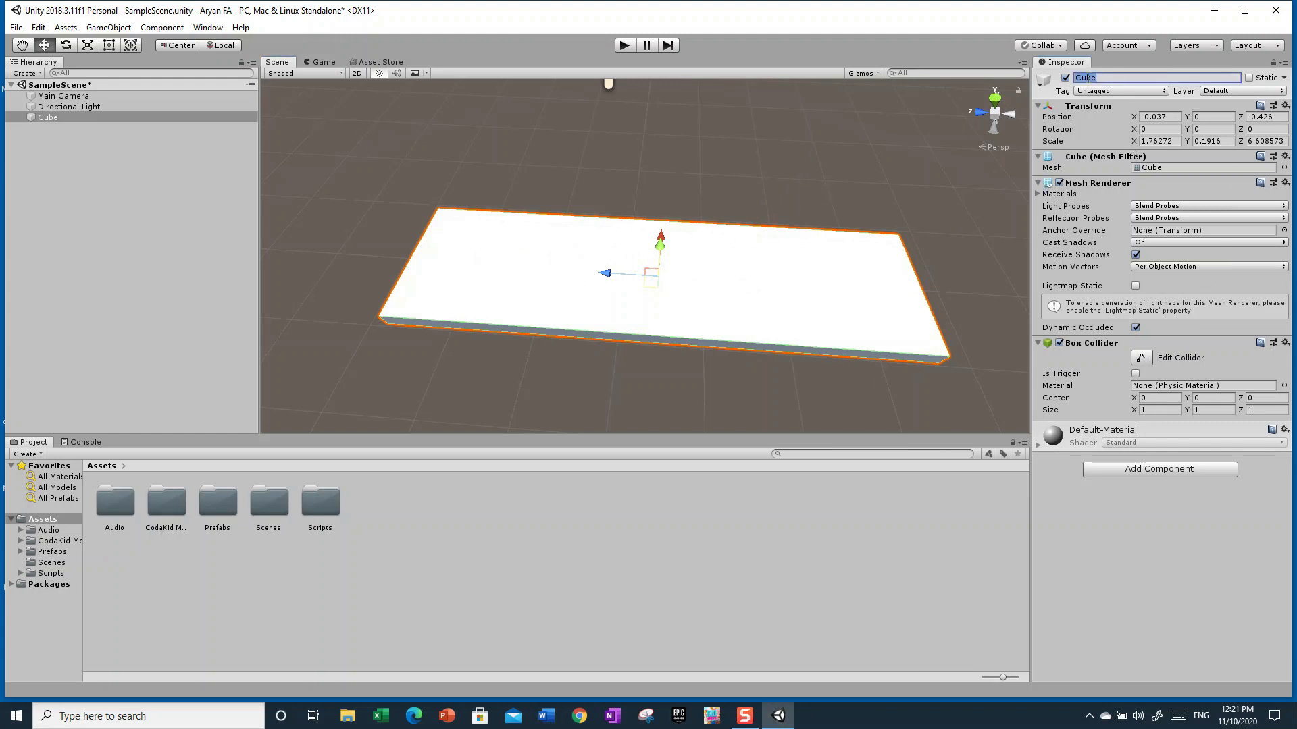
key("BackSpace")
type("Road")
key("Return")
Select the Main Camera and examine its camera preview of the road, then reselect Road
left_click(96, 106)
left_click(86, 97)
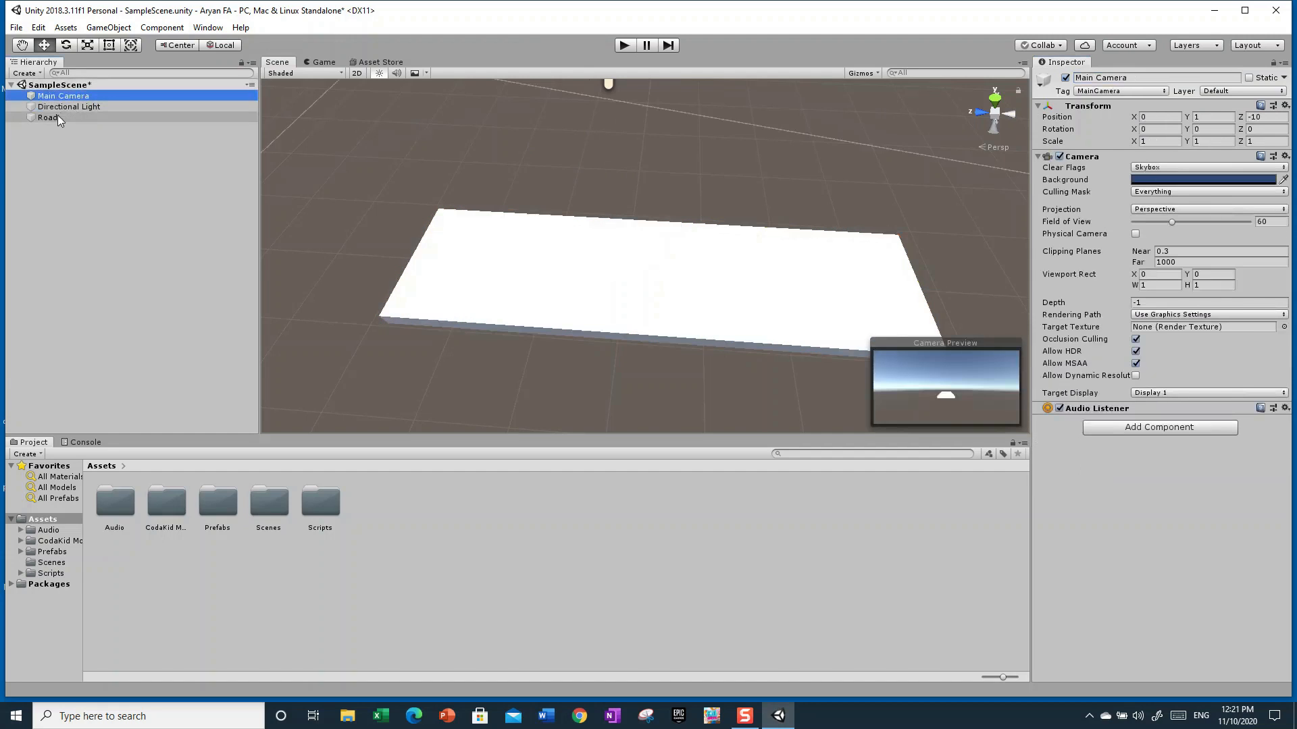
left_click(58, 117)
left_click(55, 100)
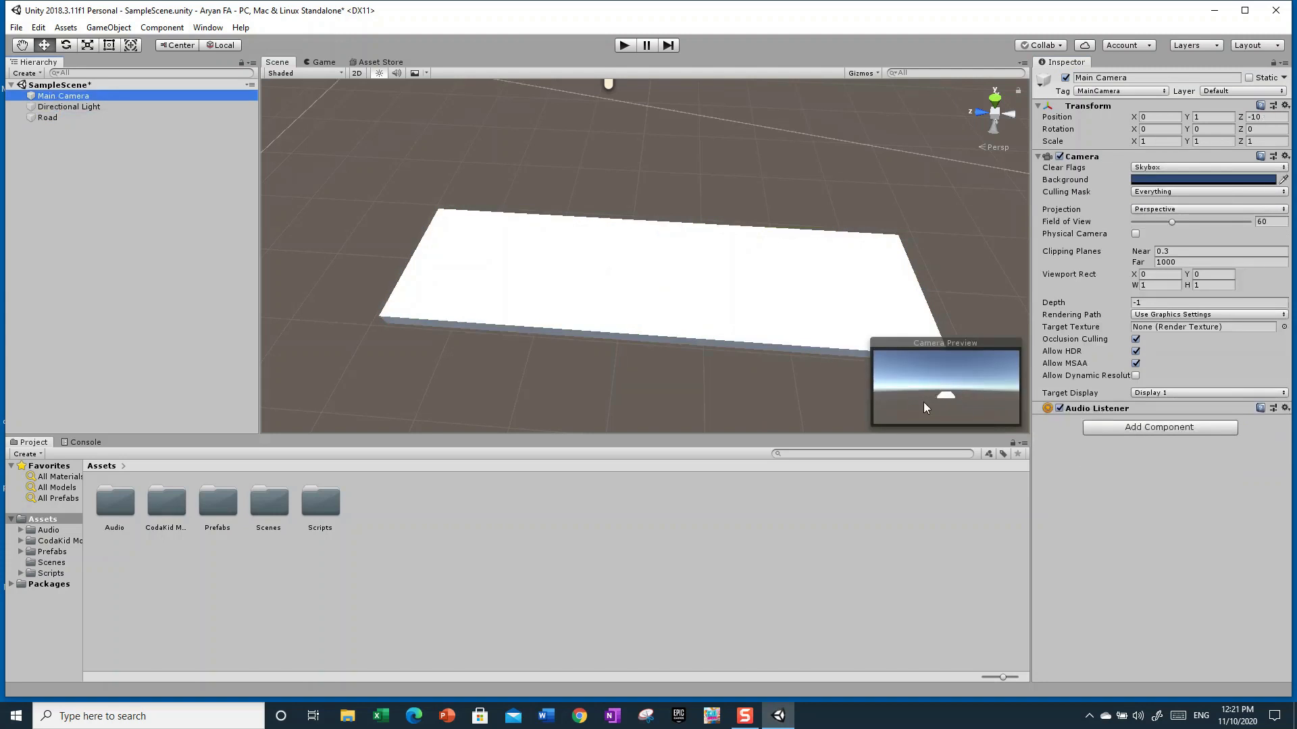
right_click_drag(881, 253, 721, 271)
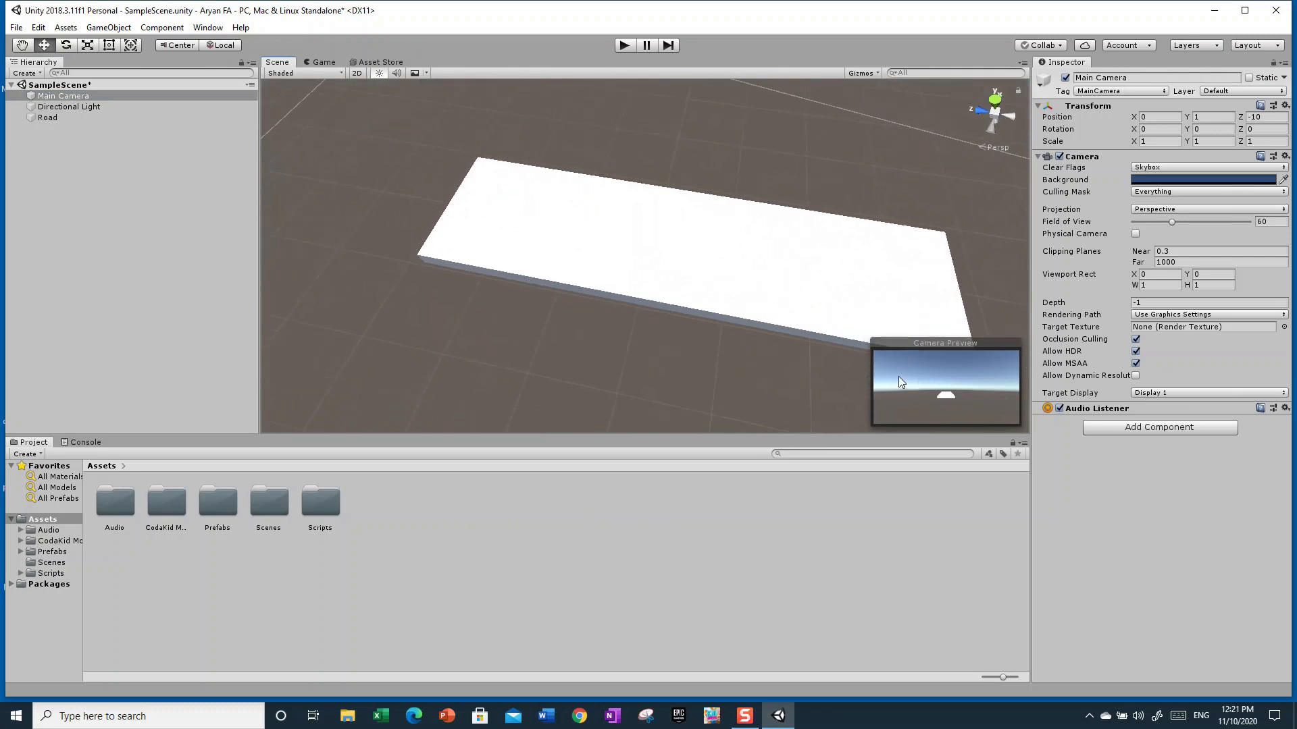
left_click(60, 117)
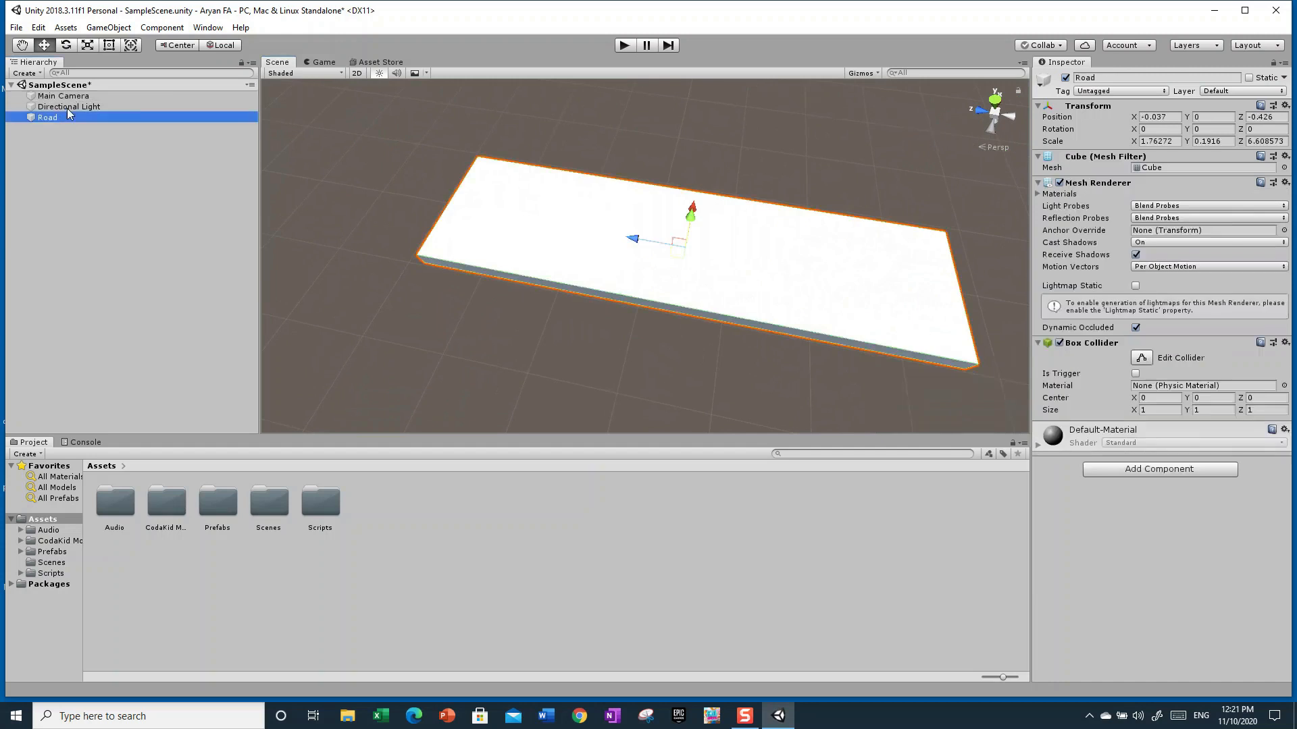
right_click_drag(1007, 153, 980, 116)
key("s")
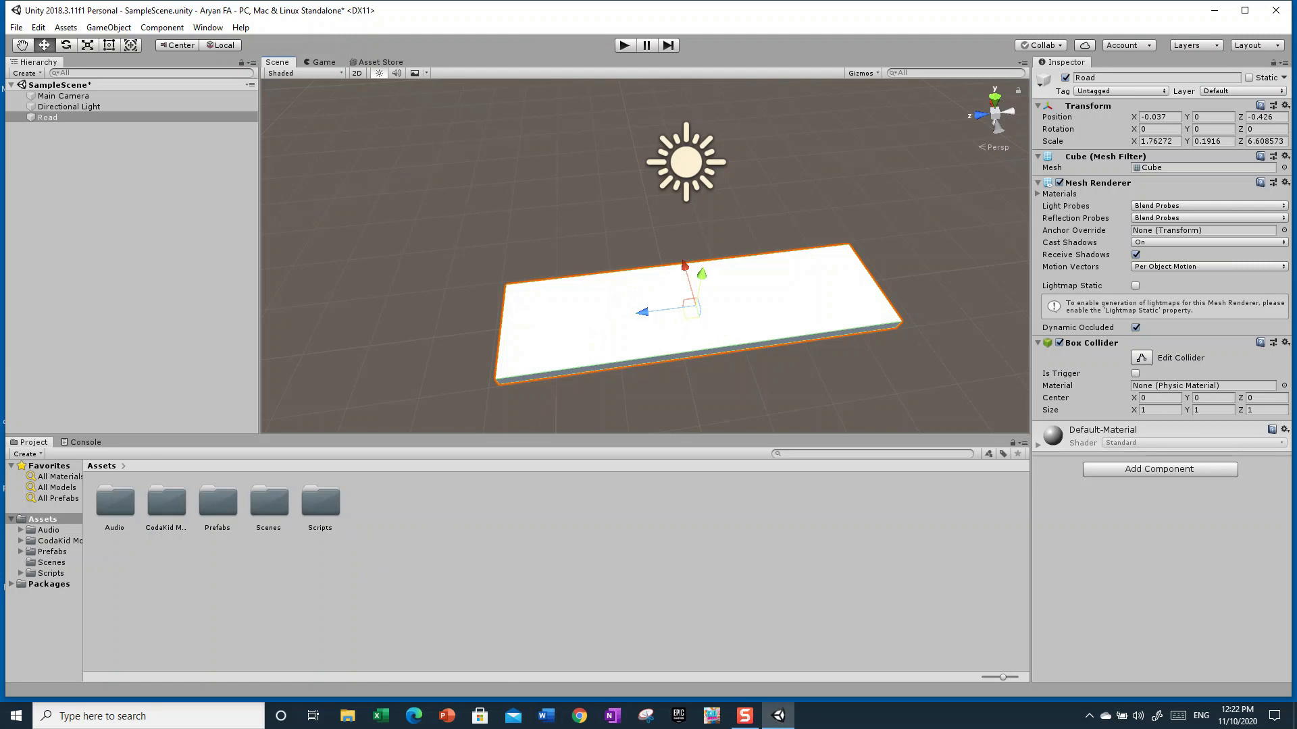
Create a new material in the Assets folder and name it Road
right_click(489, 511)
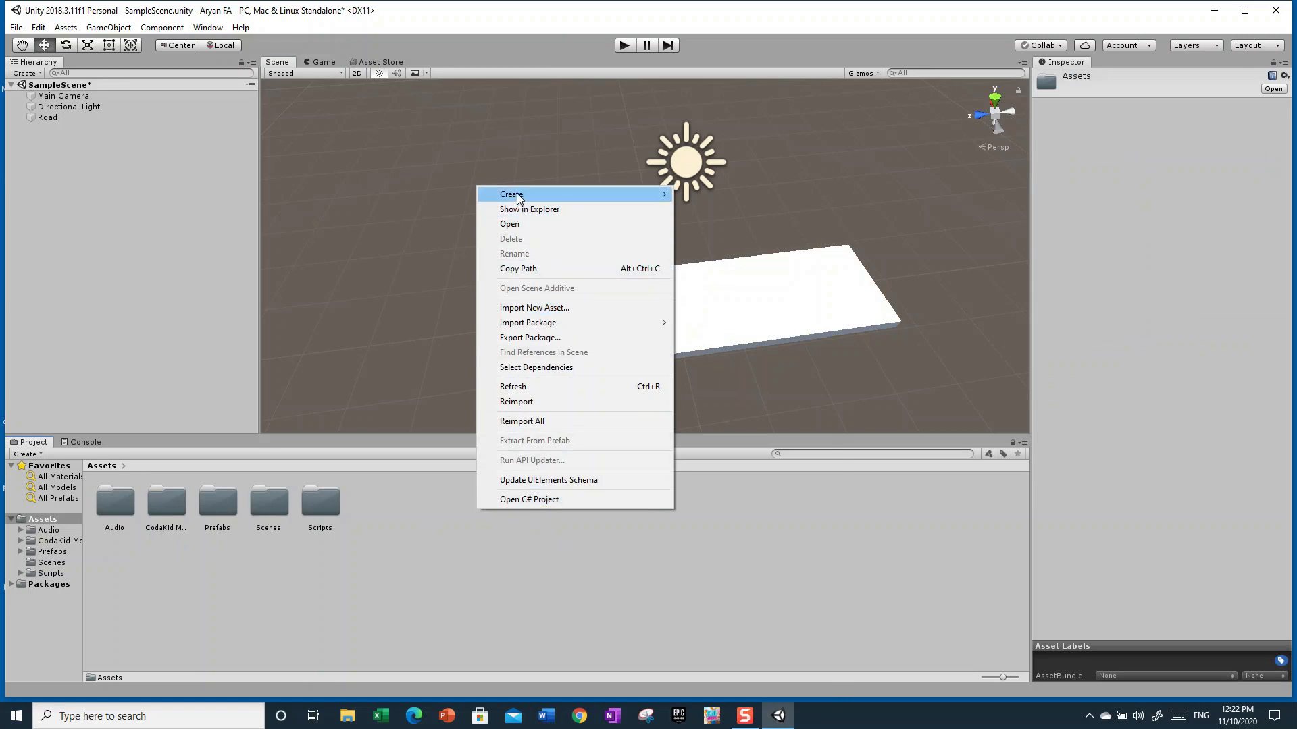
mouse_move(517, 194)
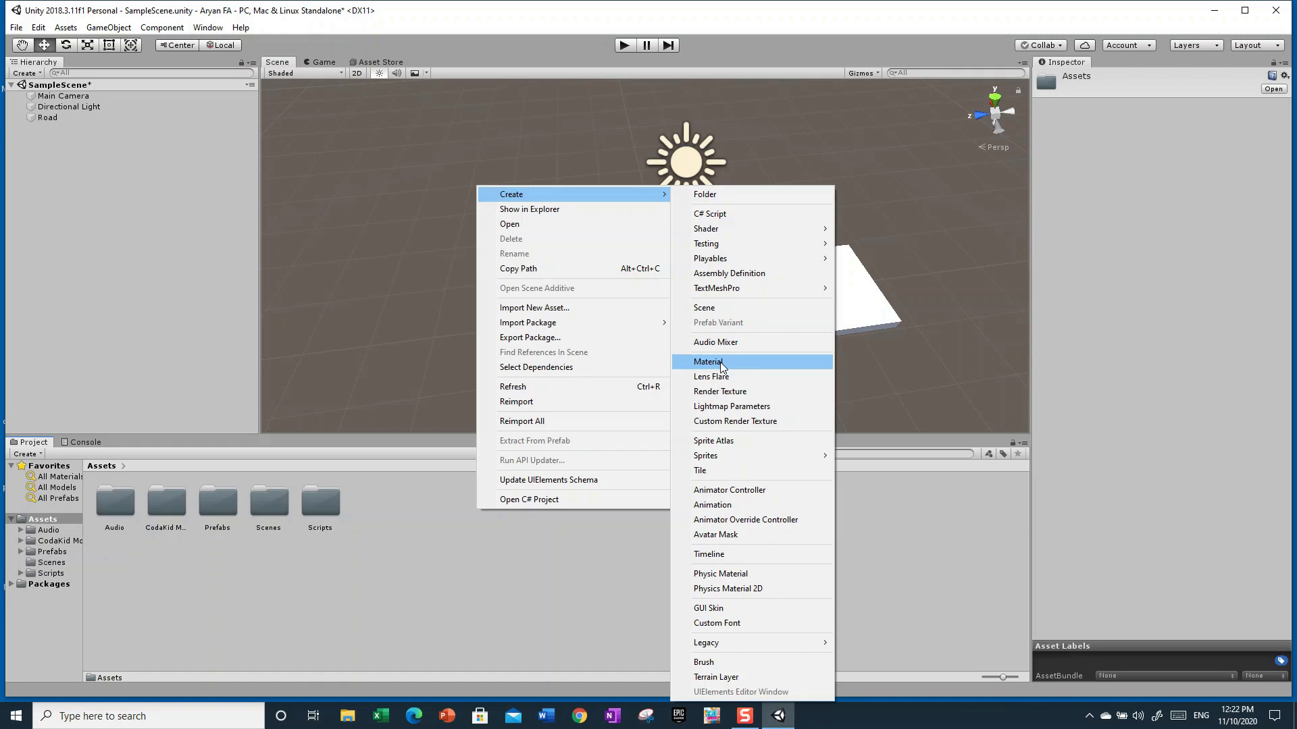
right_click(505, 582)
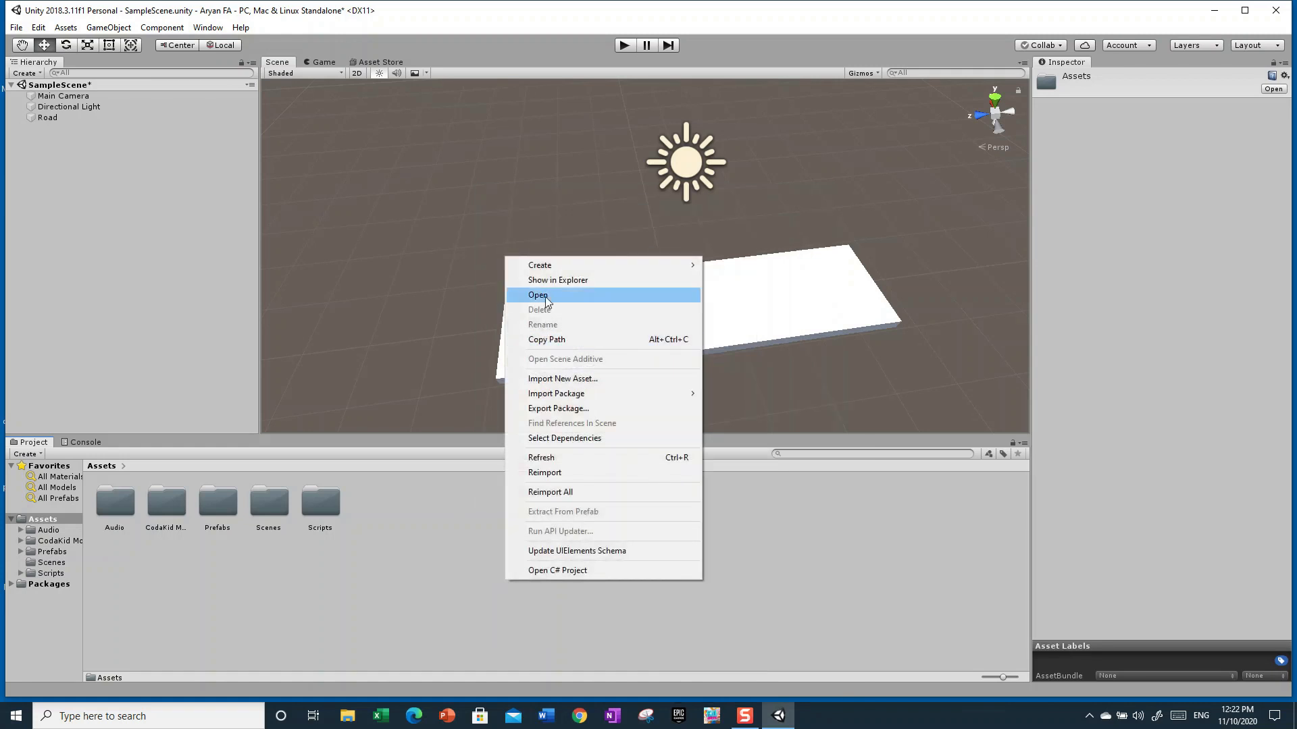
mouse_move(594, 265)
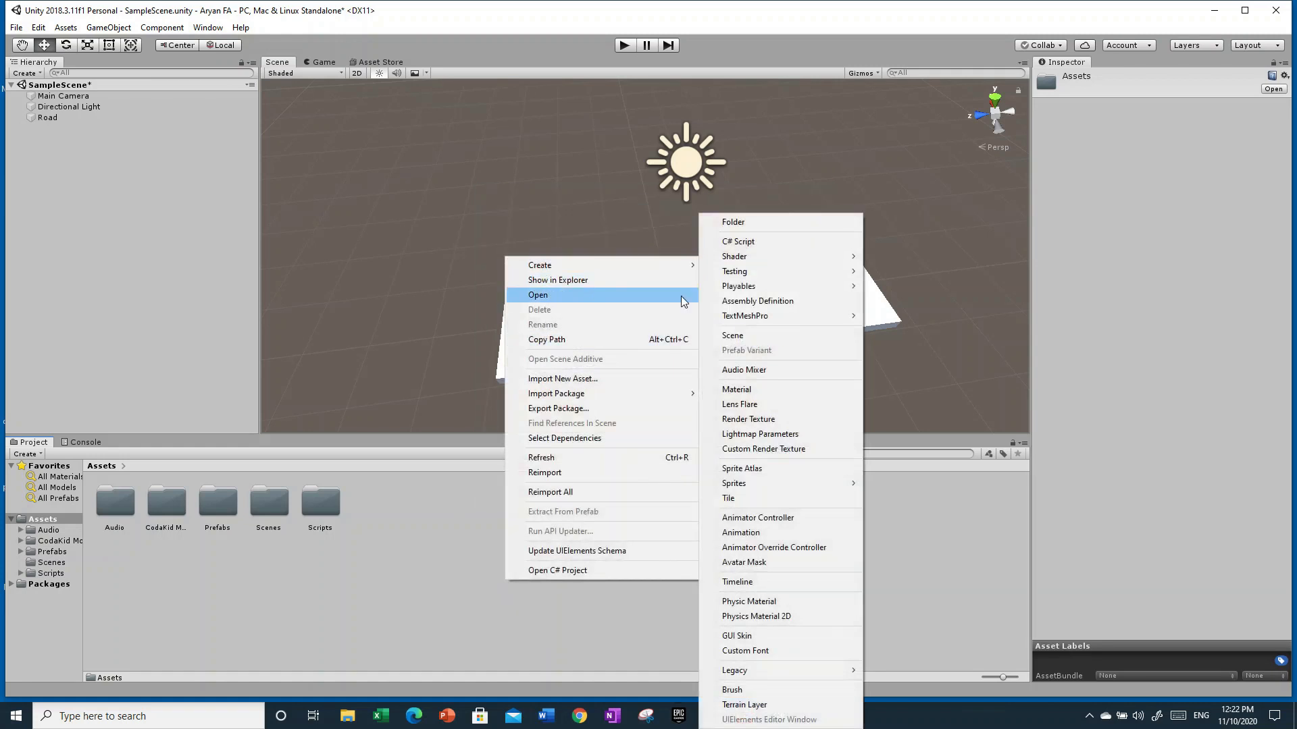
left_click(718, 390)
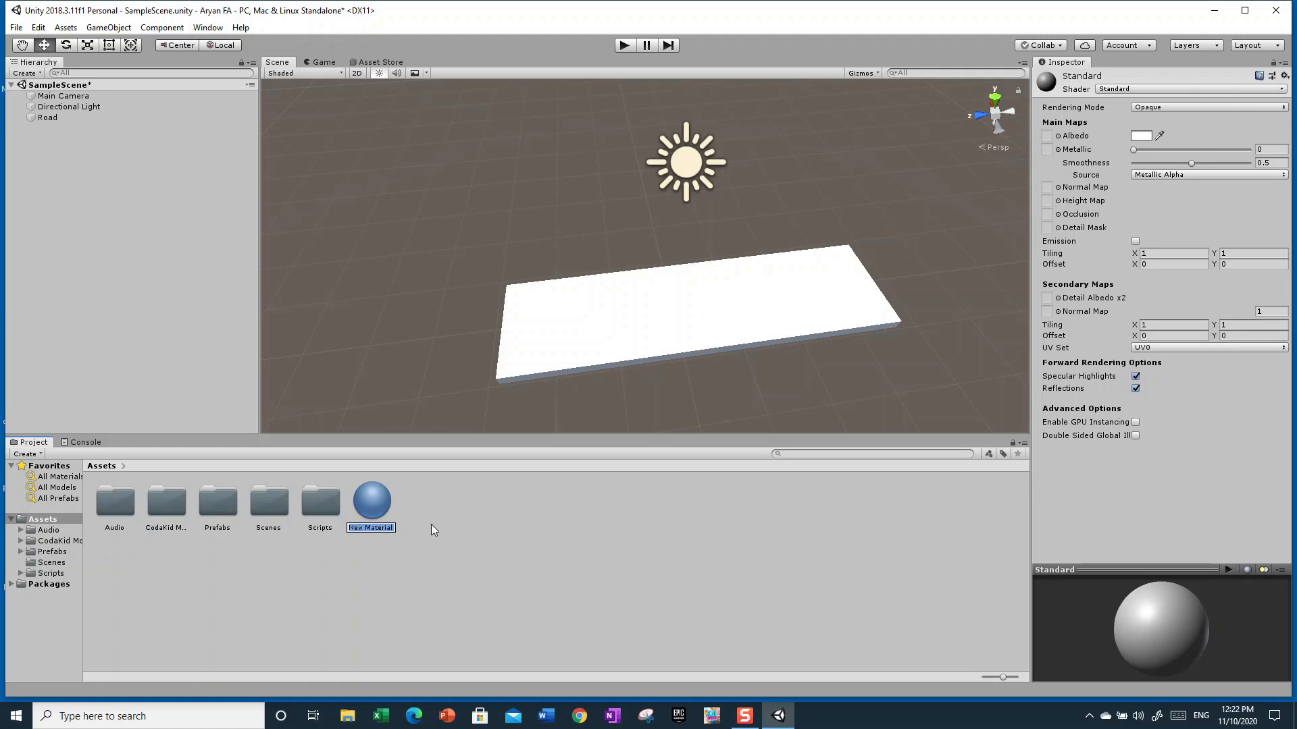
key("Return")
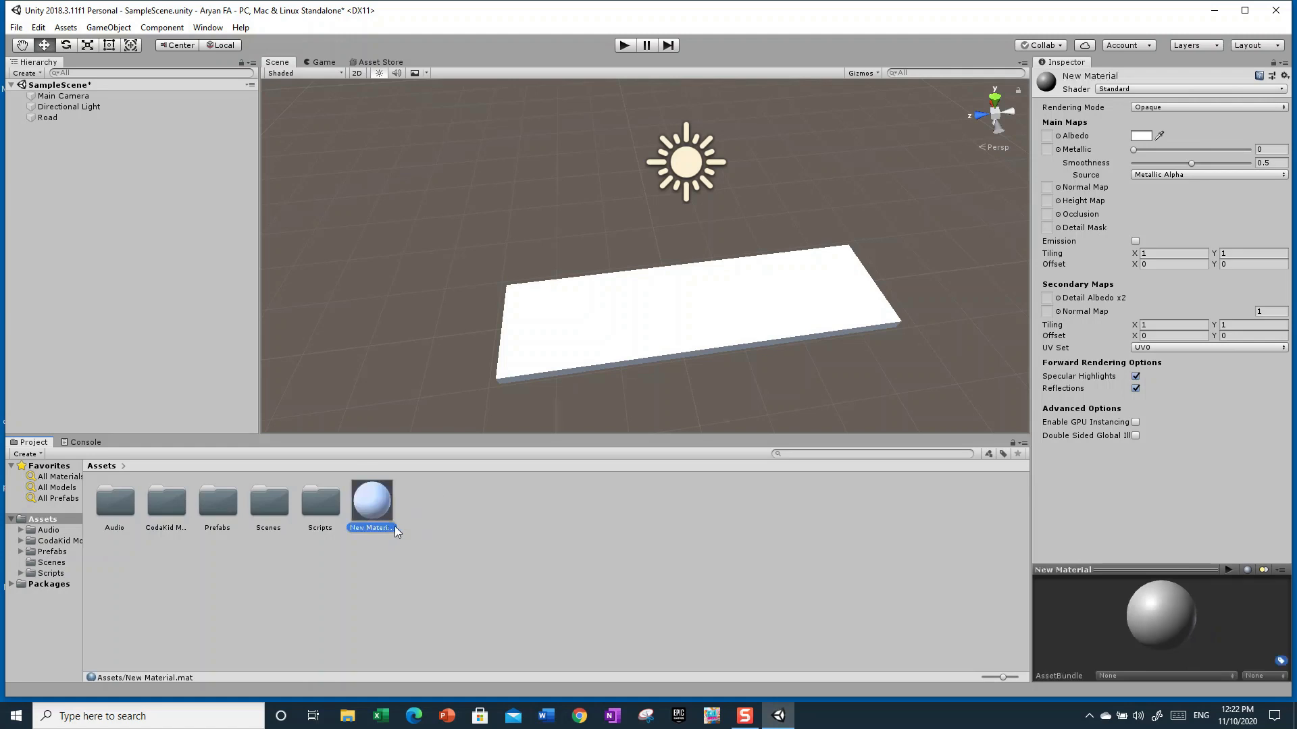
key("BackSpace")
type("Road")
key("Return")
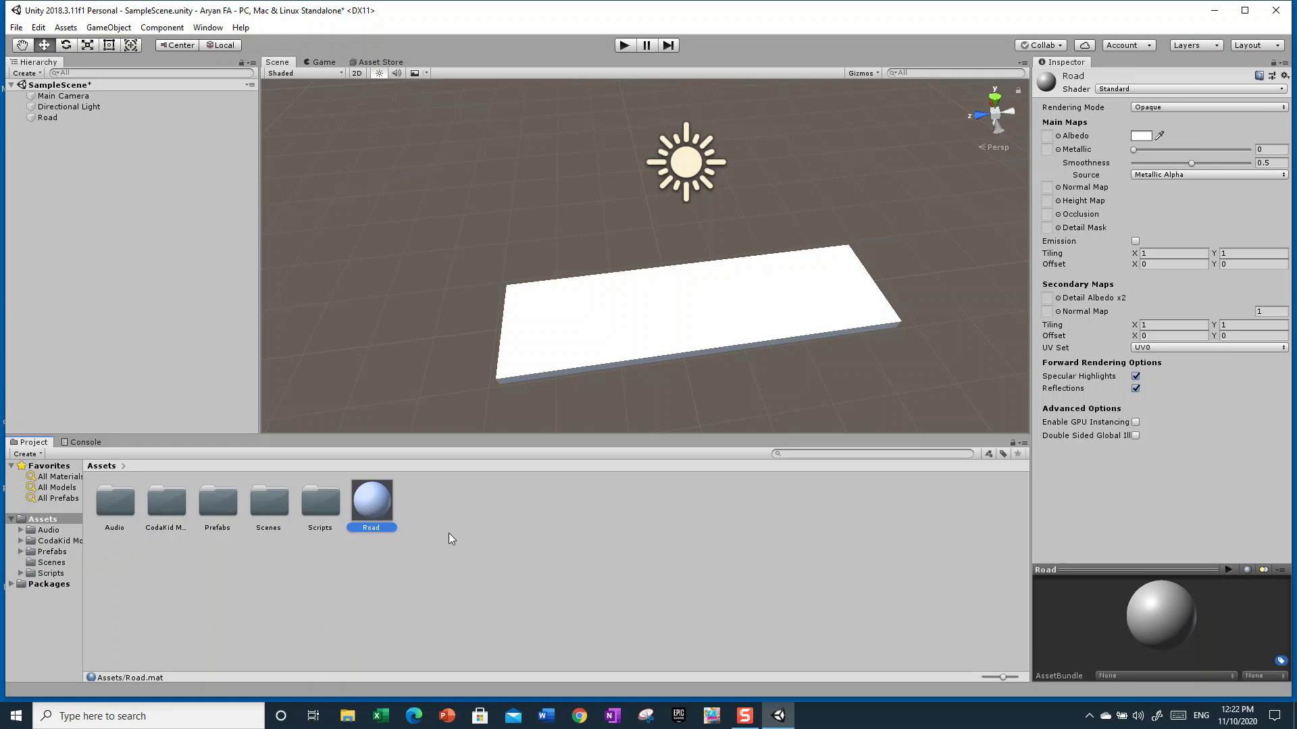
Set the Road material's Albedo colour to near-black, hex 111011
left_click(405, 550)
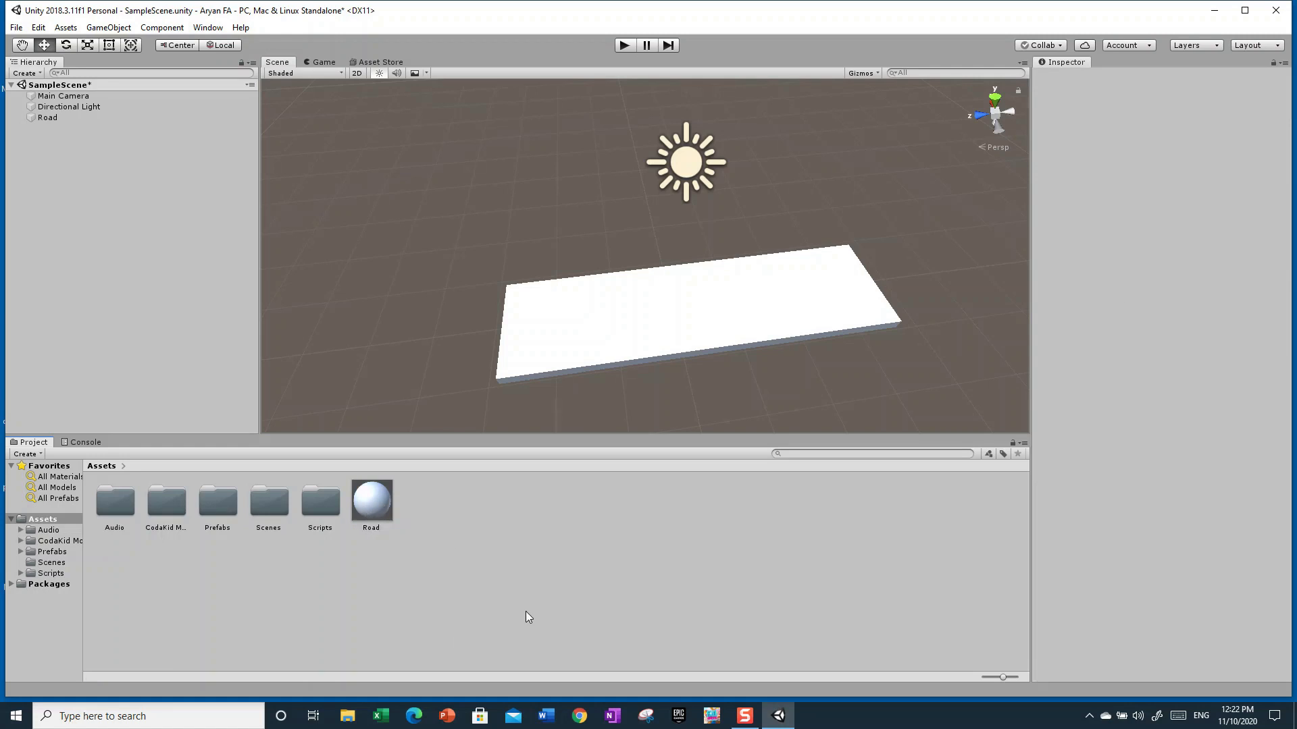
left_click(360, 508)
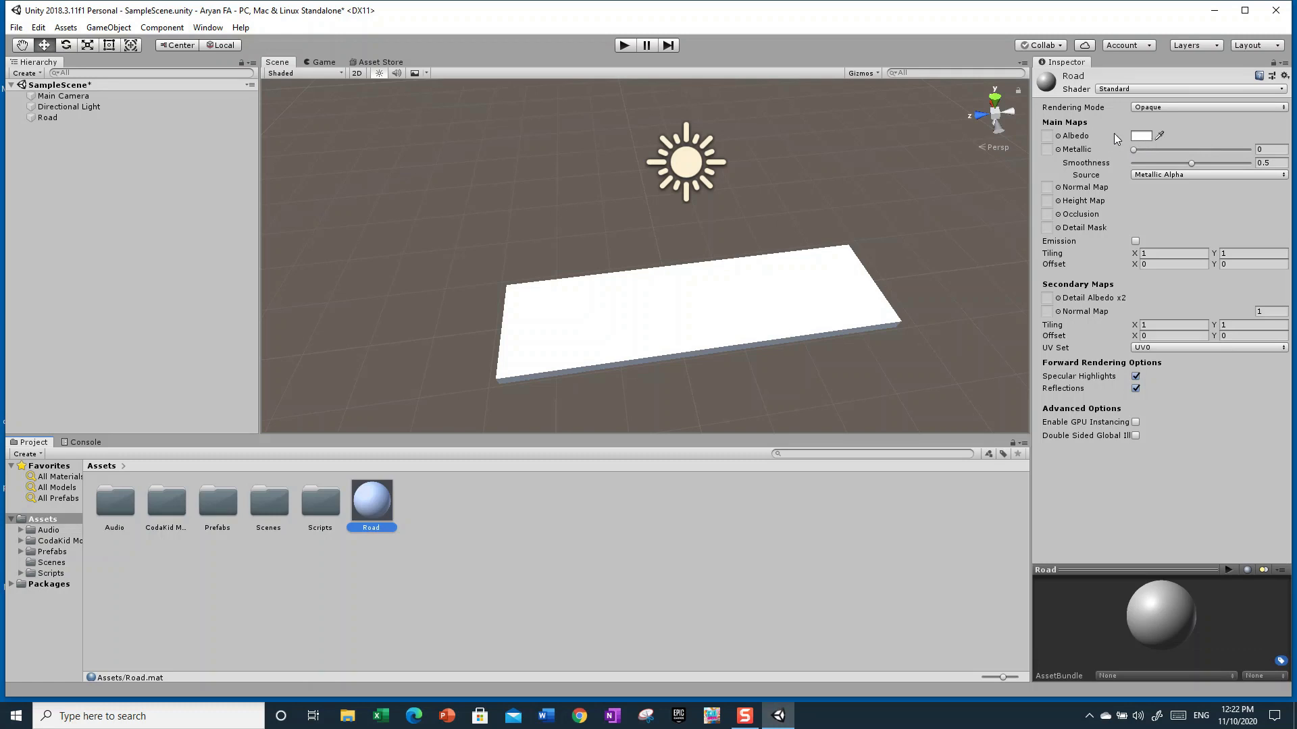
left_click(1158, 134)
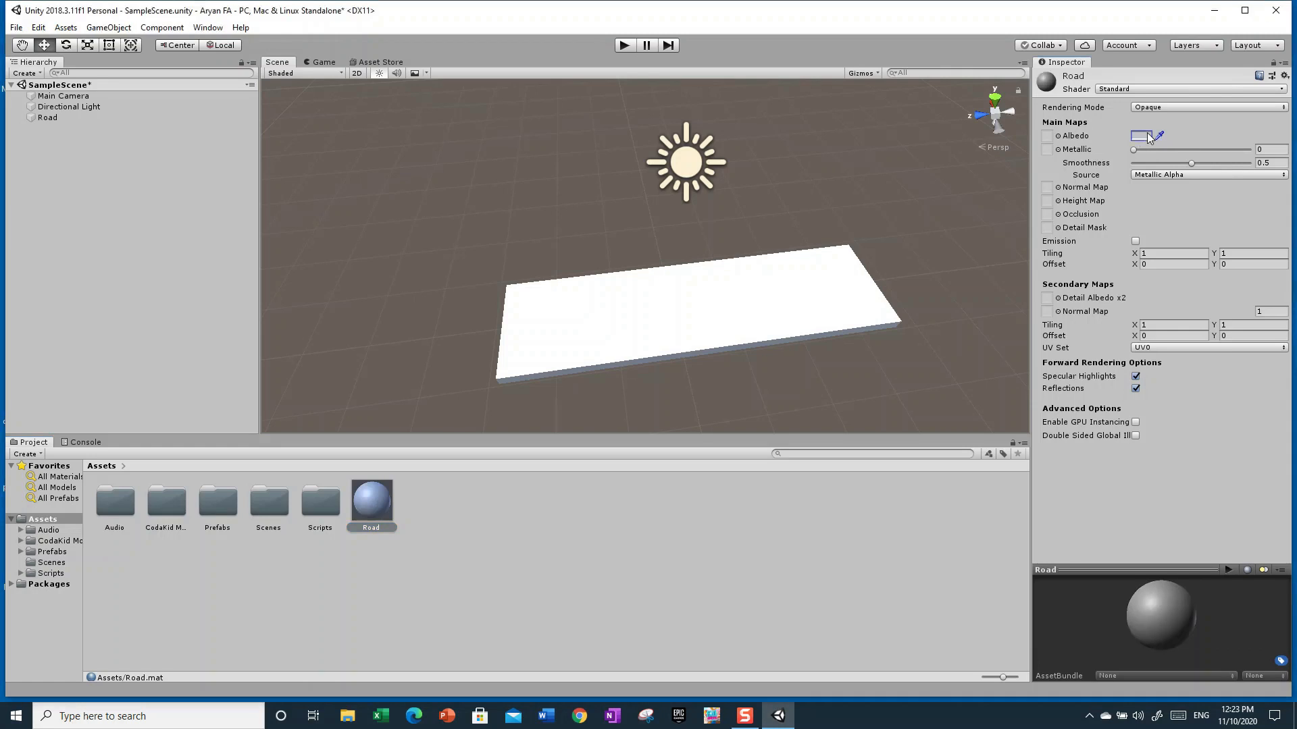
left_click(1141, 137)
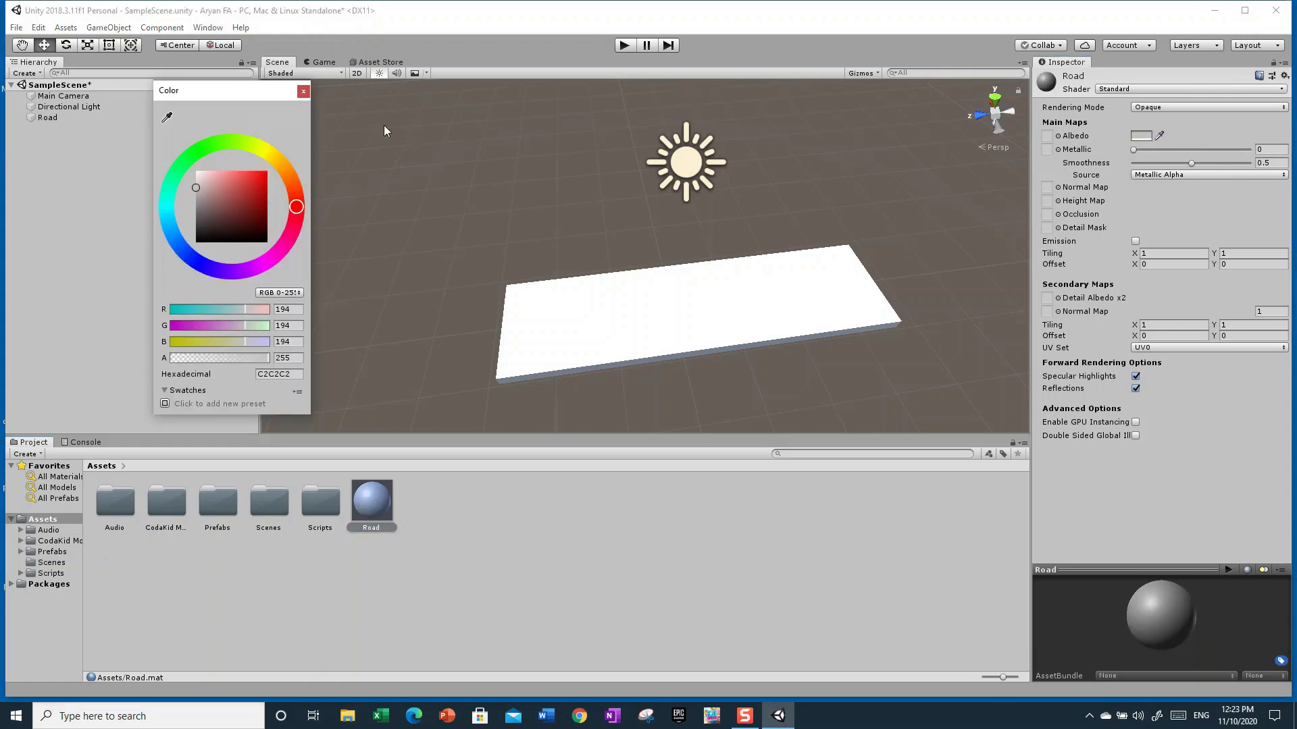
left_click_drag(236, 93, 578, 134)
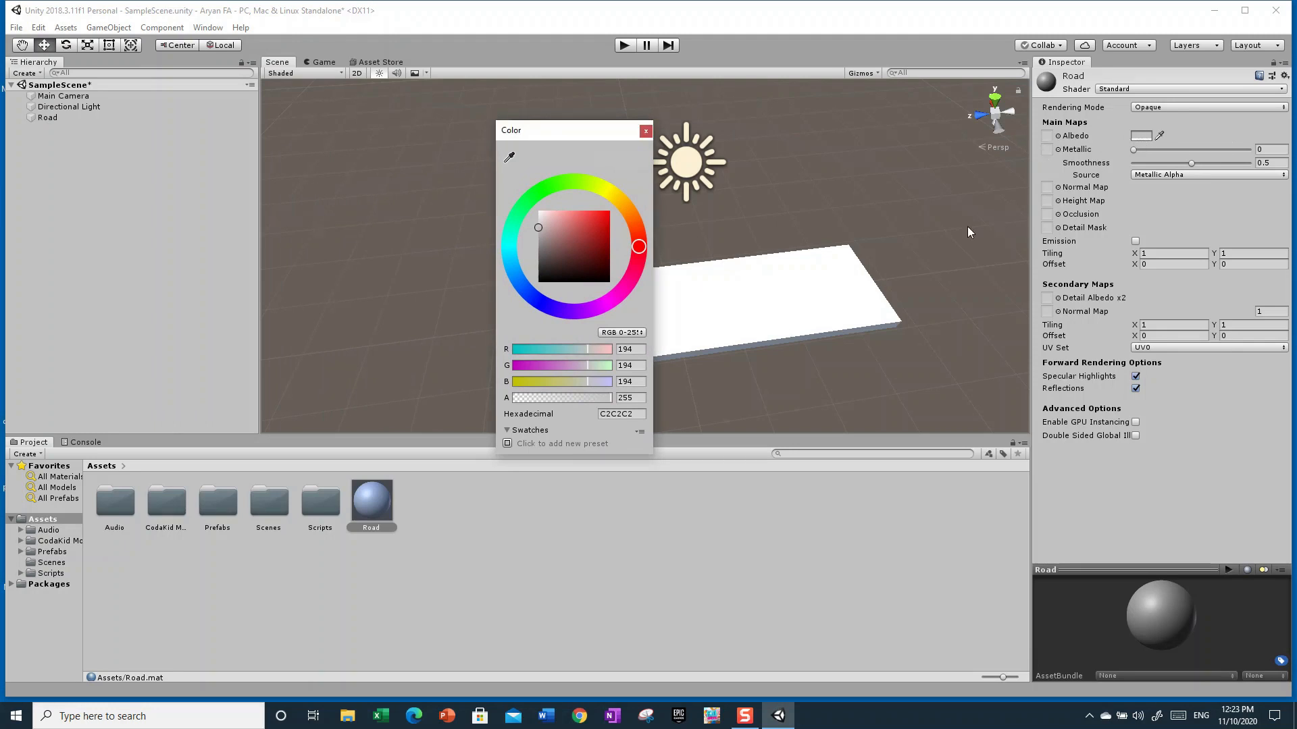
left_click_drag(551, 133, 609, 144)
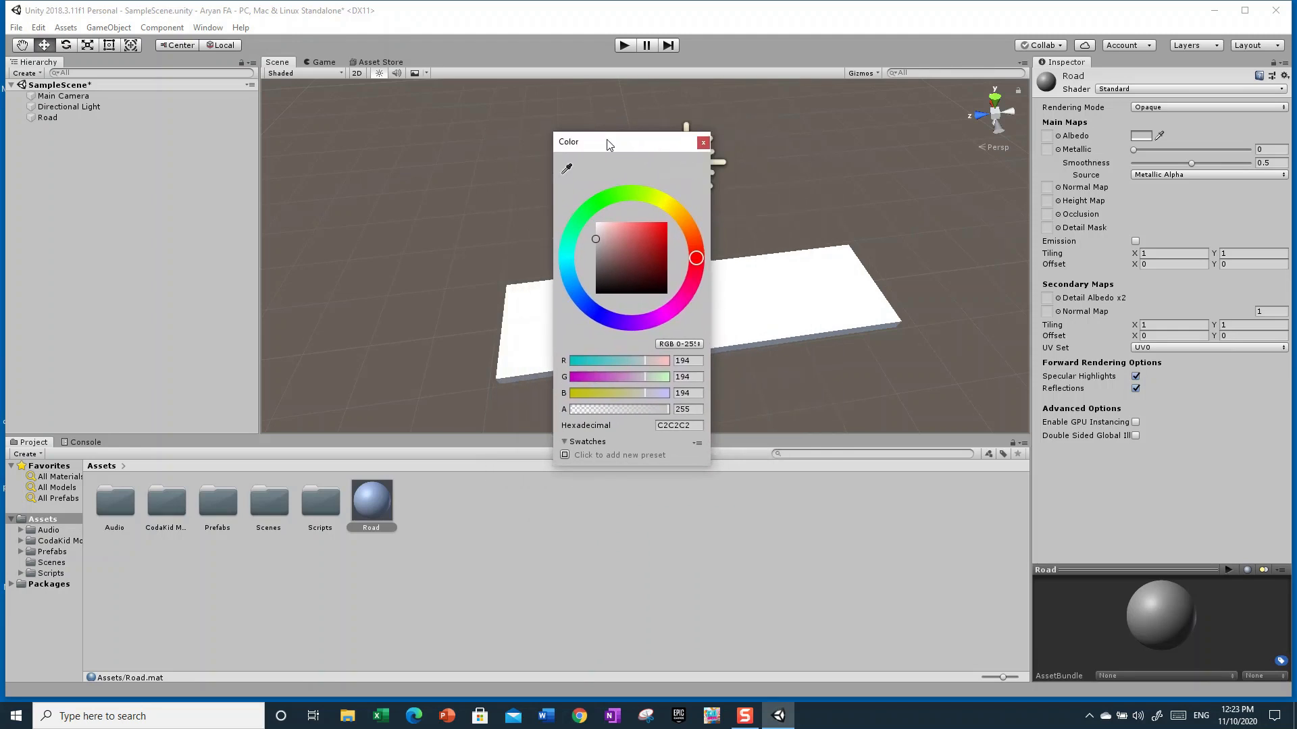
mouse_move(697, 249)
left_mouse_down()
mouse_move(689, 292)
mouse_move(621, 324)
mouse_move(576, 223)
mouse_move(693, 237)
mouse_move(679, 303)
mouse_move(650, 320)
left_mouse_up()
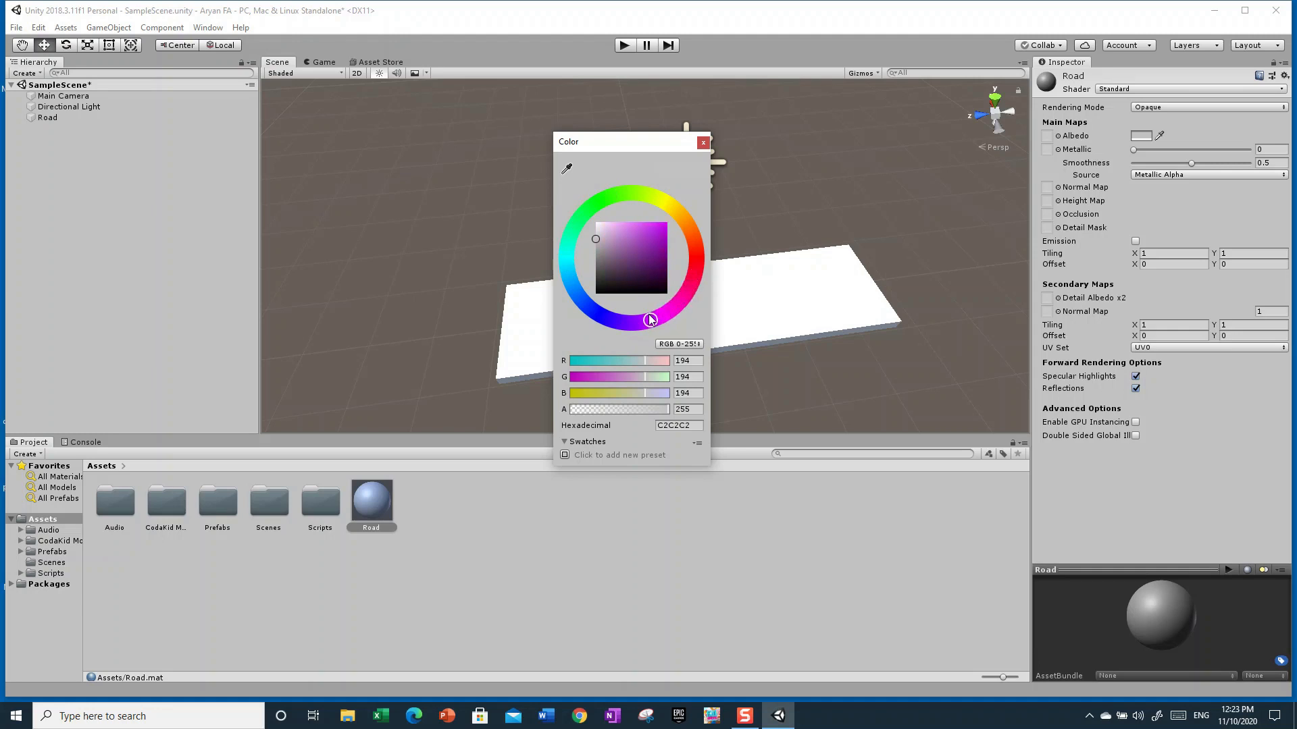
left_click_drag(601, 240, 603, 298)
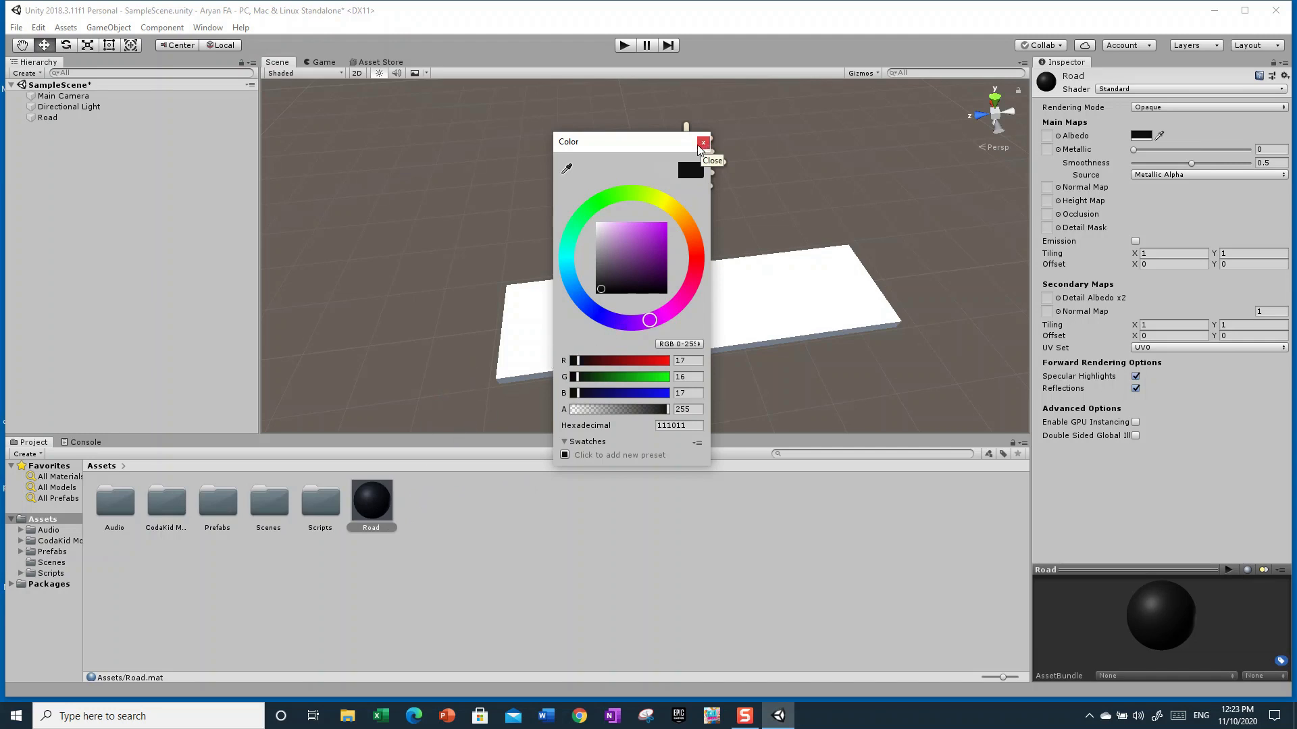
left_click(703, 144)
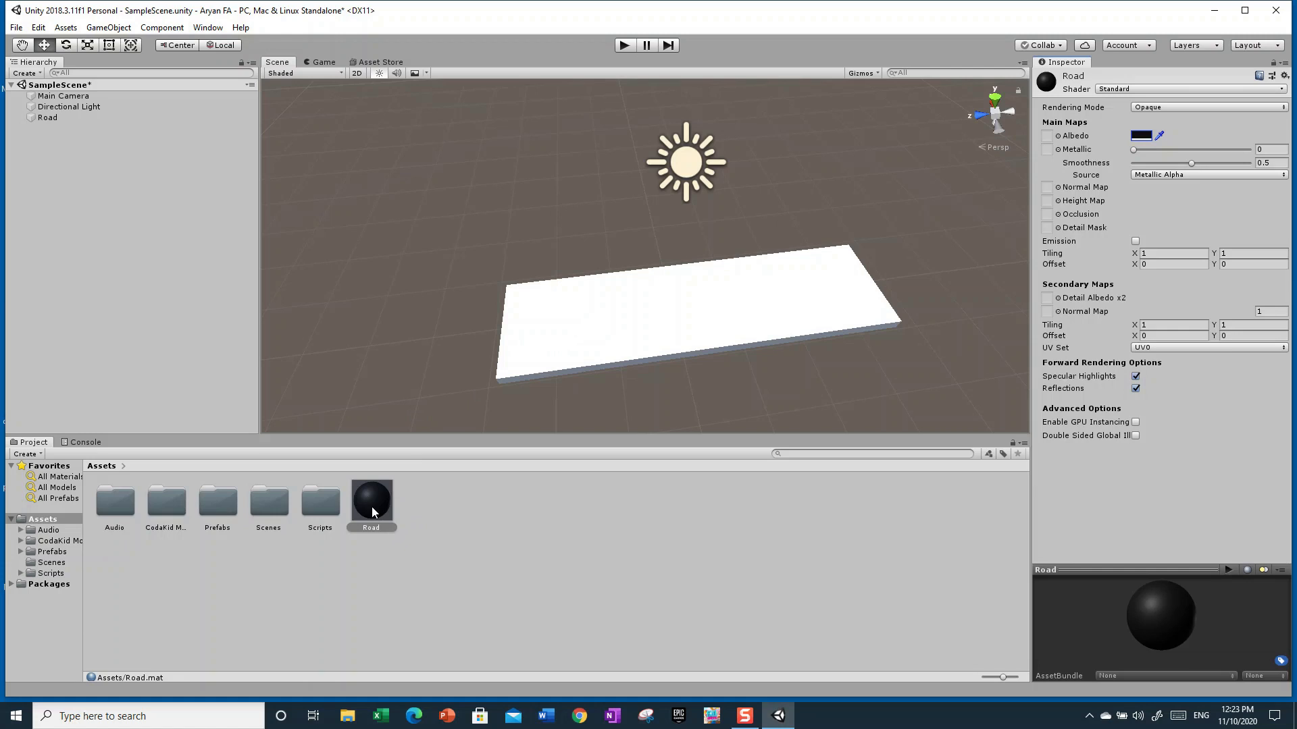
Apply the Road material to the Road object in the scene
left_click_drag(371, 508, 583, 340)
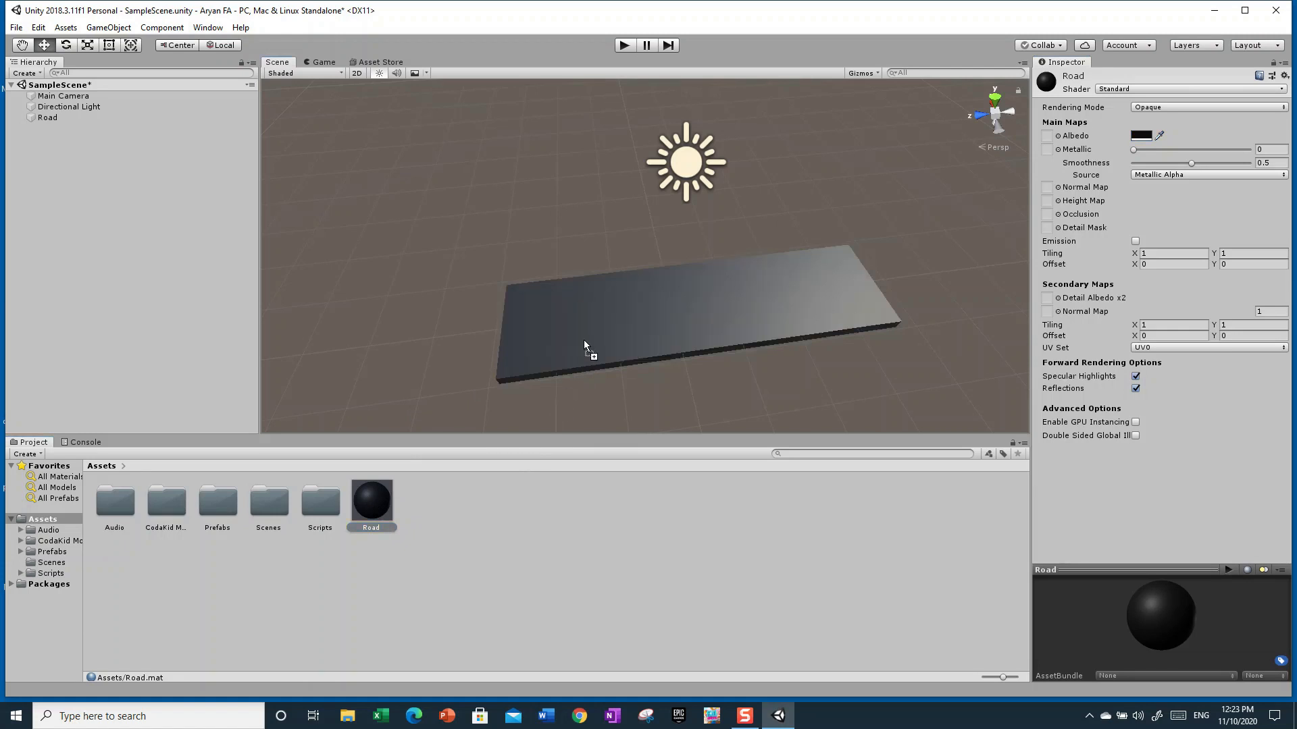
left_click(513, 503)
right_click(537, 516)
left_click(856, 398)
right_click_drag(856, 399, 513, 351)
left_click(401, 505)
left_click_drag(373, 506, 536, 350)
right_click_drag(566, 329, 812, 437)
left_click(378, 505)
left_click_drag(378, 505, 545, 232)
right_click_drag(594, 310, 575, 329)
key("w")
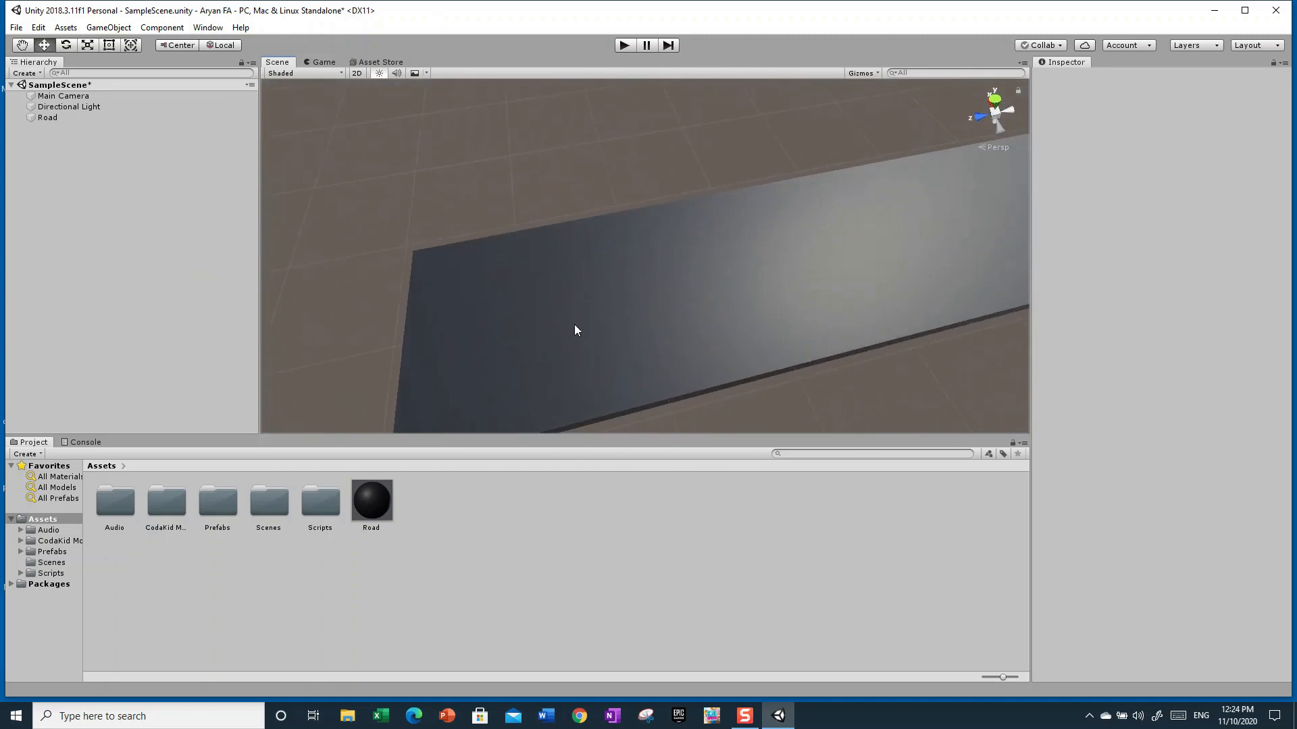
Set the Road material's Metallic to 1 and Smoothness to about 0.79
left_click(367, 497)
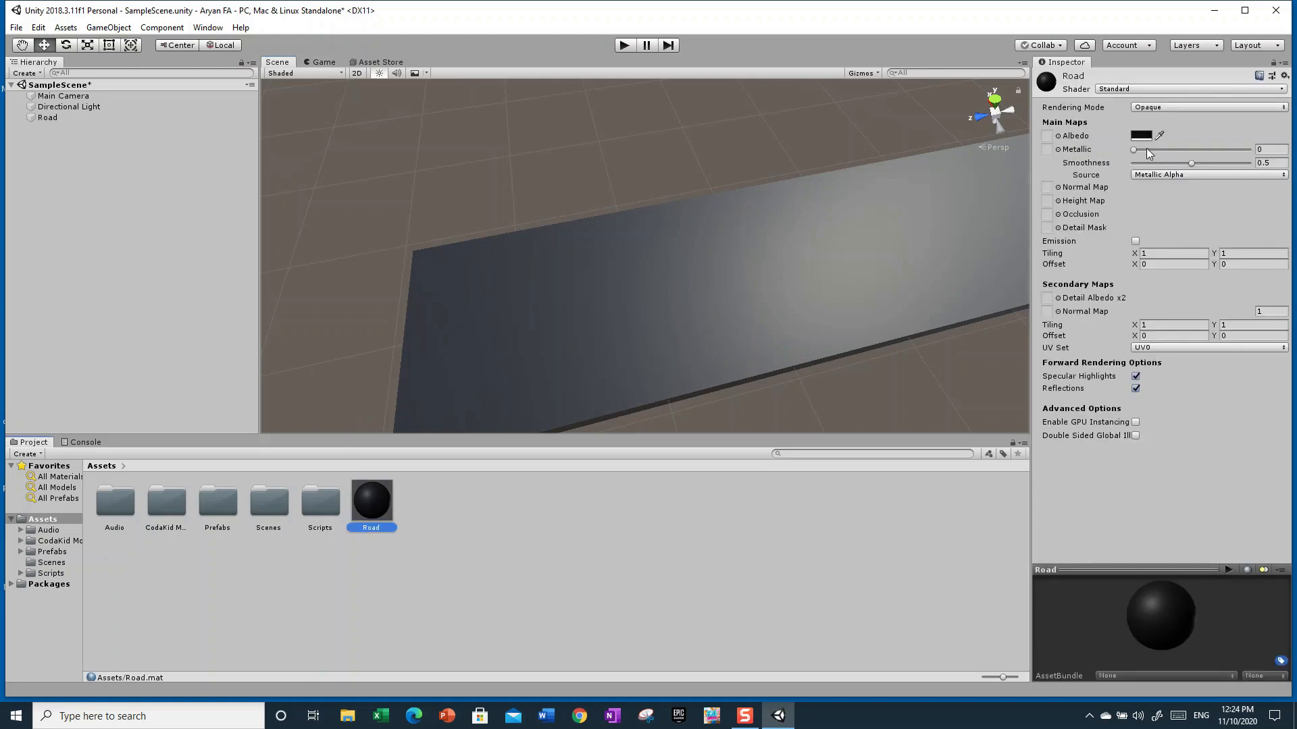
left_click_drag(1134, 150, 1277, 154)
right_click_drag(843, 299, 903, 278)
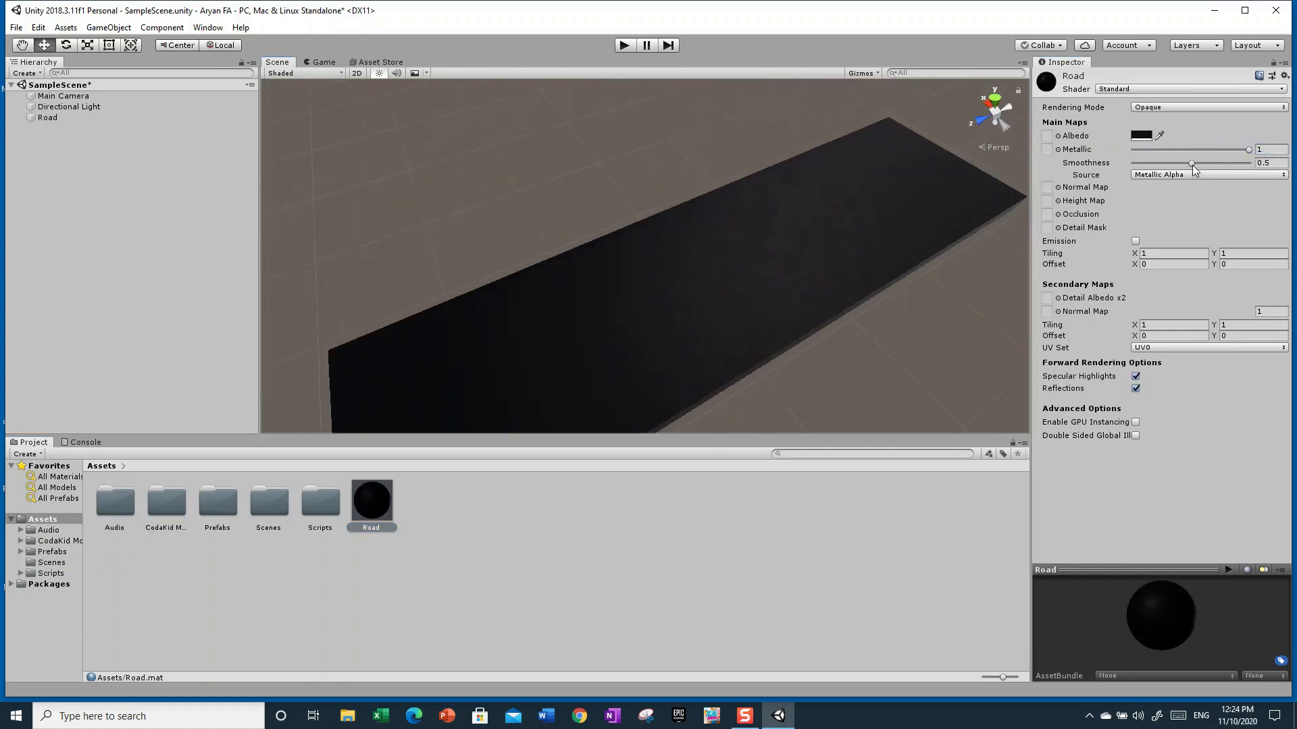
left_click_drag(1192, 165, 1095, 208)
left_click_drag(1160, 195, 1227, 218)
left_click_drag(819, 342, 856, 304, "alt")
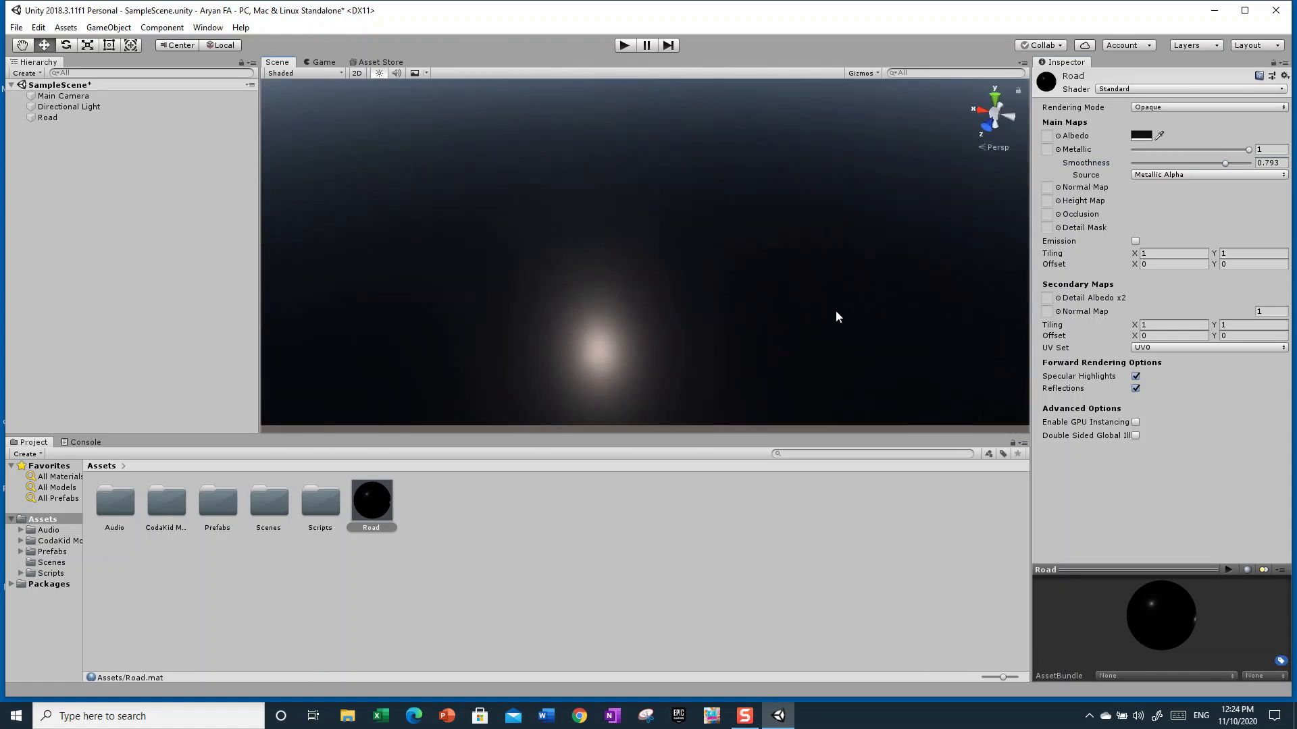
Set the Road material's Metallic and Smoothness both to 0
left_click_drag(834, 258, 537, 349, "alt")
left_click_drag(1058, 279, 966, 216, "alt")
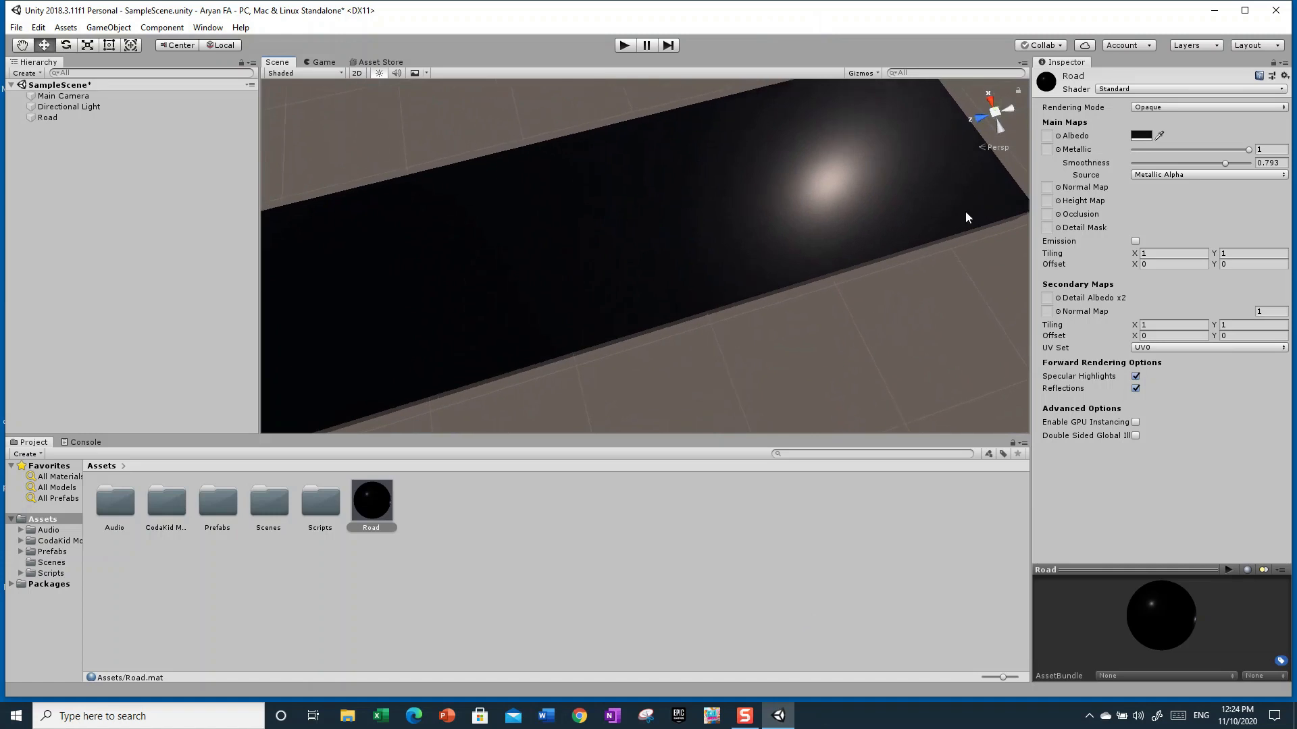
left_click_drag(1222, 162, 1108, 175)
left_click_drag(1250, 148, 1138, 156)
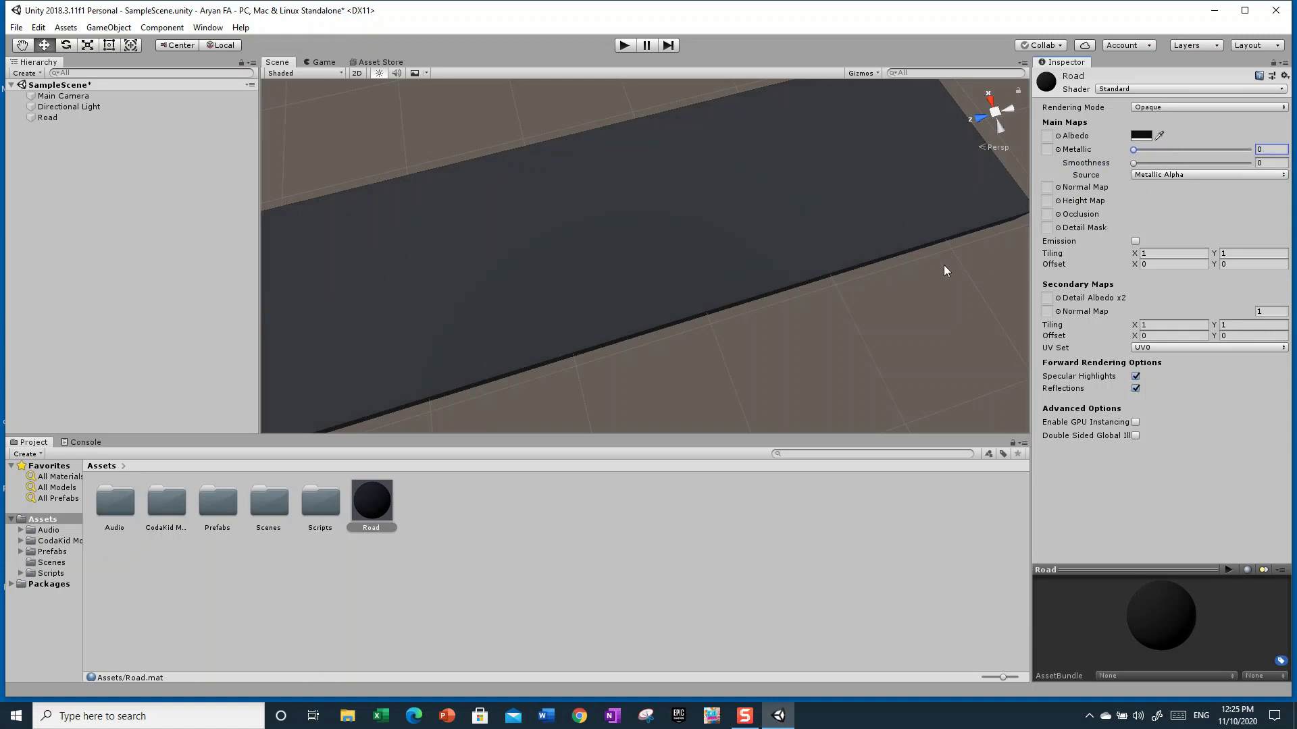
Try a Smoothness of 1 on the Road material and set it back to 0
left_click_drag(1135, 165, 1277, 183)
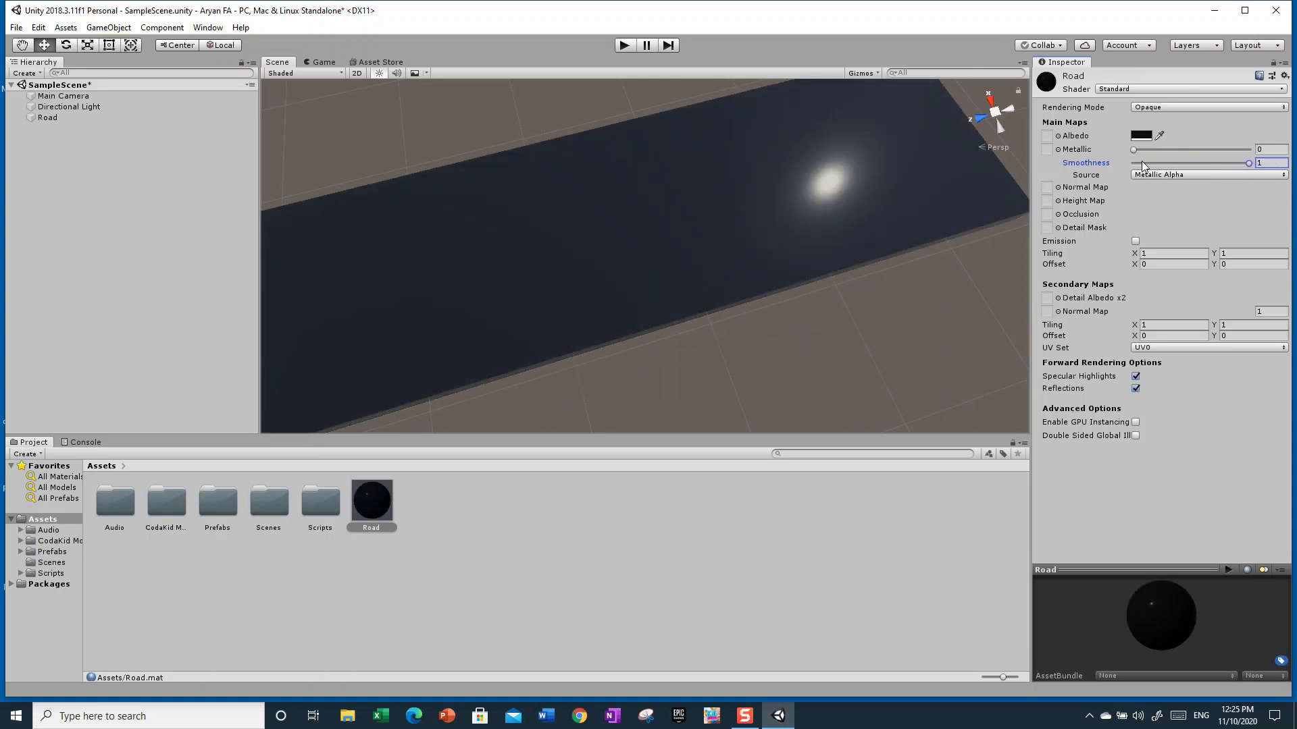
left_click_drag(1163, 150, 1142, 188)
left_click_drag(1245, 164, 1102, 181)
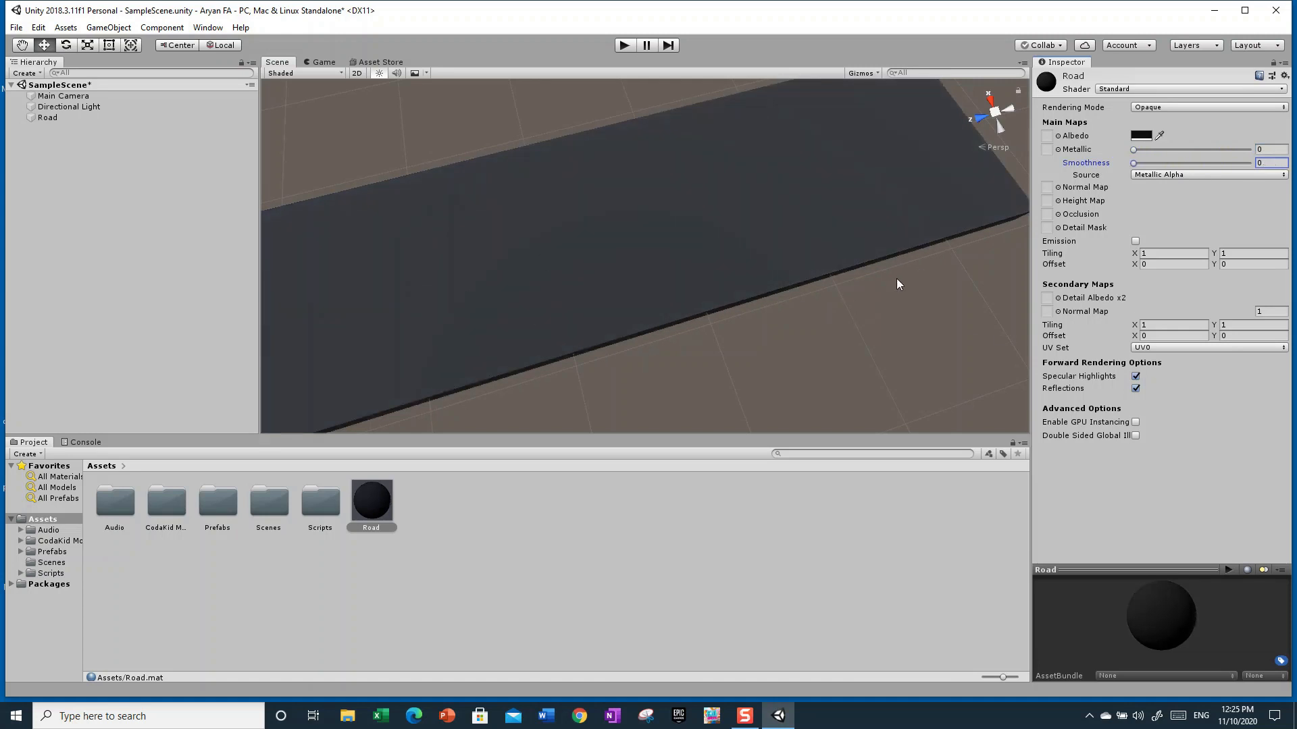
left_click_drag(804, 385, 595, 328, "alt")
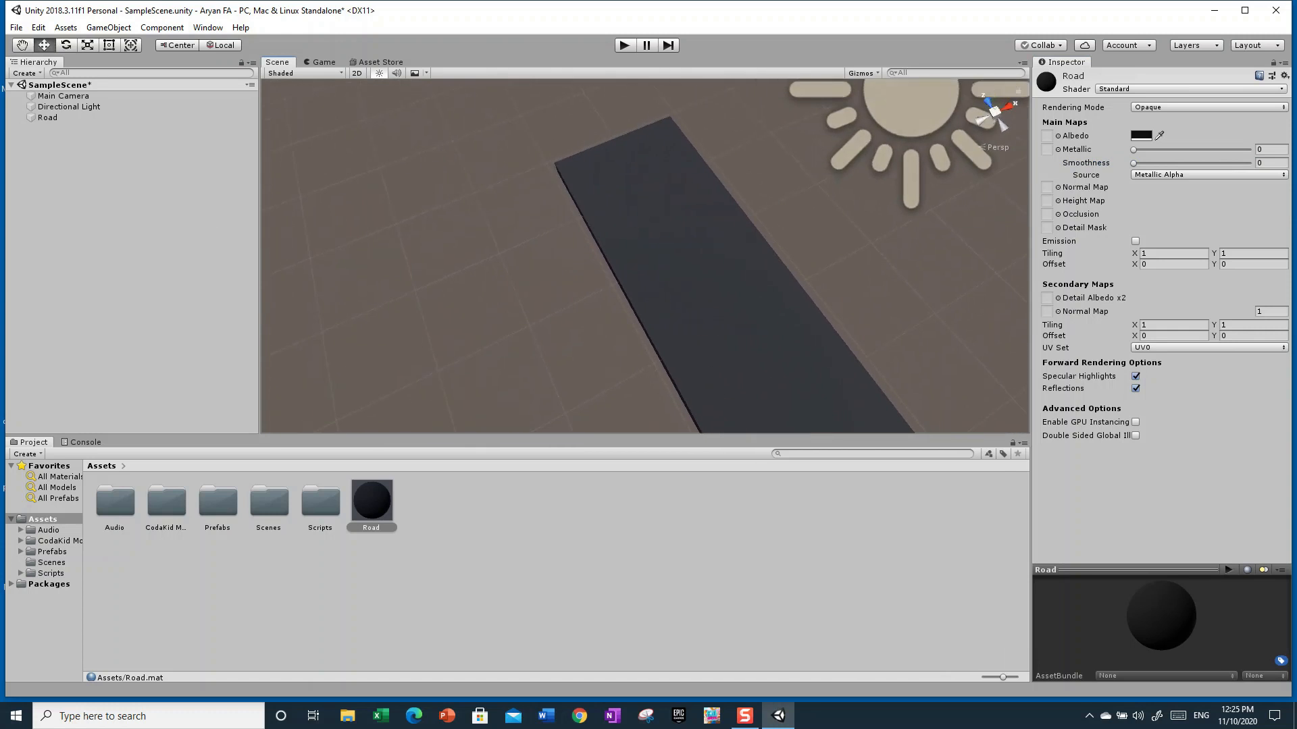